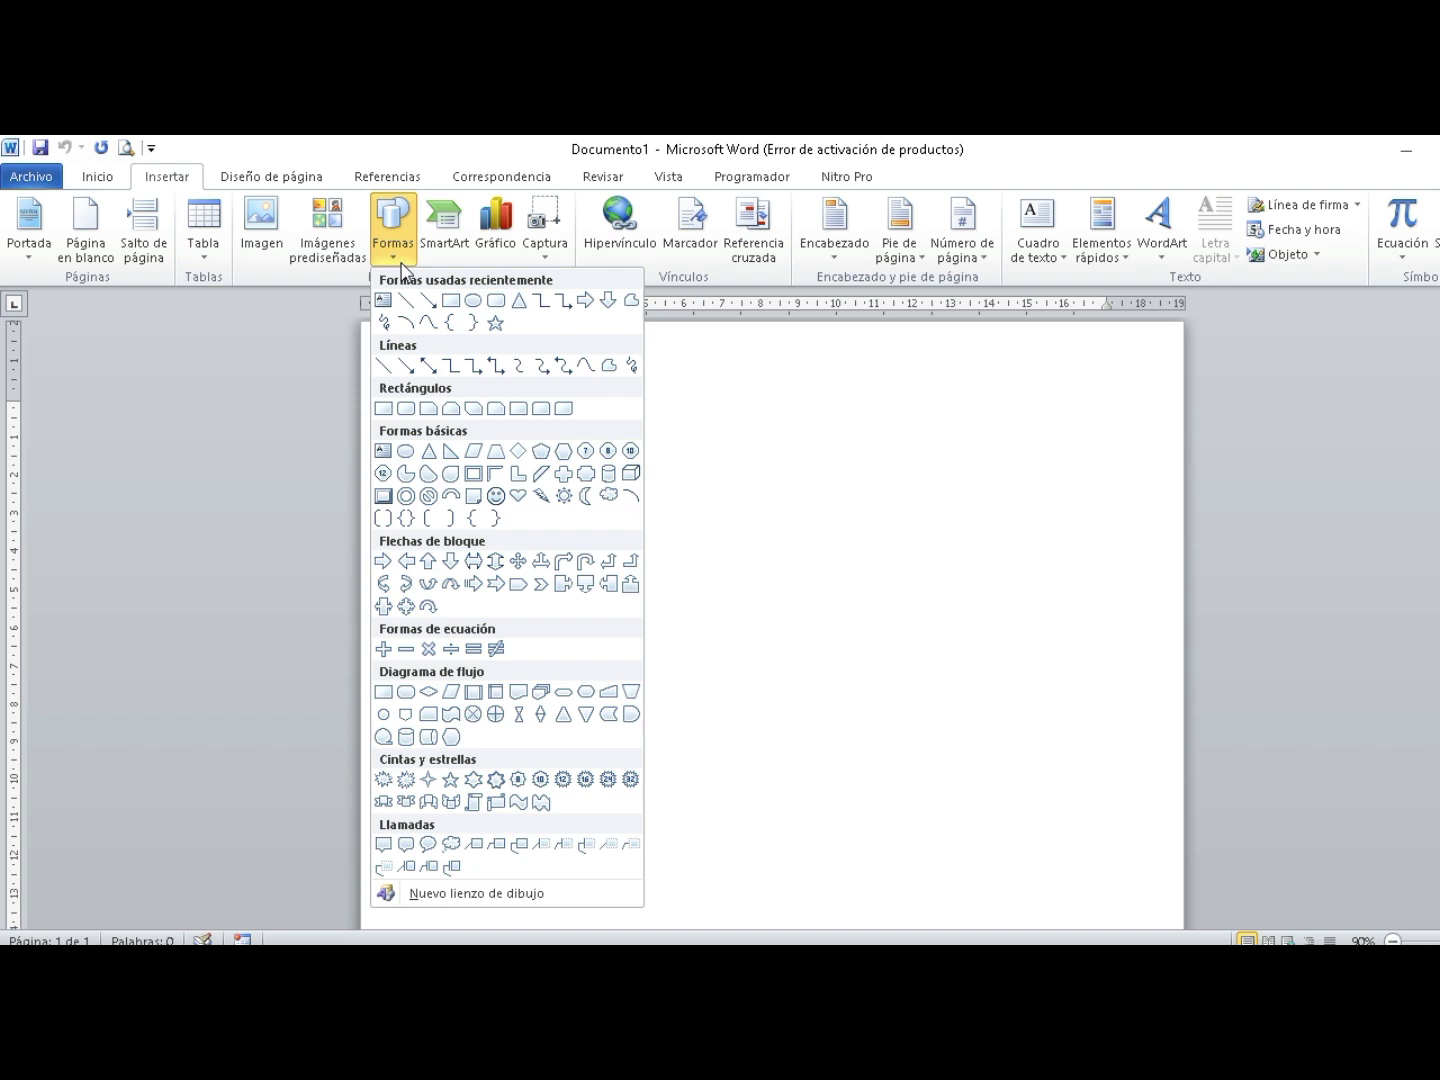
Fill the blank page with a run of empty paragraphs, then return to the beginning of the document.
left_click(773, 343)
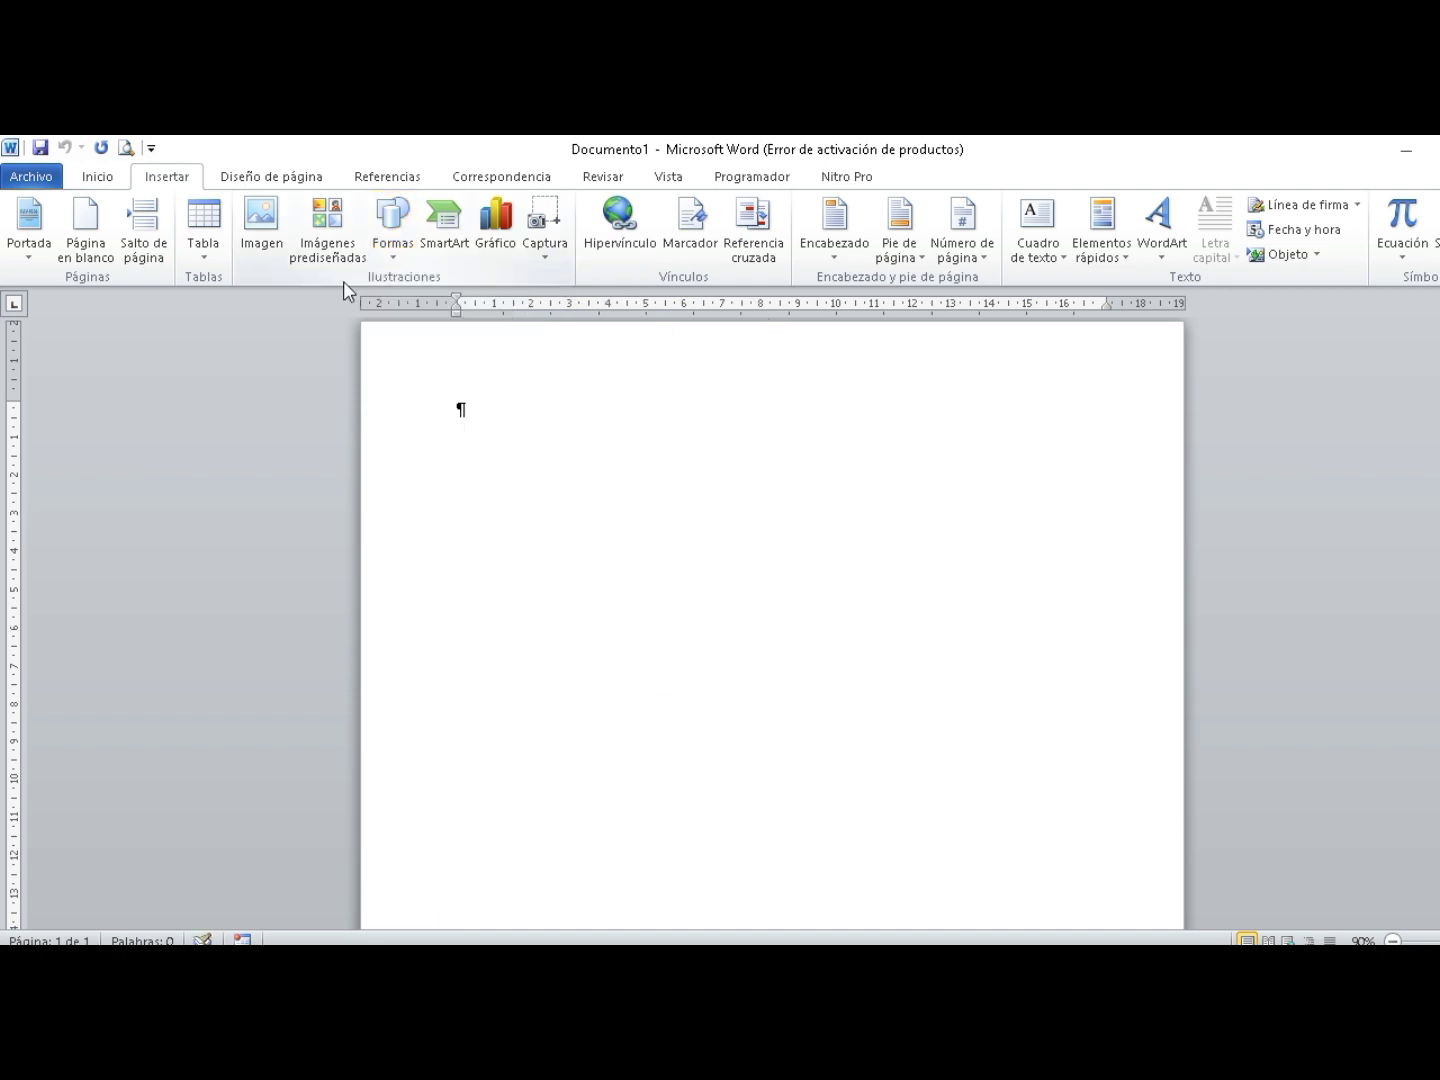
left_click(100, 179)
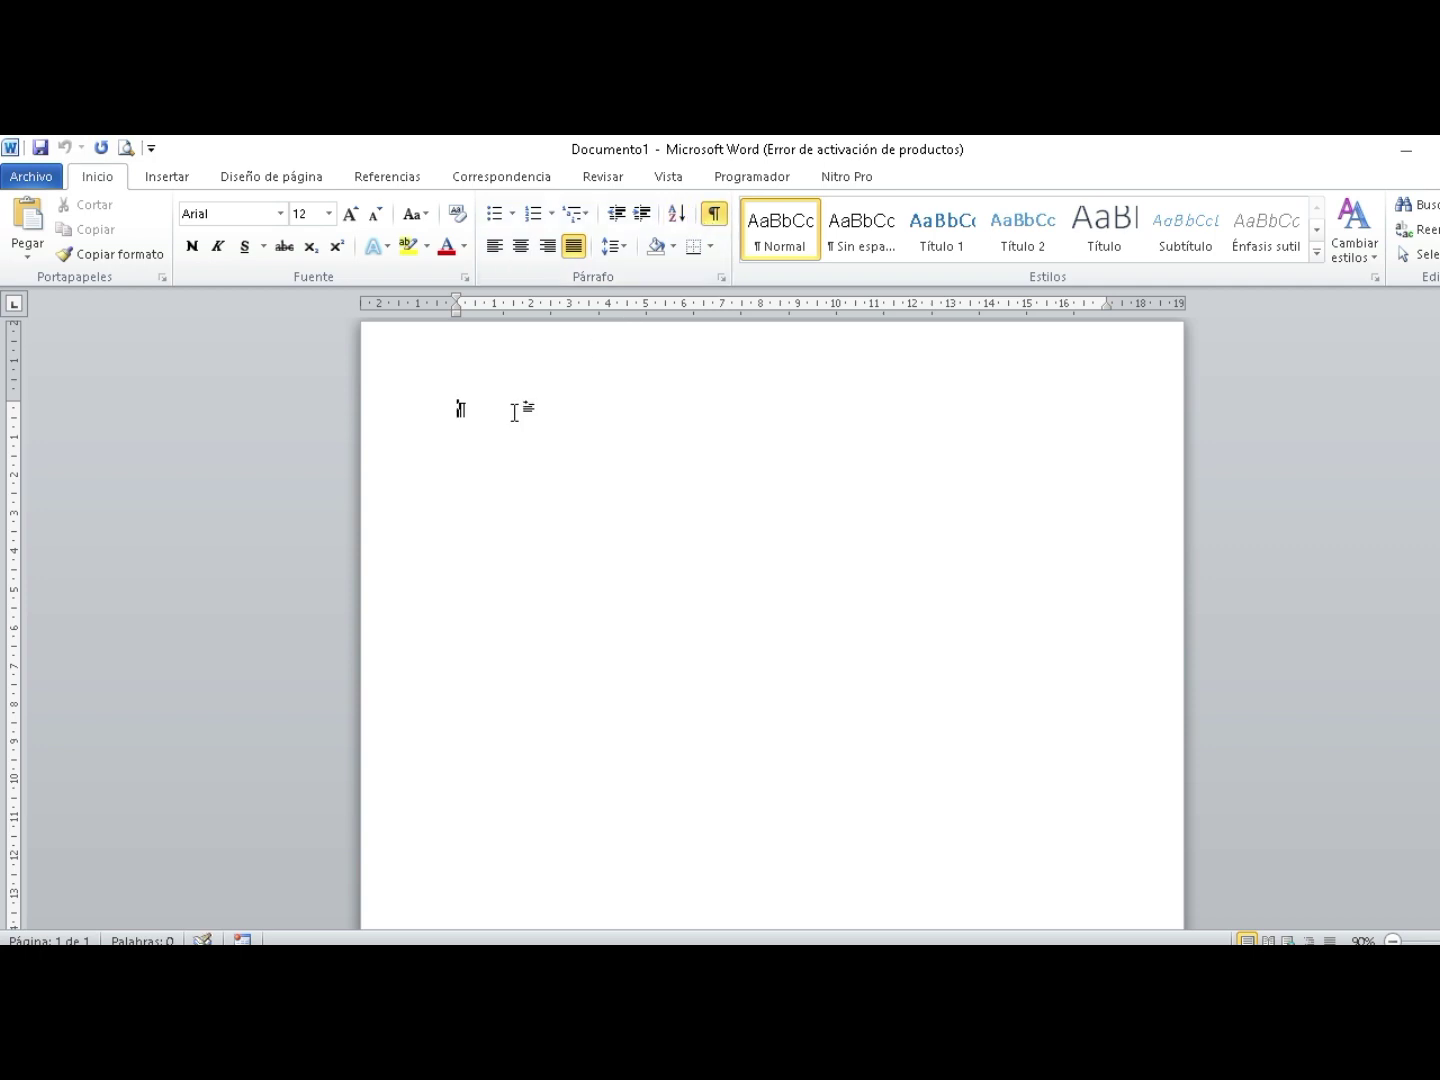
key("Return")
key("Return")
key("Return")
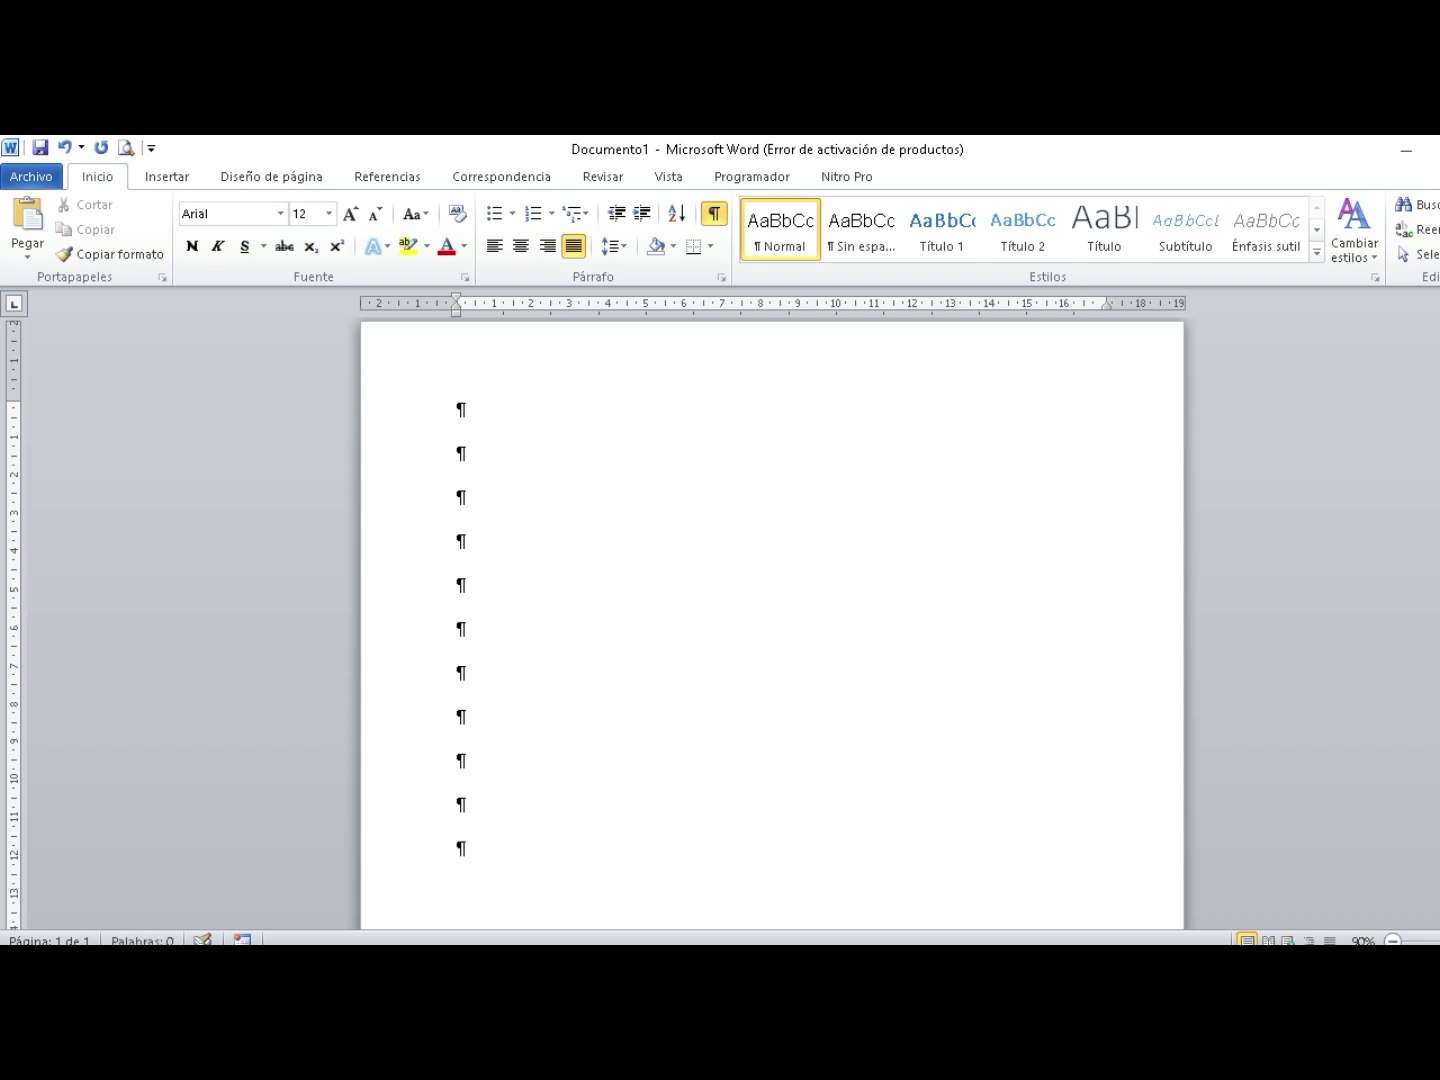
key("Return")
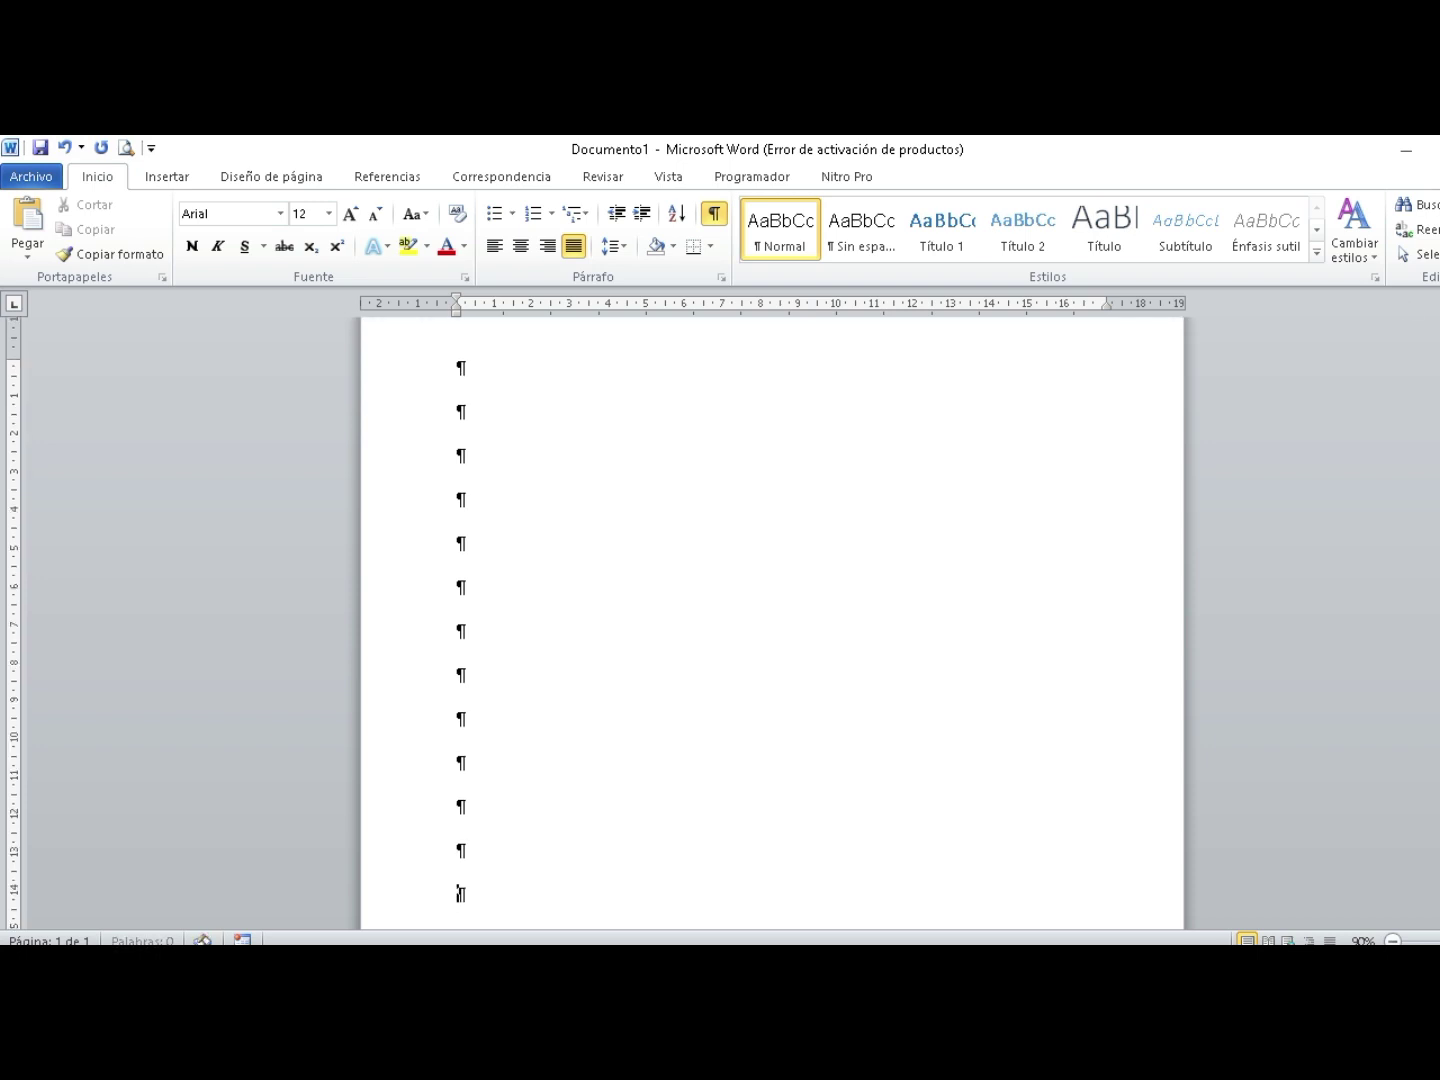
scroll(772, 620, "down", 3)
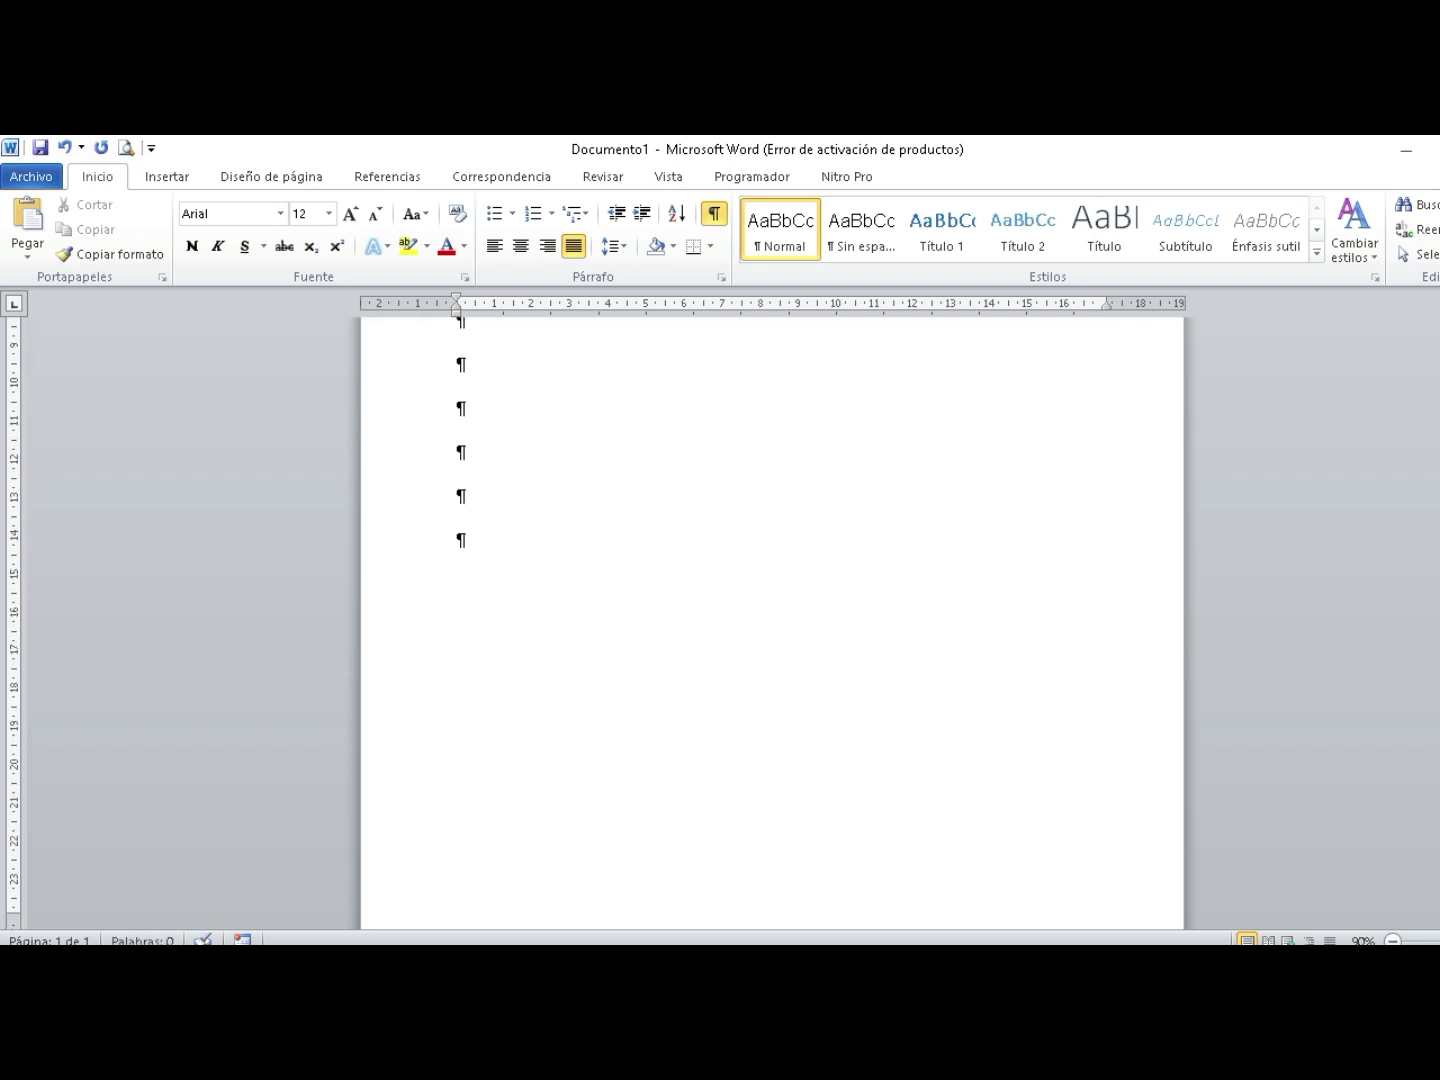
key("Return")
key("Return")
scroll(772, 620, "up", 4)
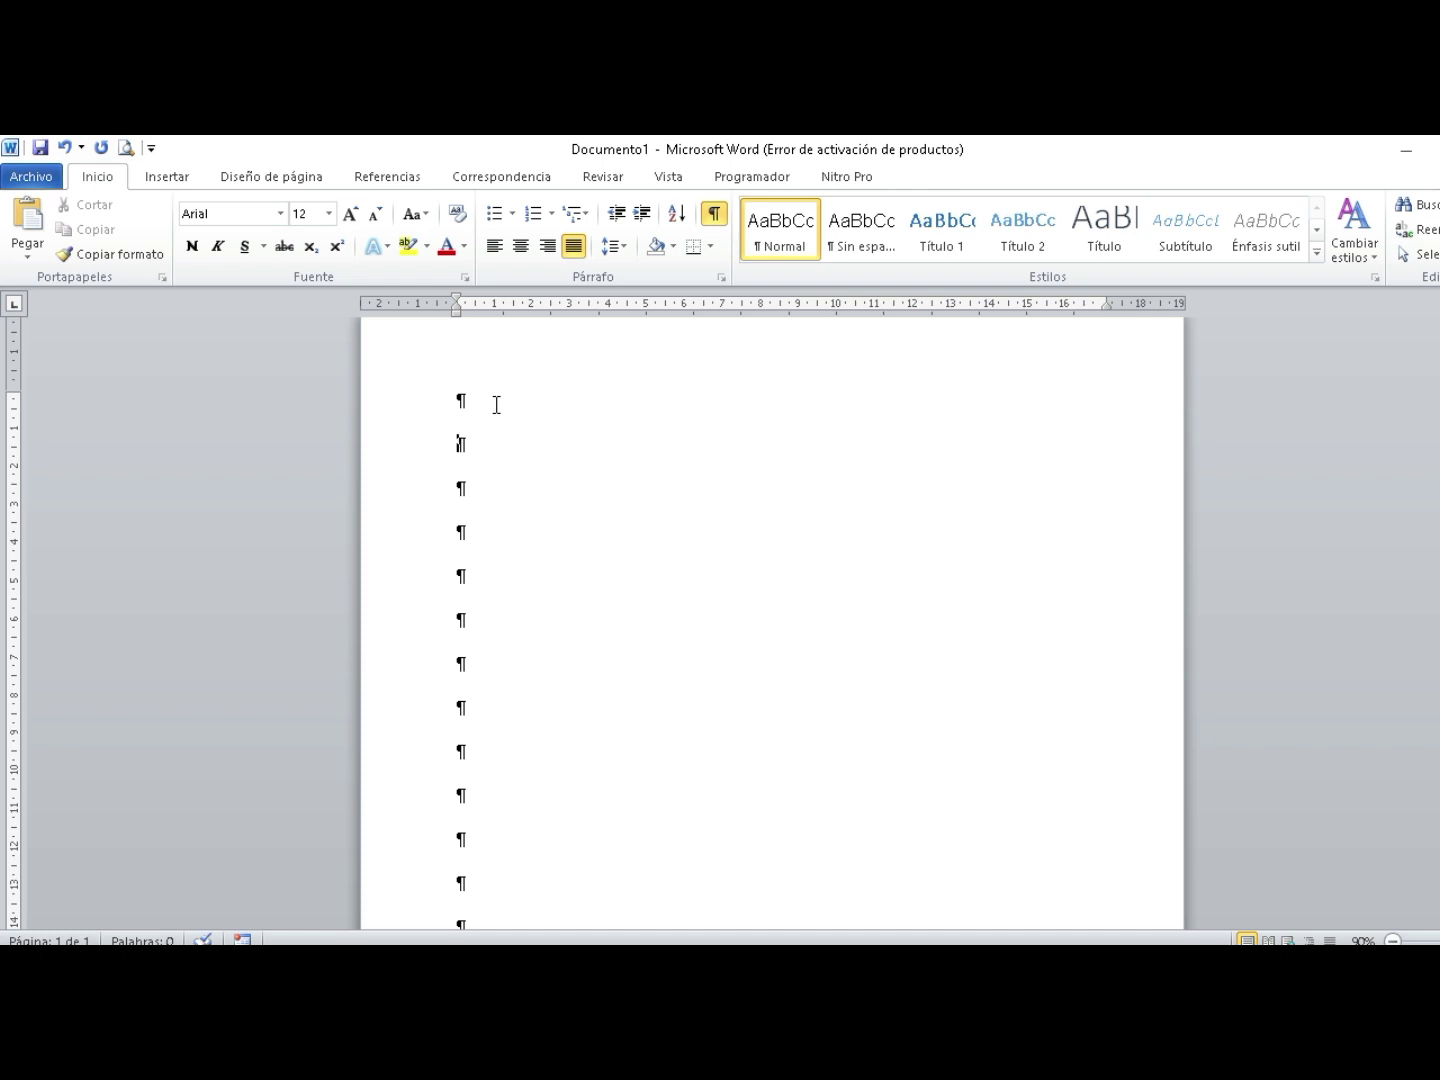
Draw a cross shape about 4.34 cm high and 6.29 cm wide beside the first paragraphs of the page.
left_click(167, 177)
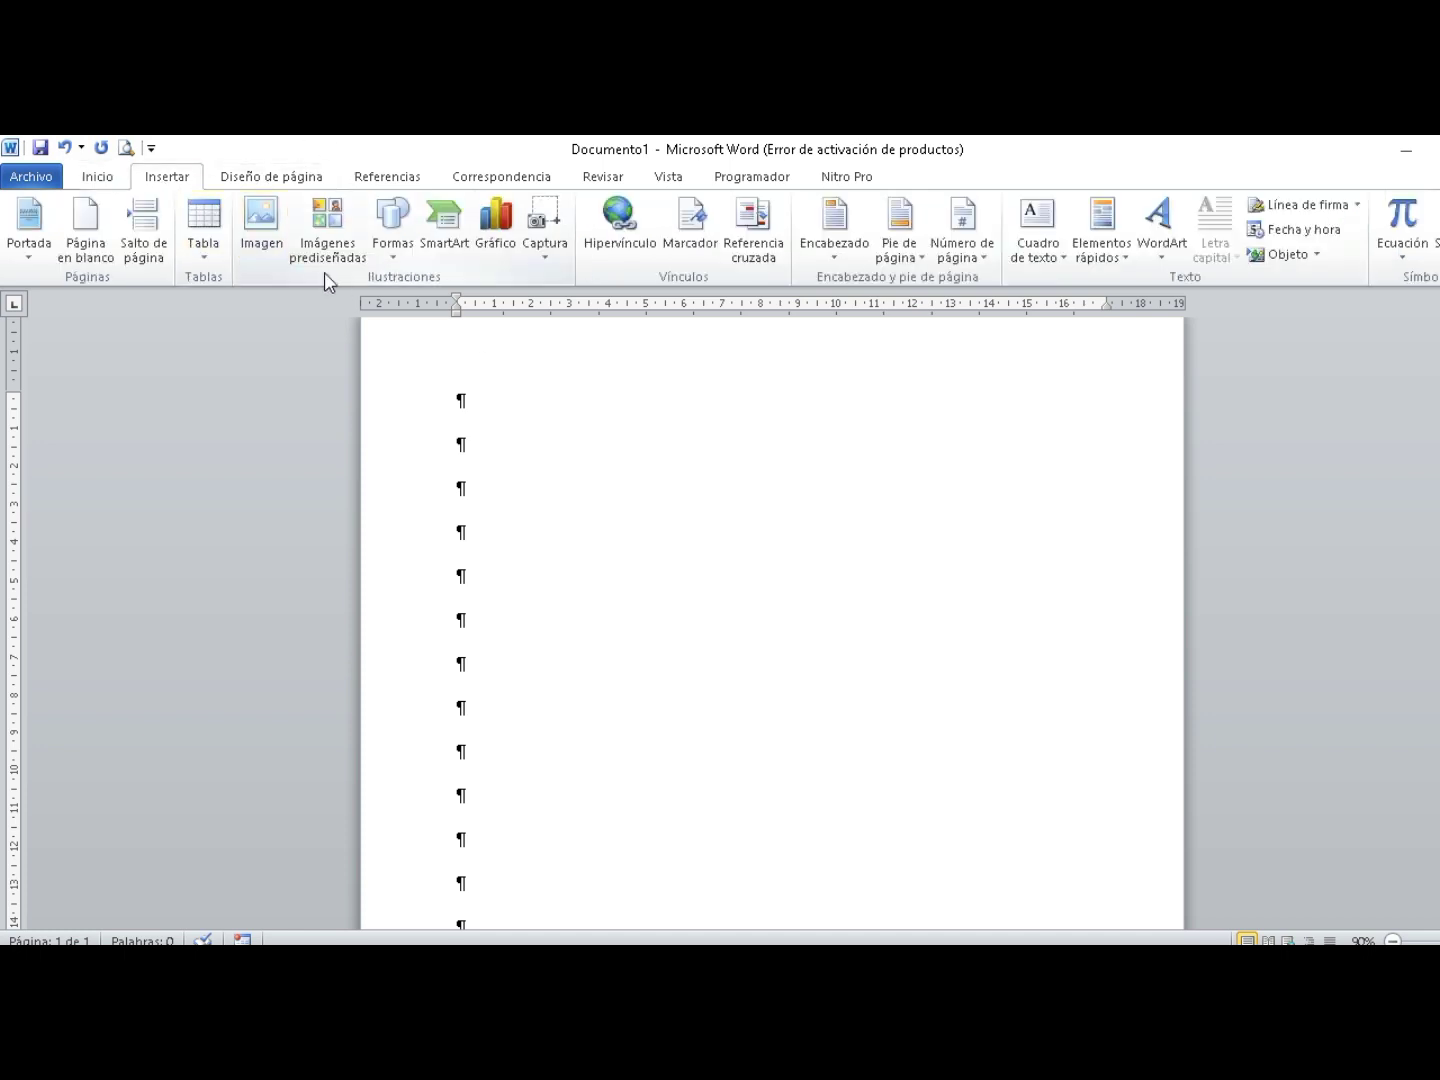
left_click(394, 252)
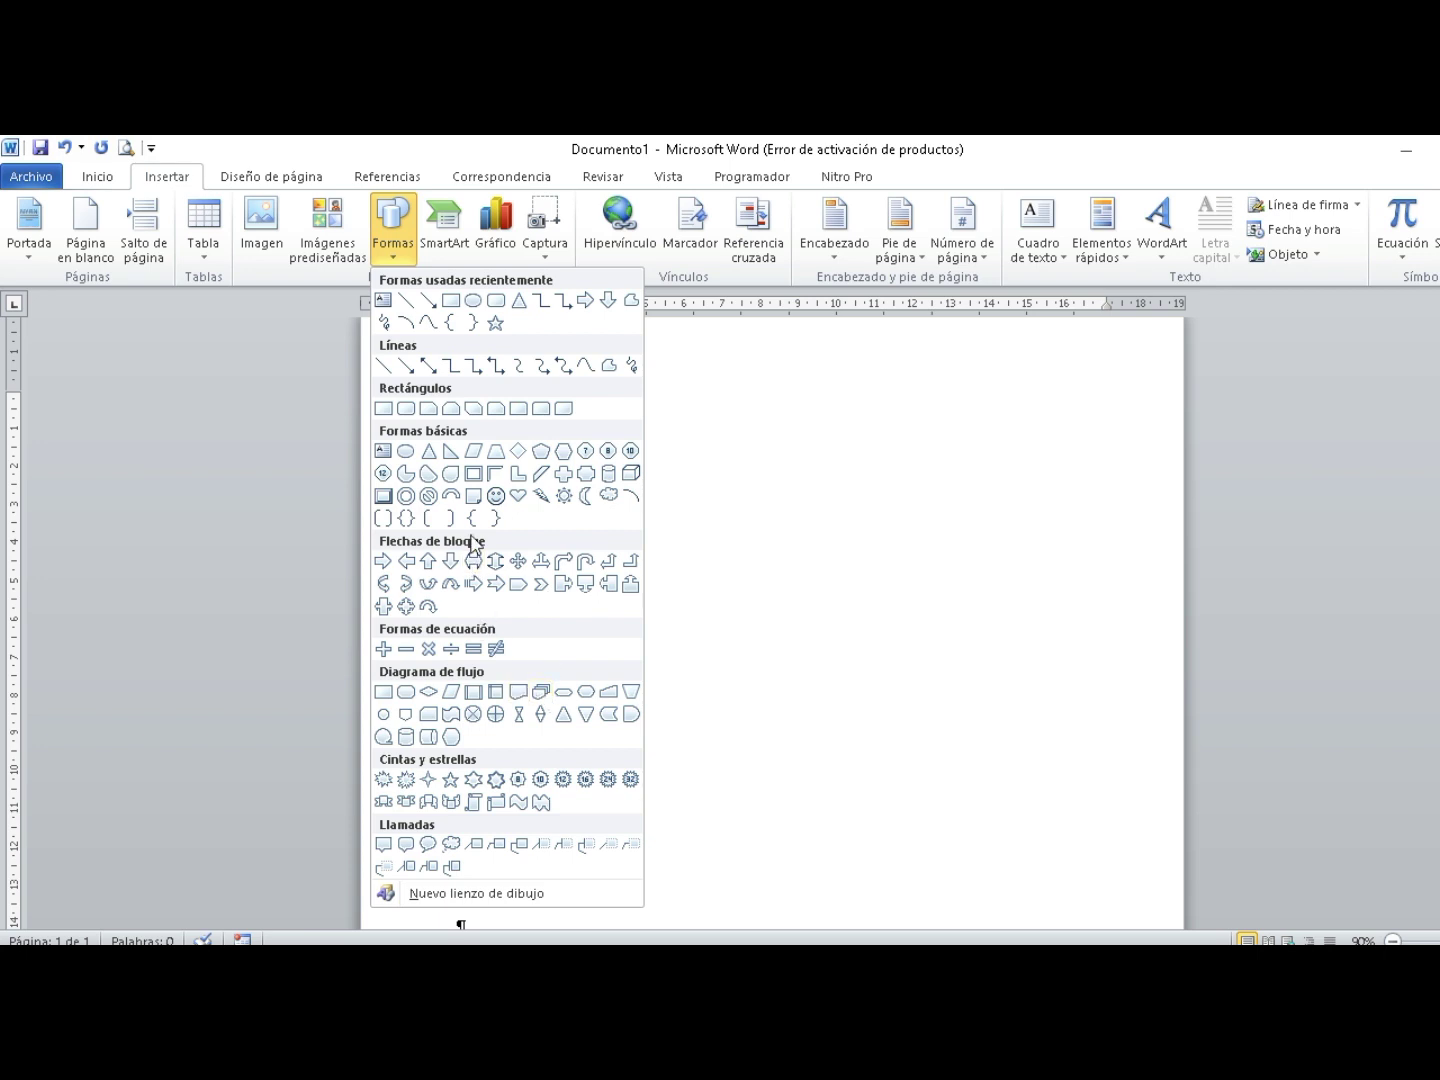
left_click(565, 474)
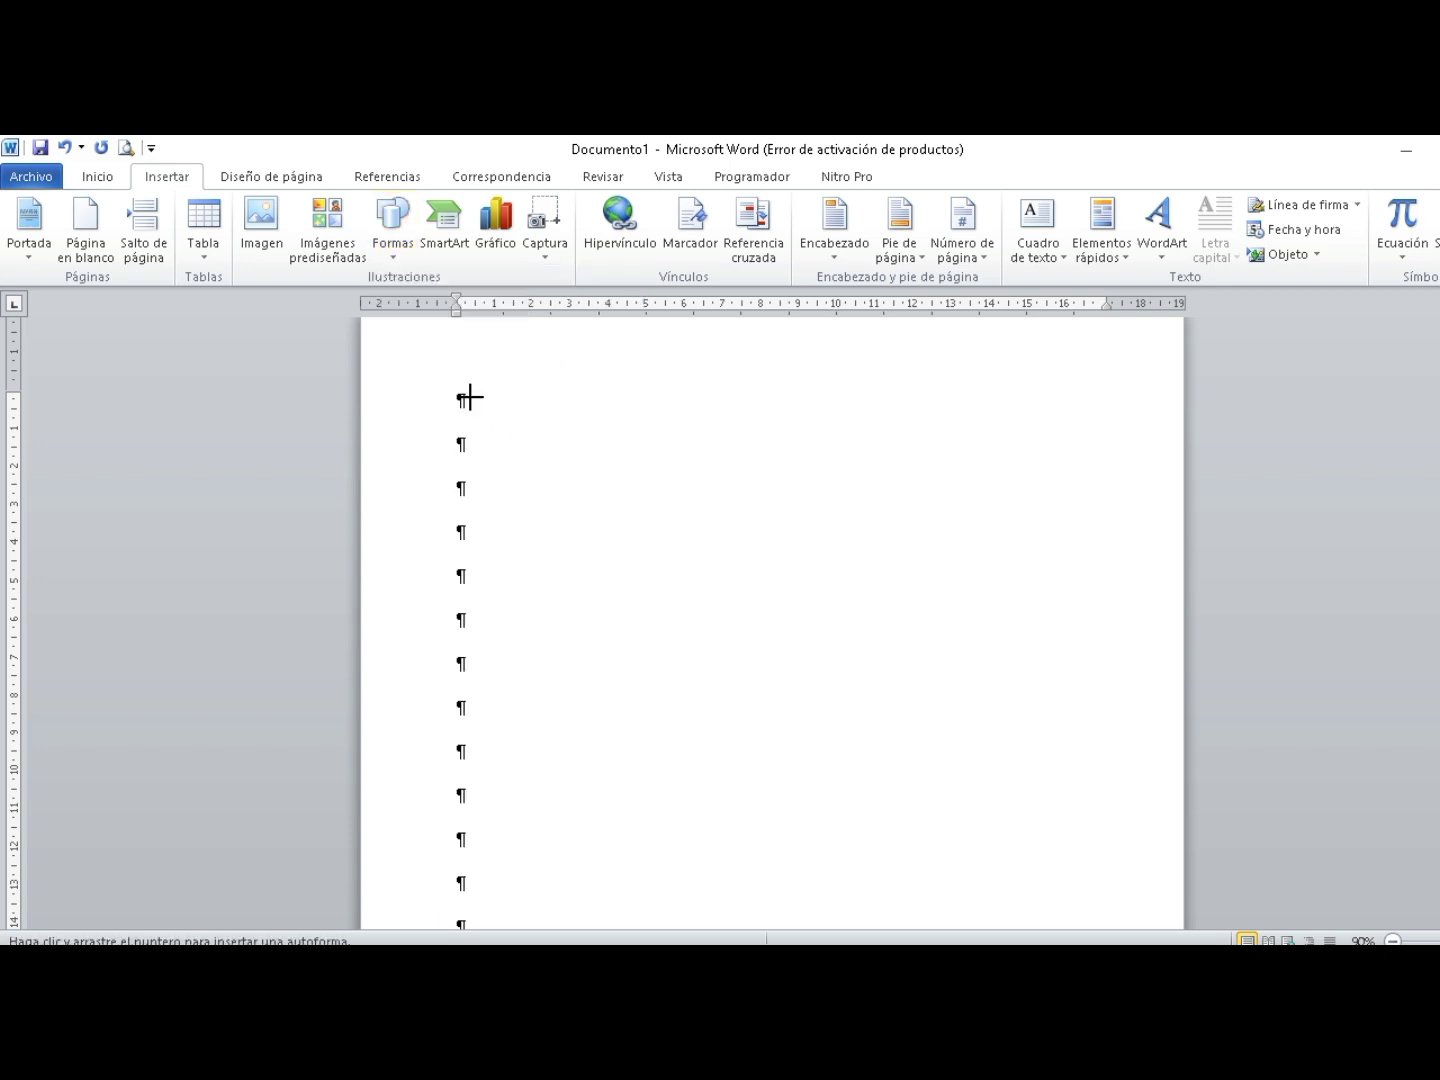
left_click_drag(470, 397, 710, 563)
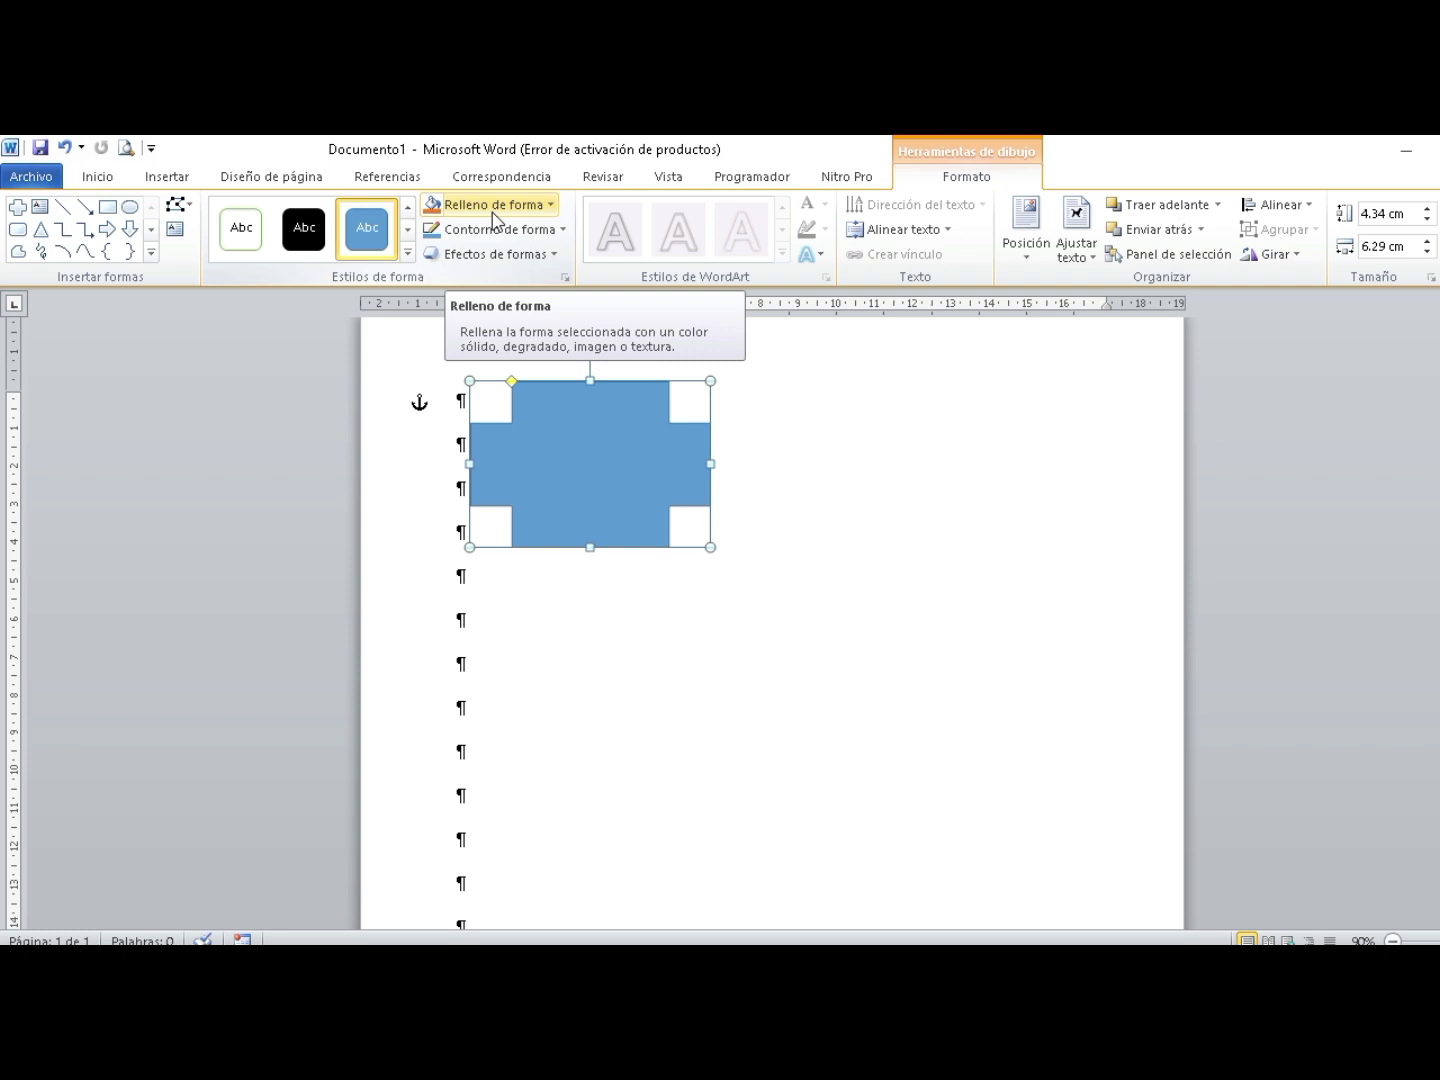
Give the cross shape a white fill and a black outline 2¼ pt thick.
left_click(460, 205)
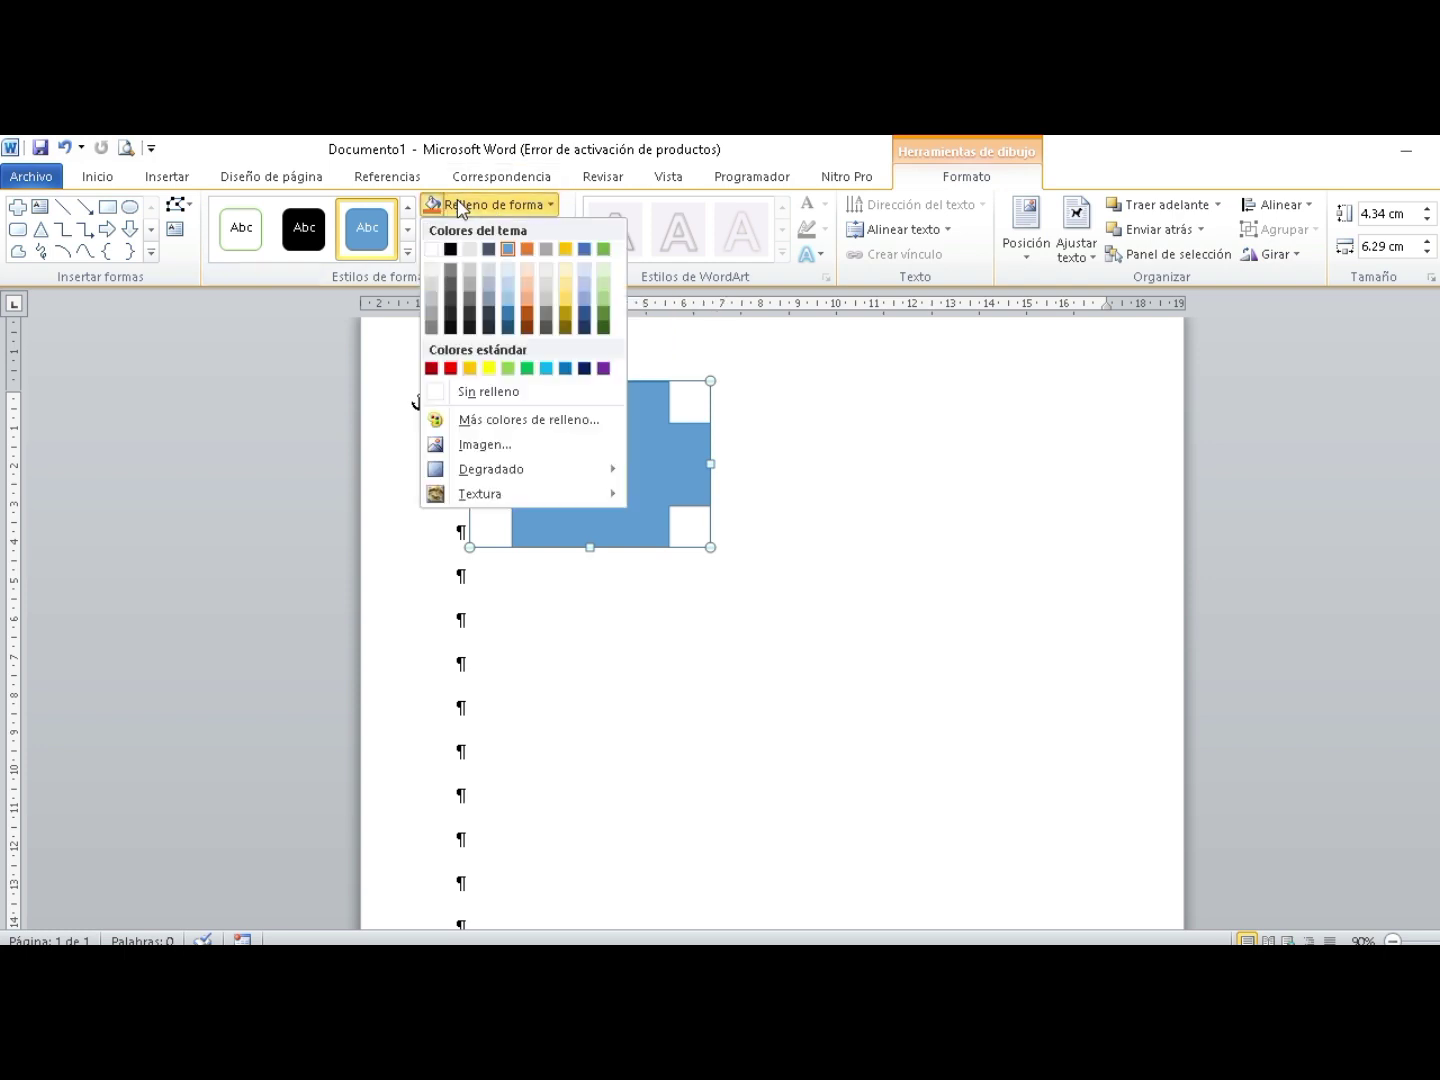
left_click(431, 249)
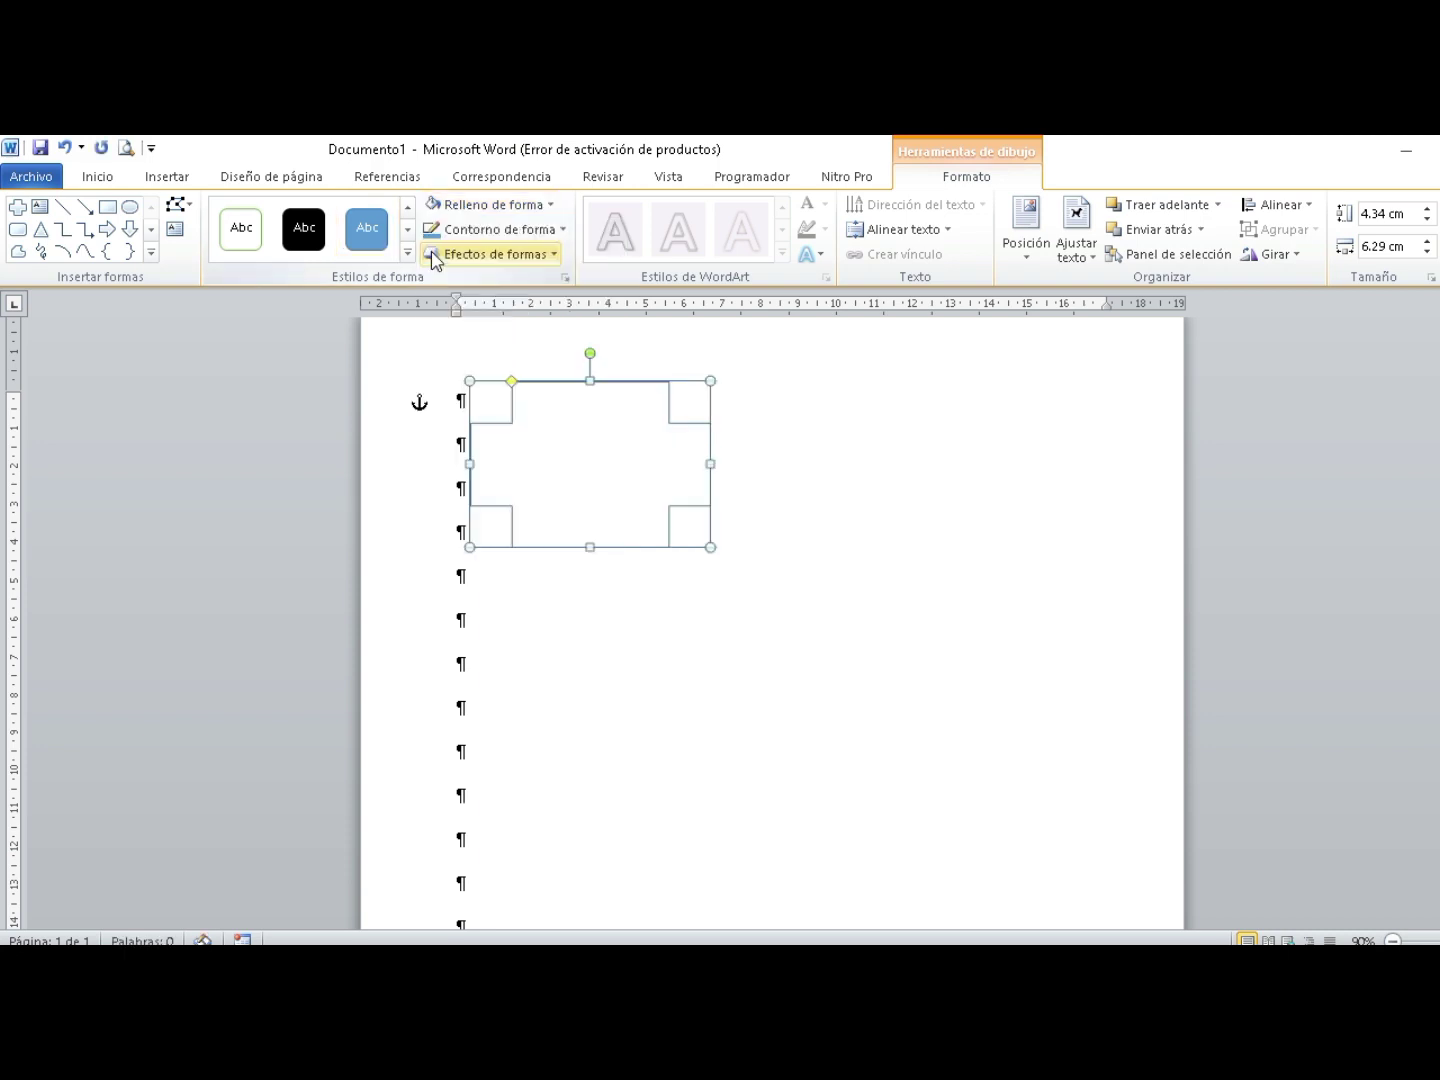
left_click(505, 240)
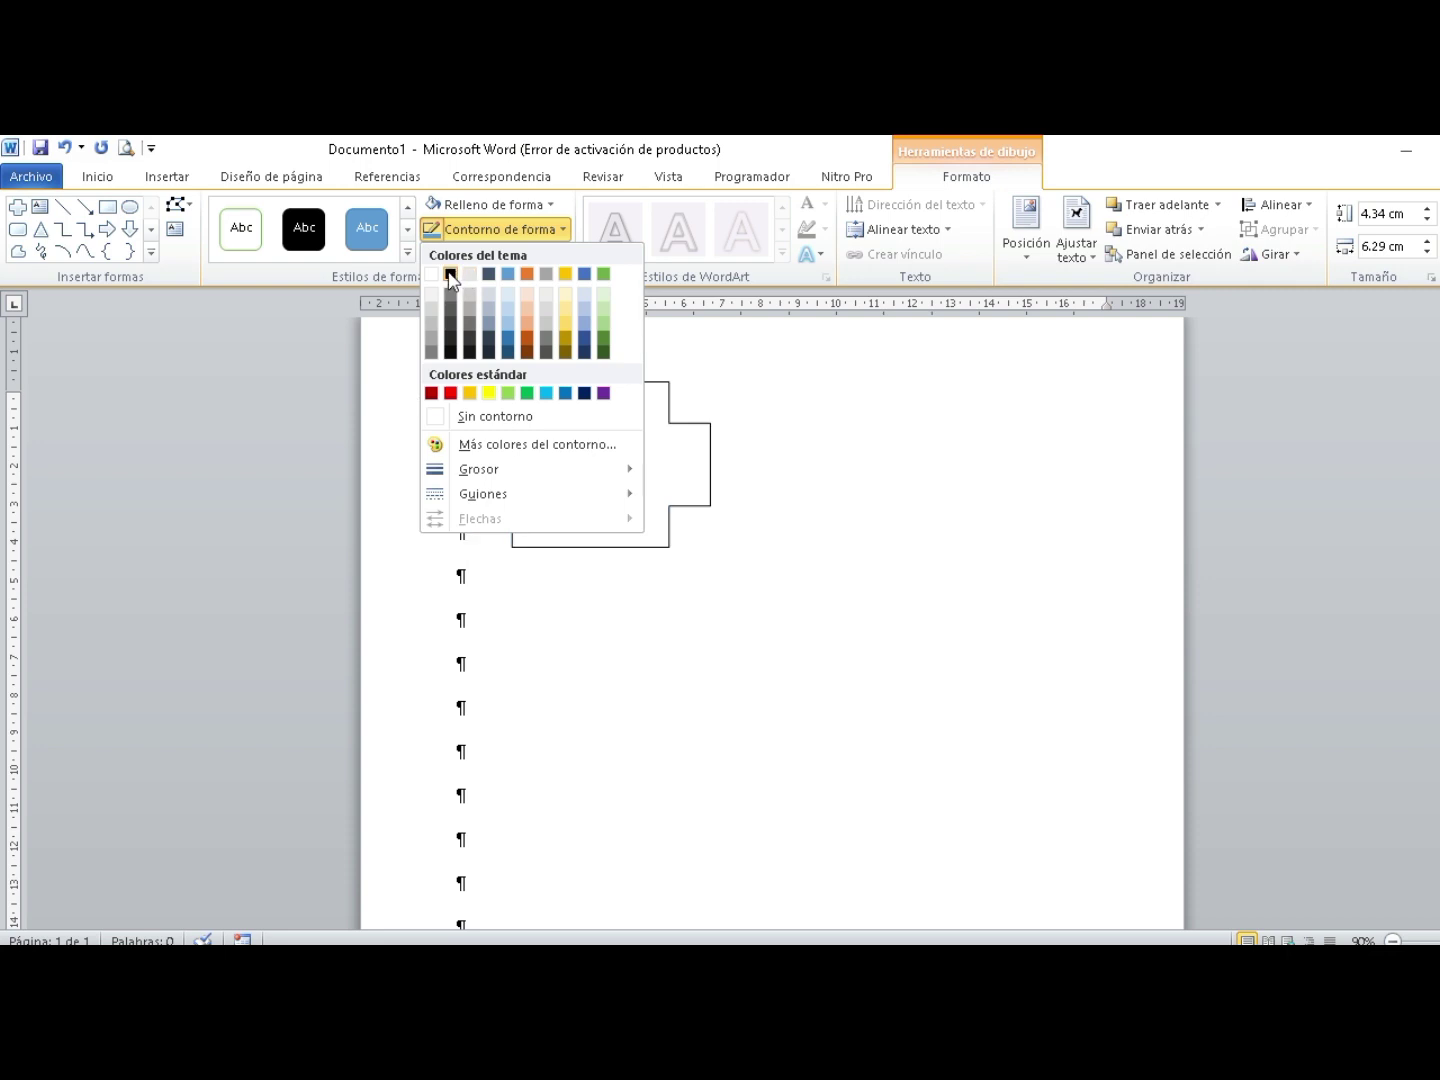
left_click(450, 278)
left_click(548, 232)
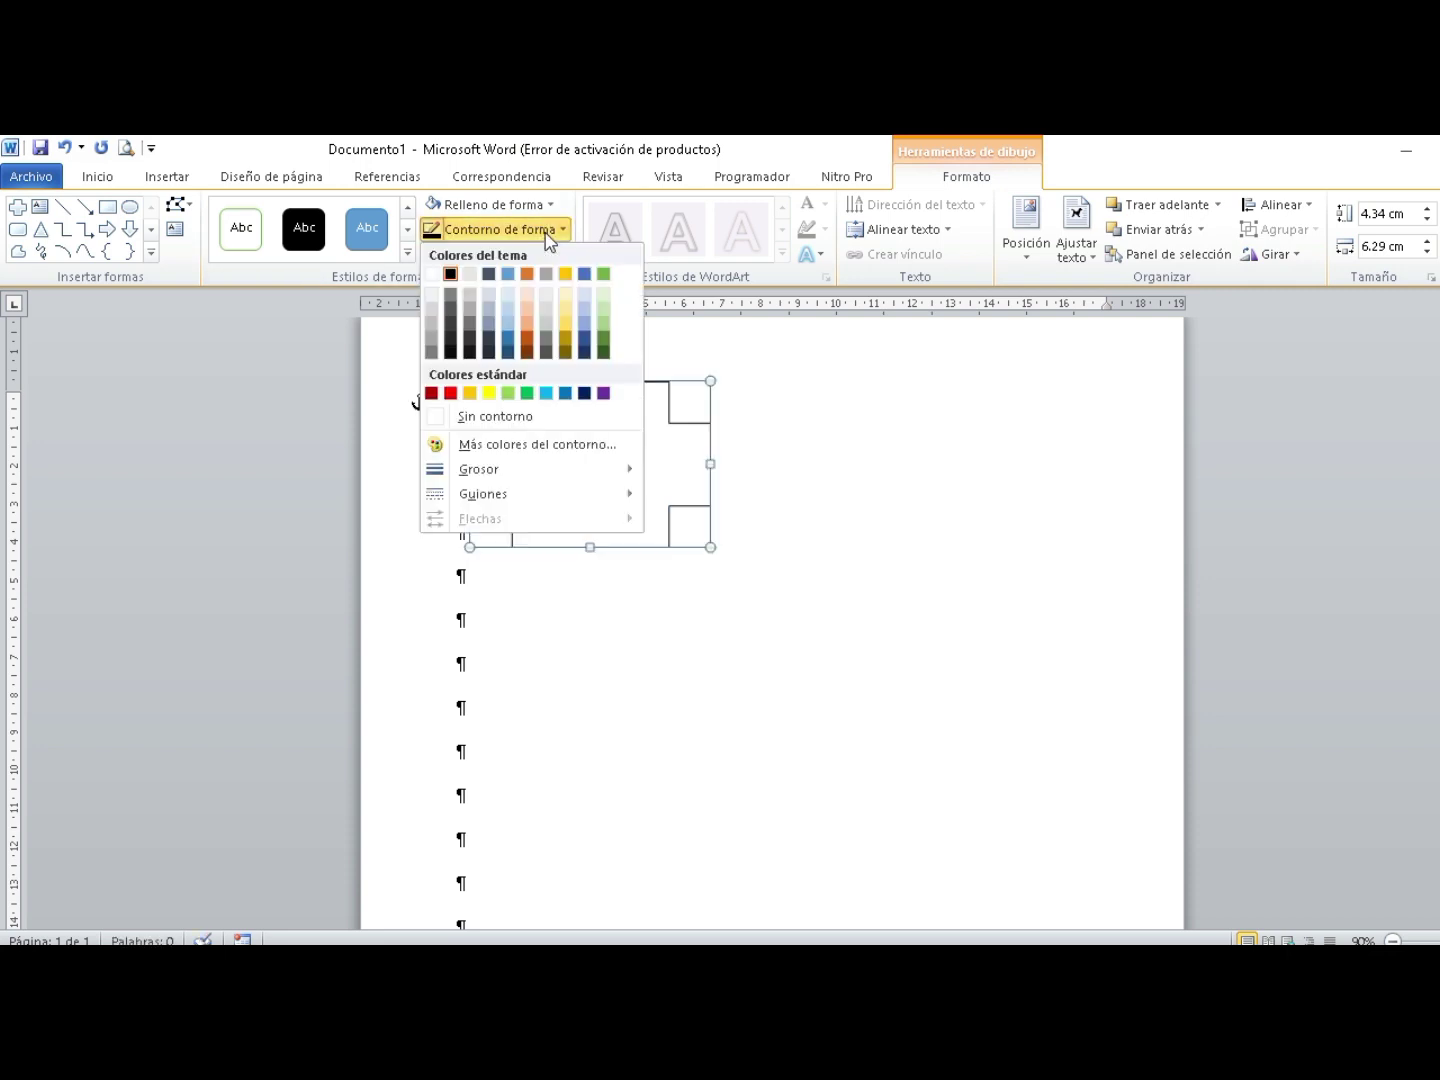
mouse_move(589, 472)
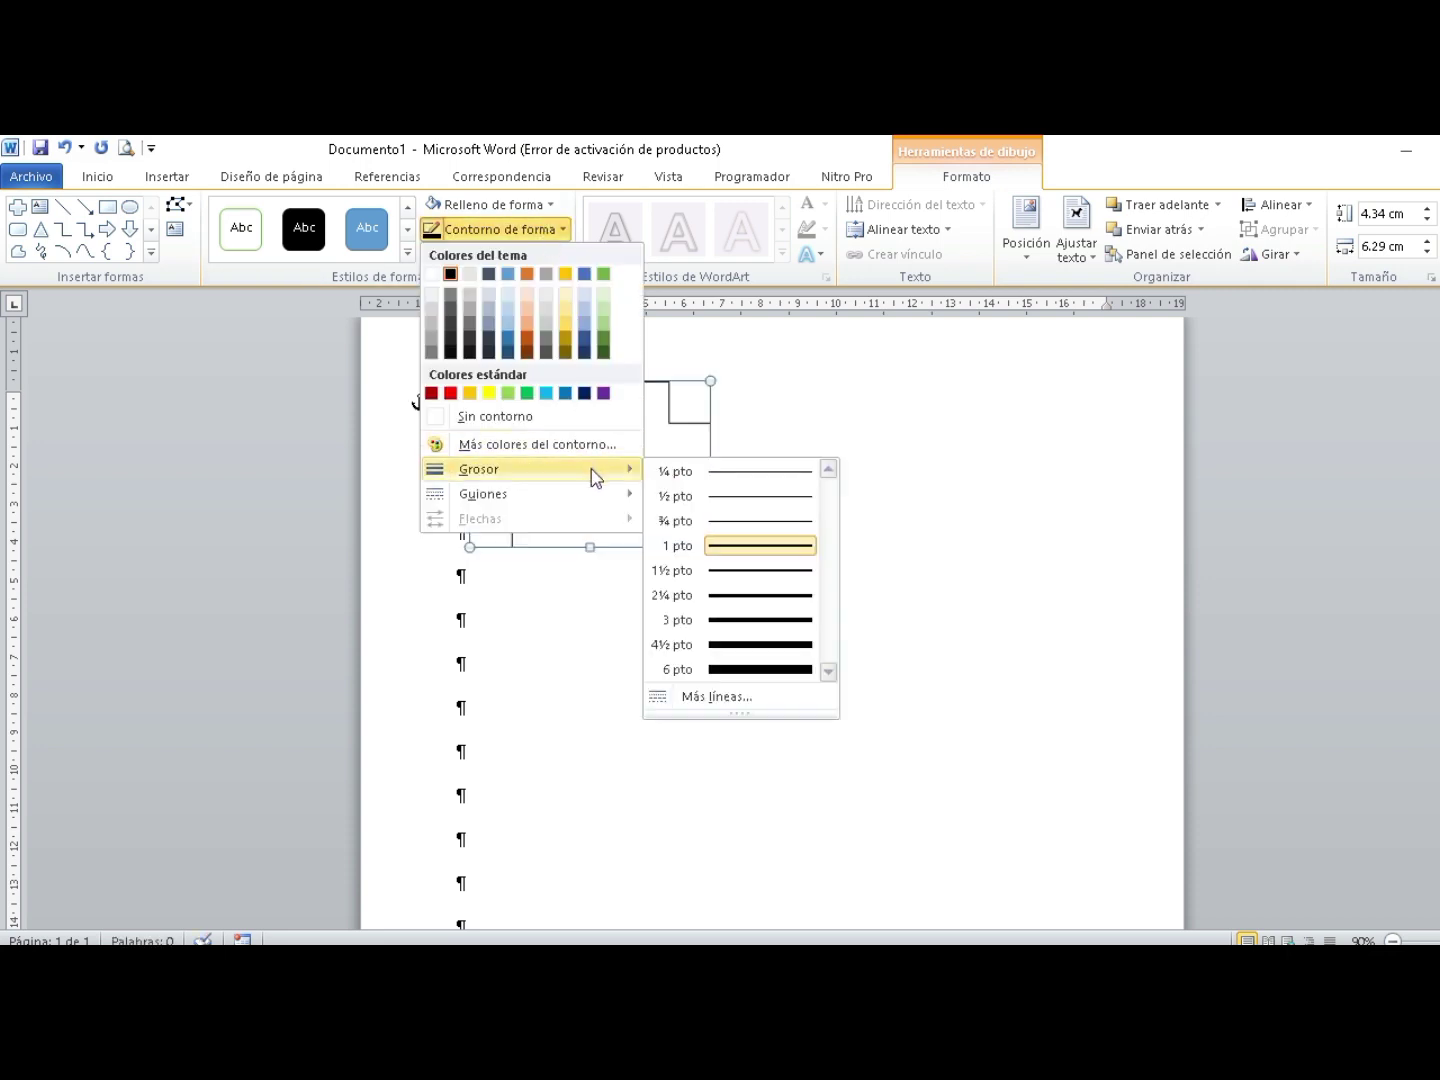
left_click(751, 597)
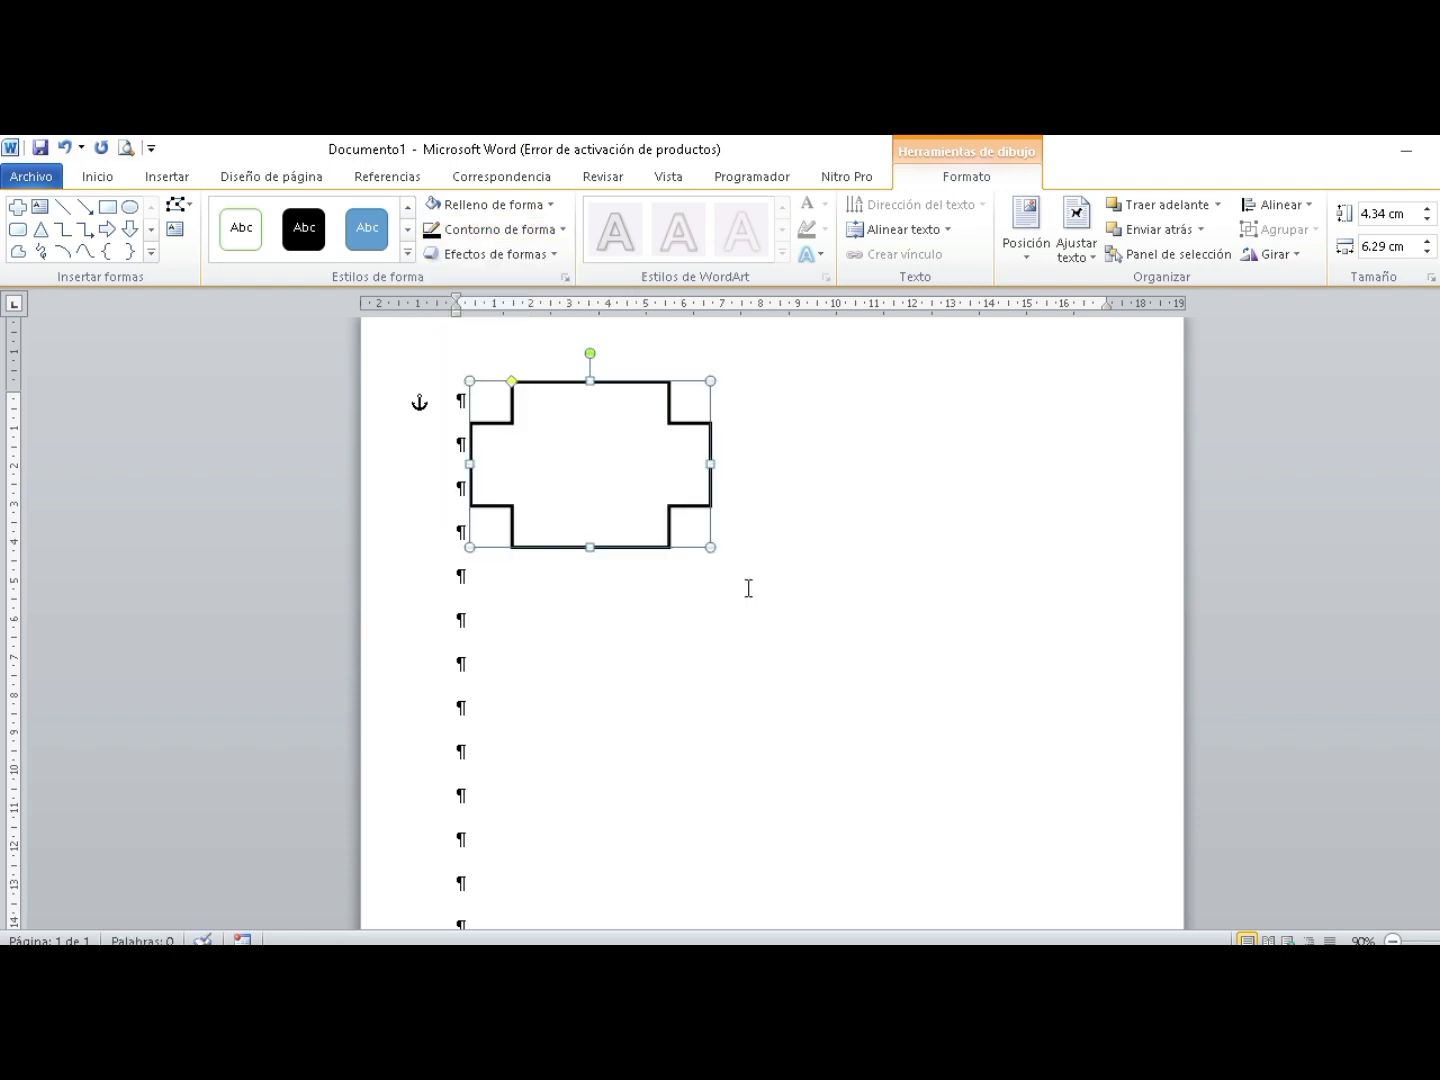
Apply the exterior shadow preset offset diagonally up and to the right to the cross, using the shadow options.
left_click(543, 256)
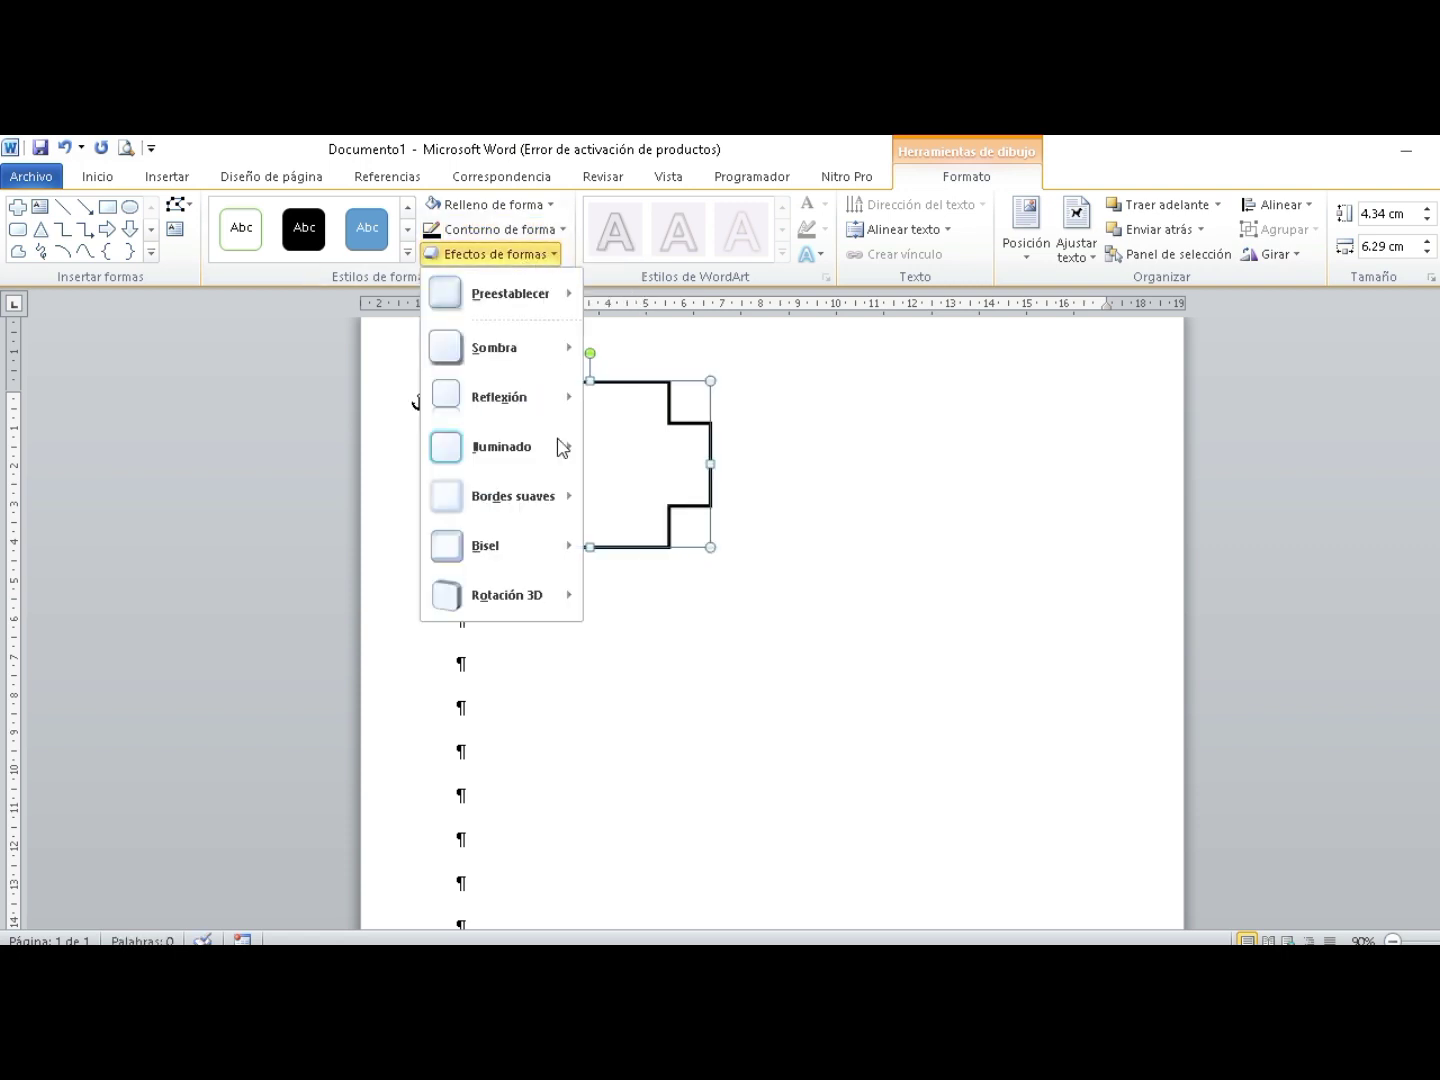
mouse_move(511, 368)
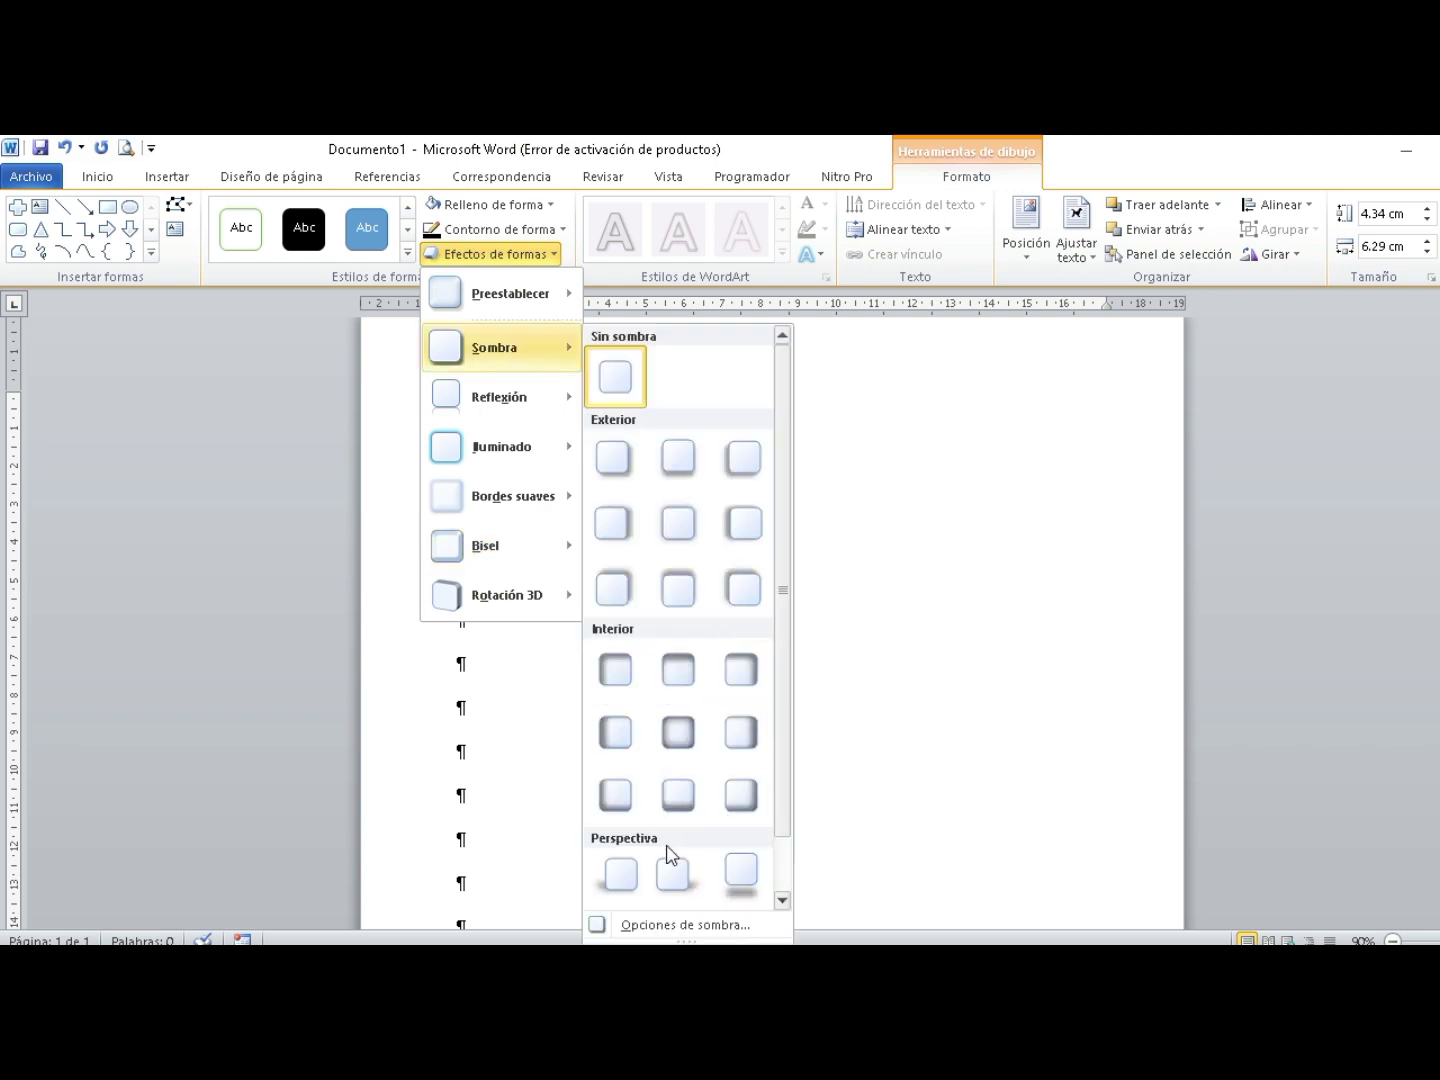
left_click(669, 926)
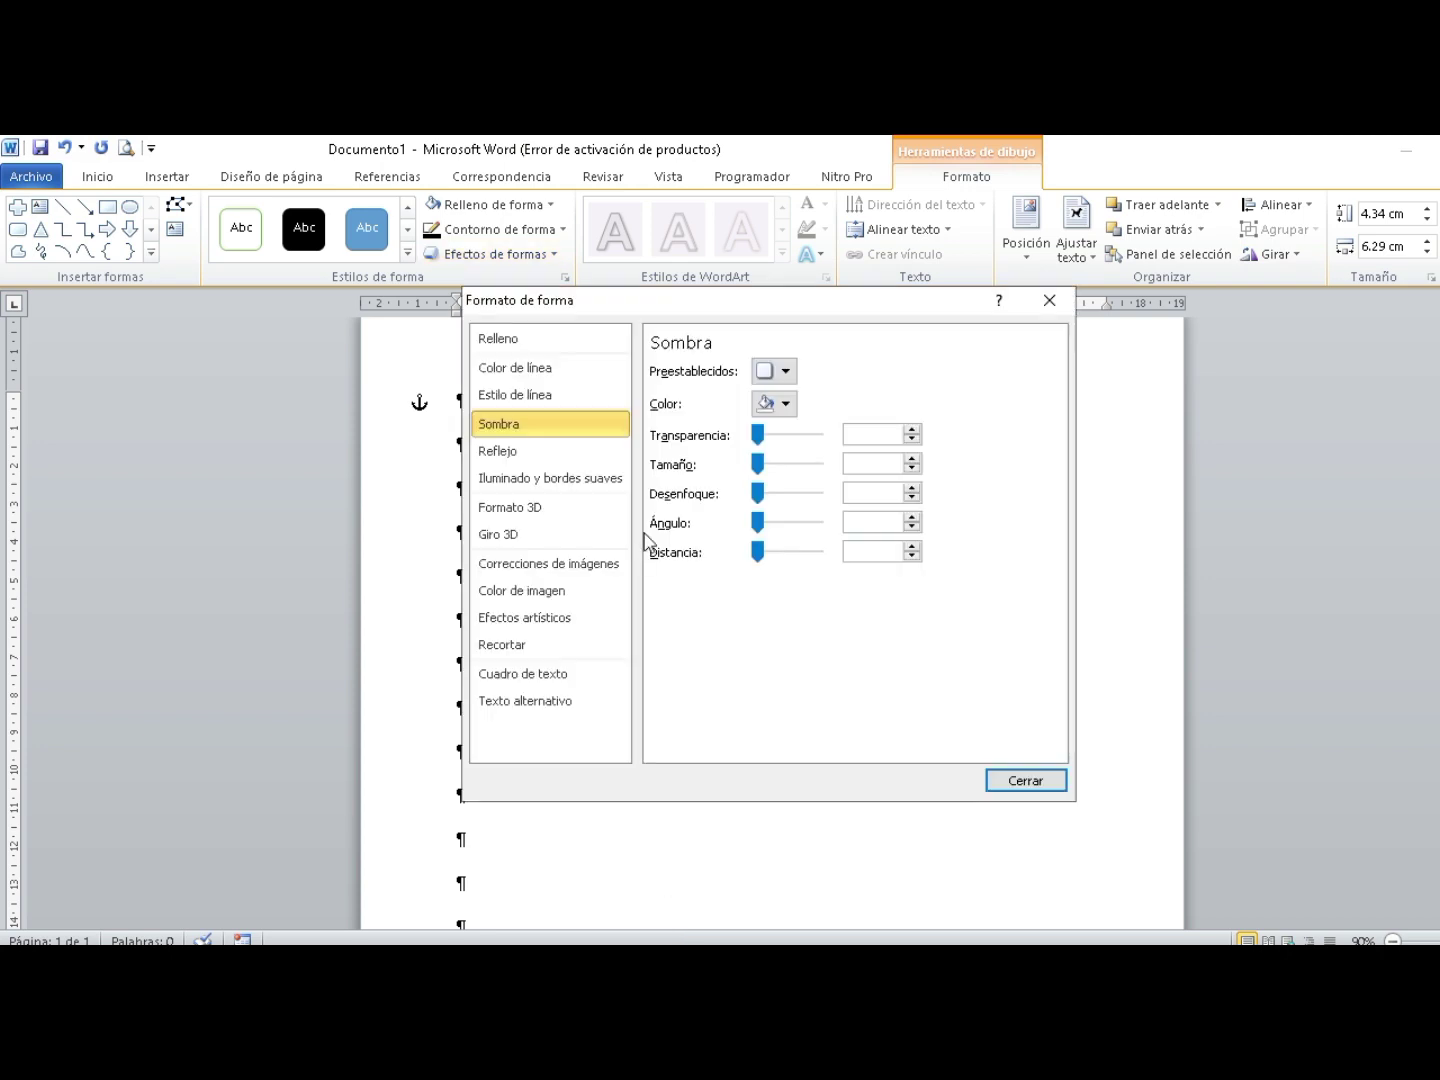
left_click_drag(679, 315, 942, 325)
left_click(1050, 380)
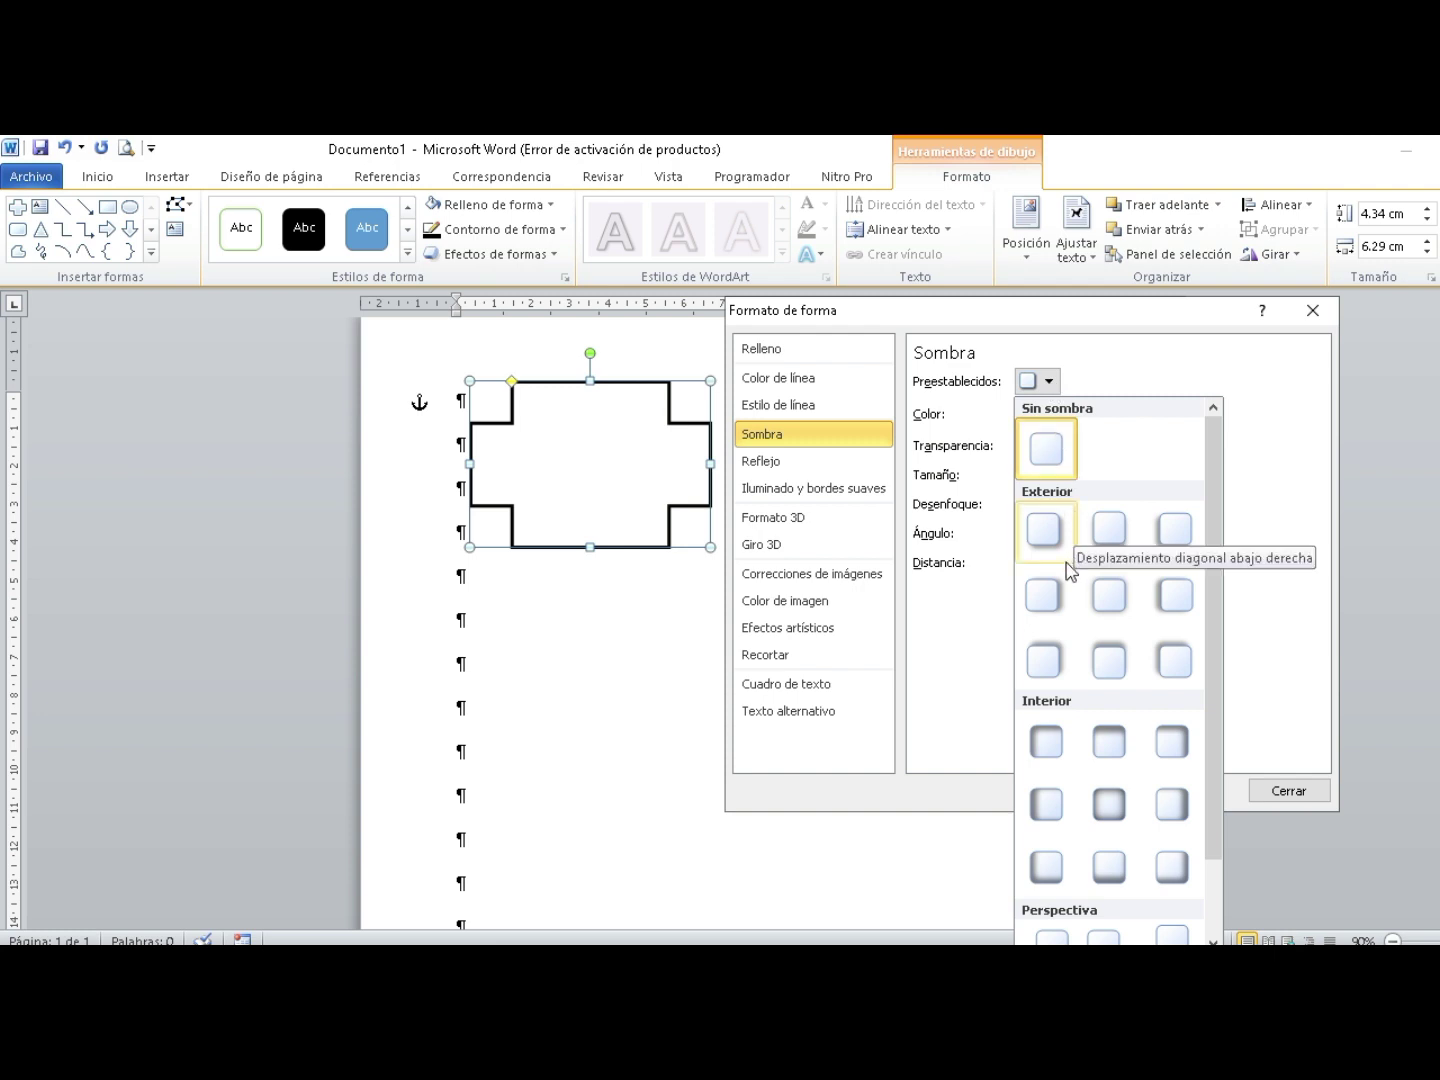
left_click(1046, 658)
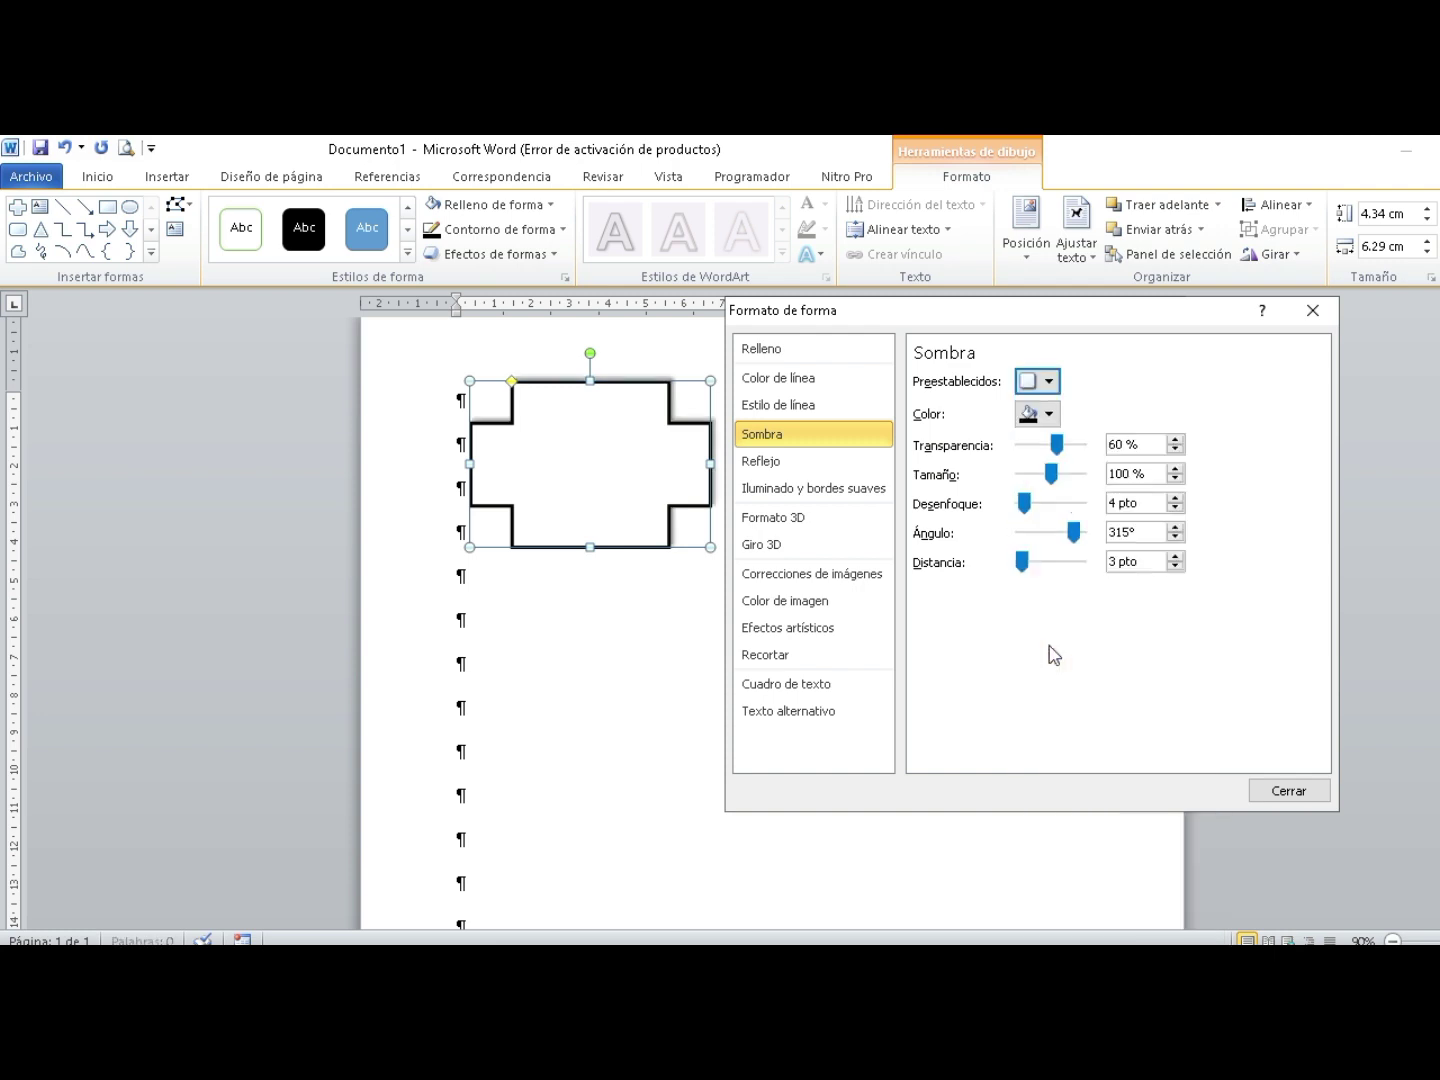
Set the cross's shadow transparency to 31% and its size to 102%, and close the shape formatting dialog.
left_click(1058, 444)
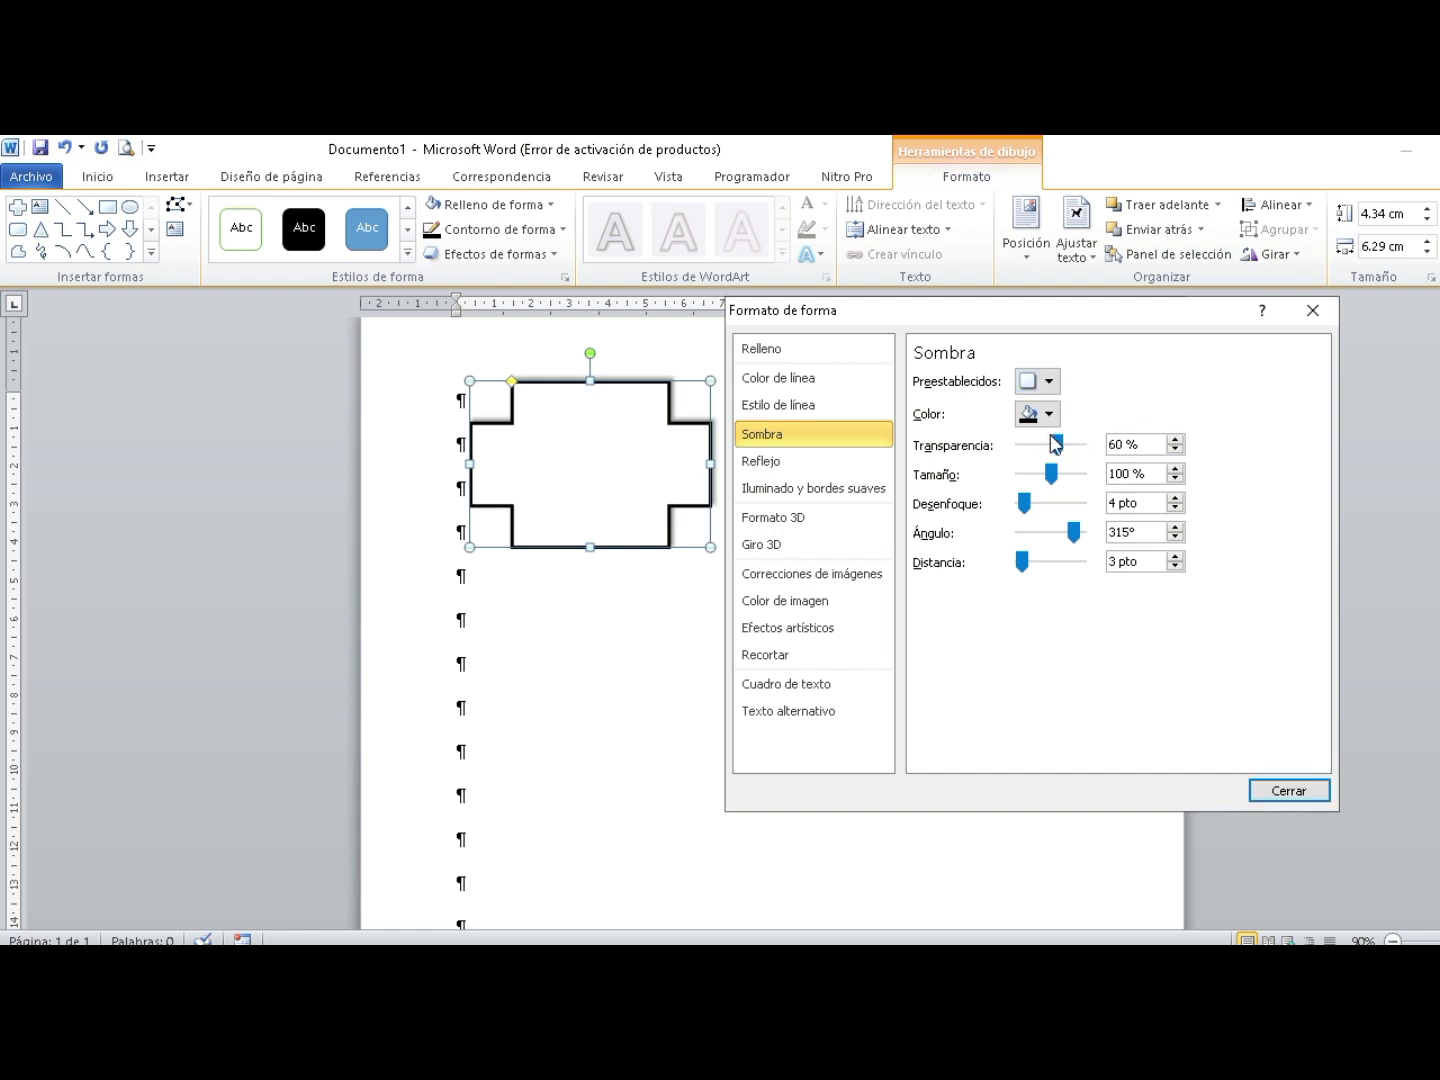
left_click_drag(1057, 442, 1038, 443)
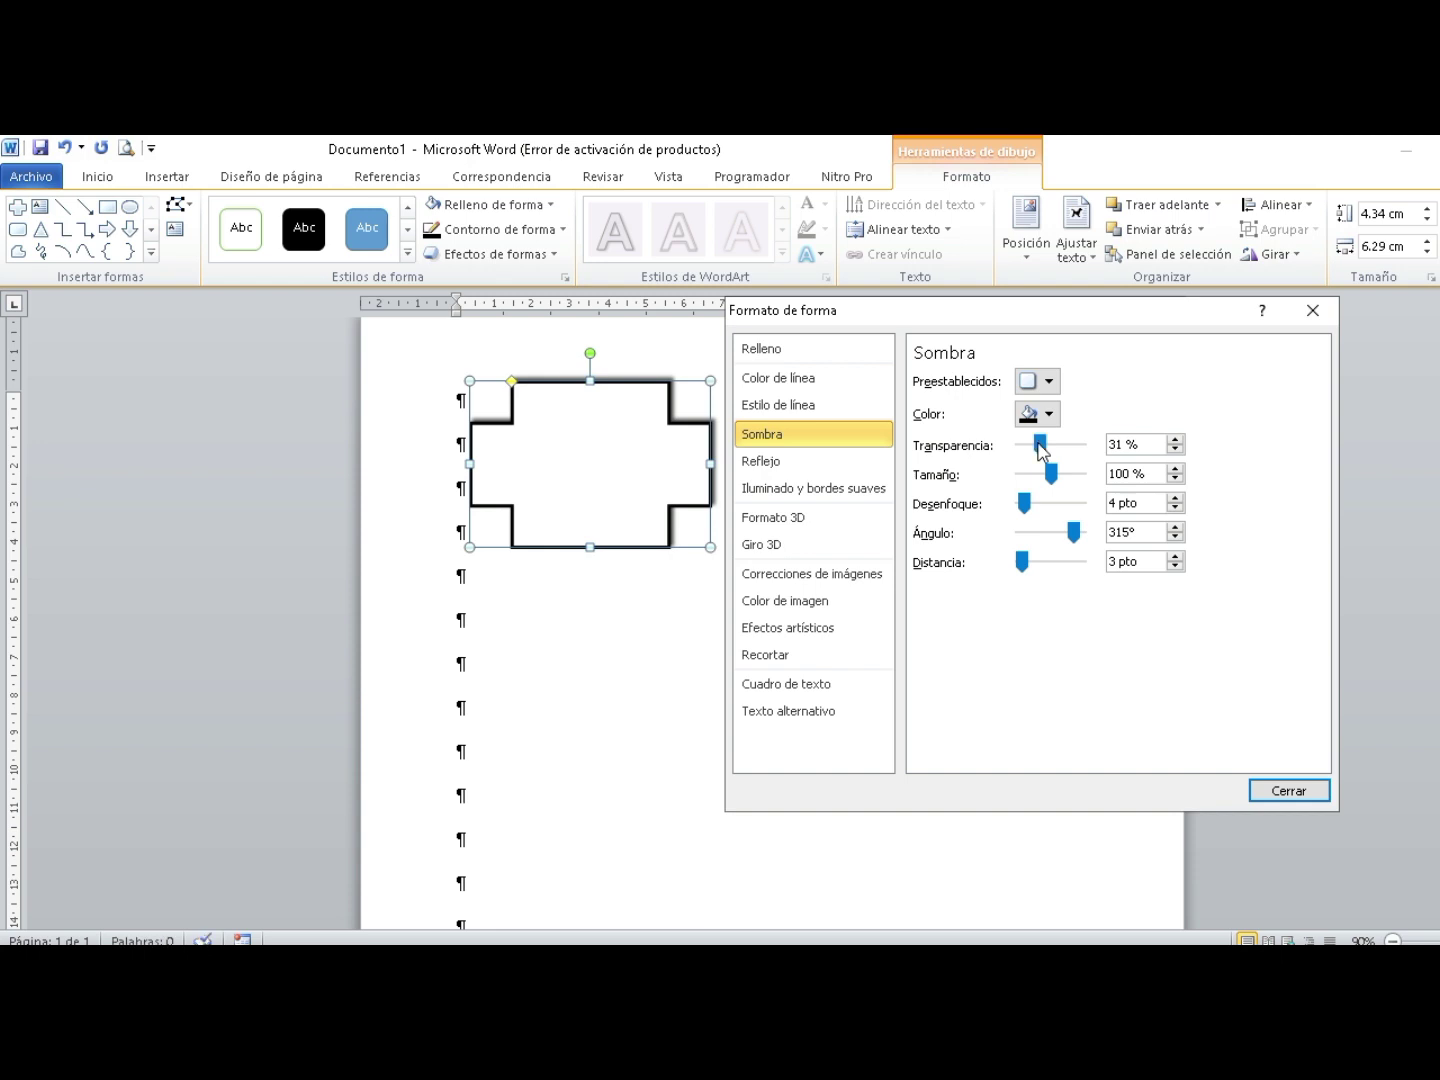
left_click(1176, 468)
left_click(1176, 468)
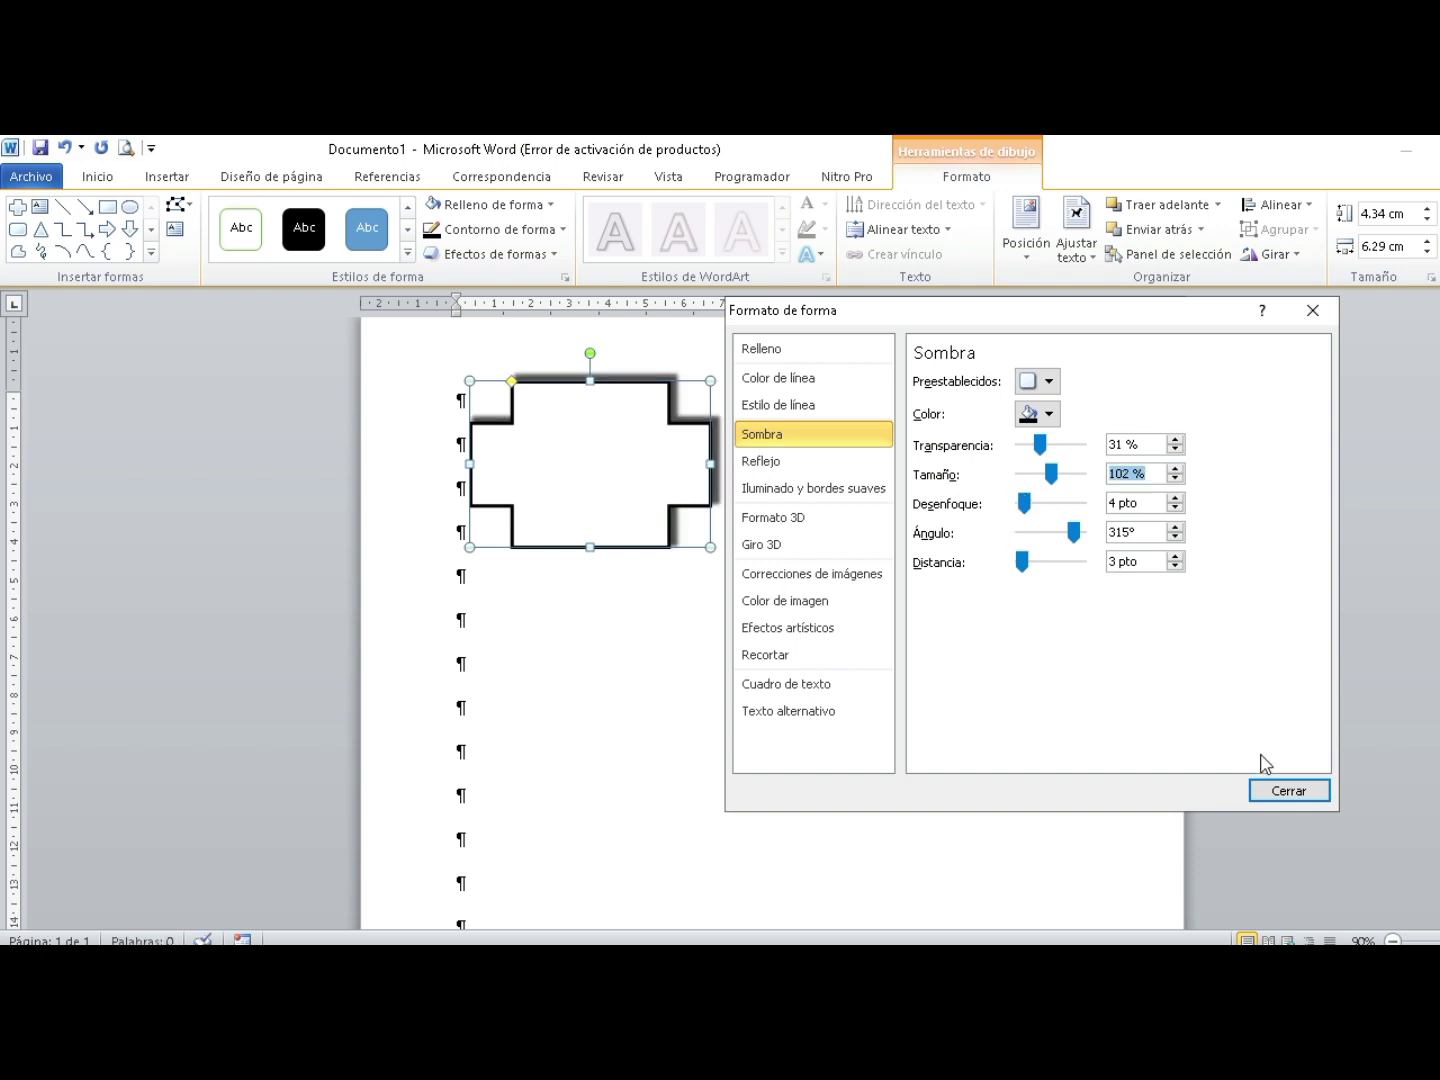
left_click(1273, 793)
left_click(764, 627)
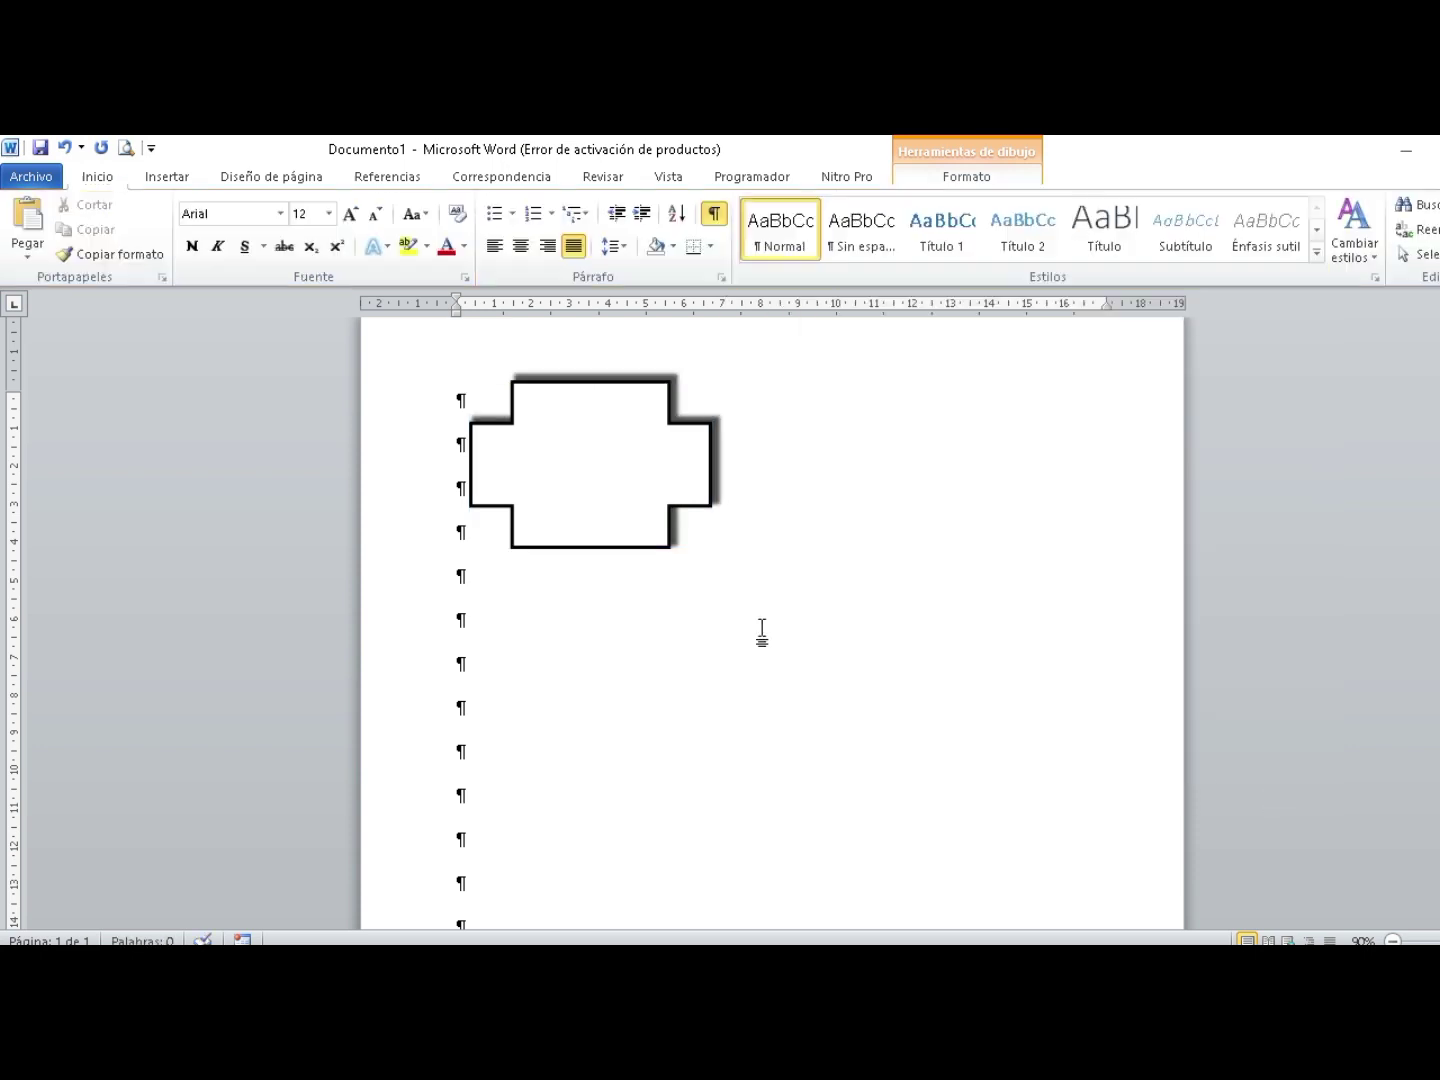
Insert black-filled WordArt reading "ZARATUR" and move it below the cross shape.
left_click(578, 470)
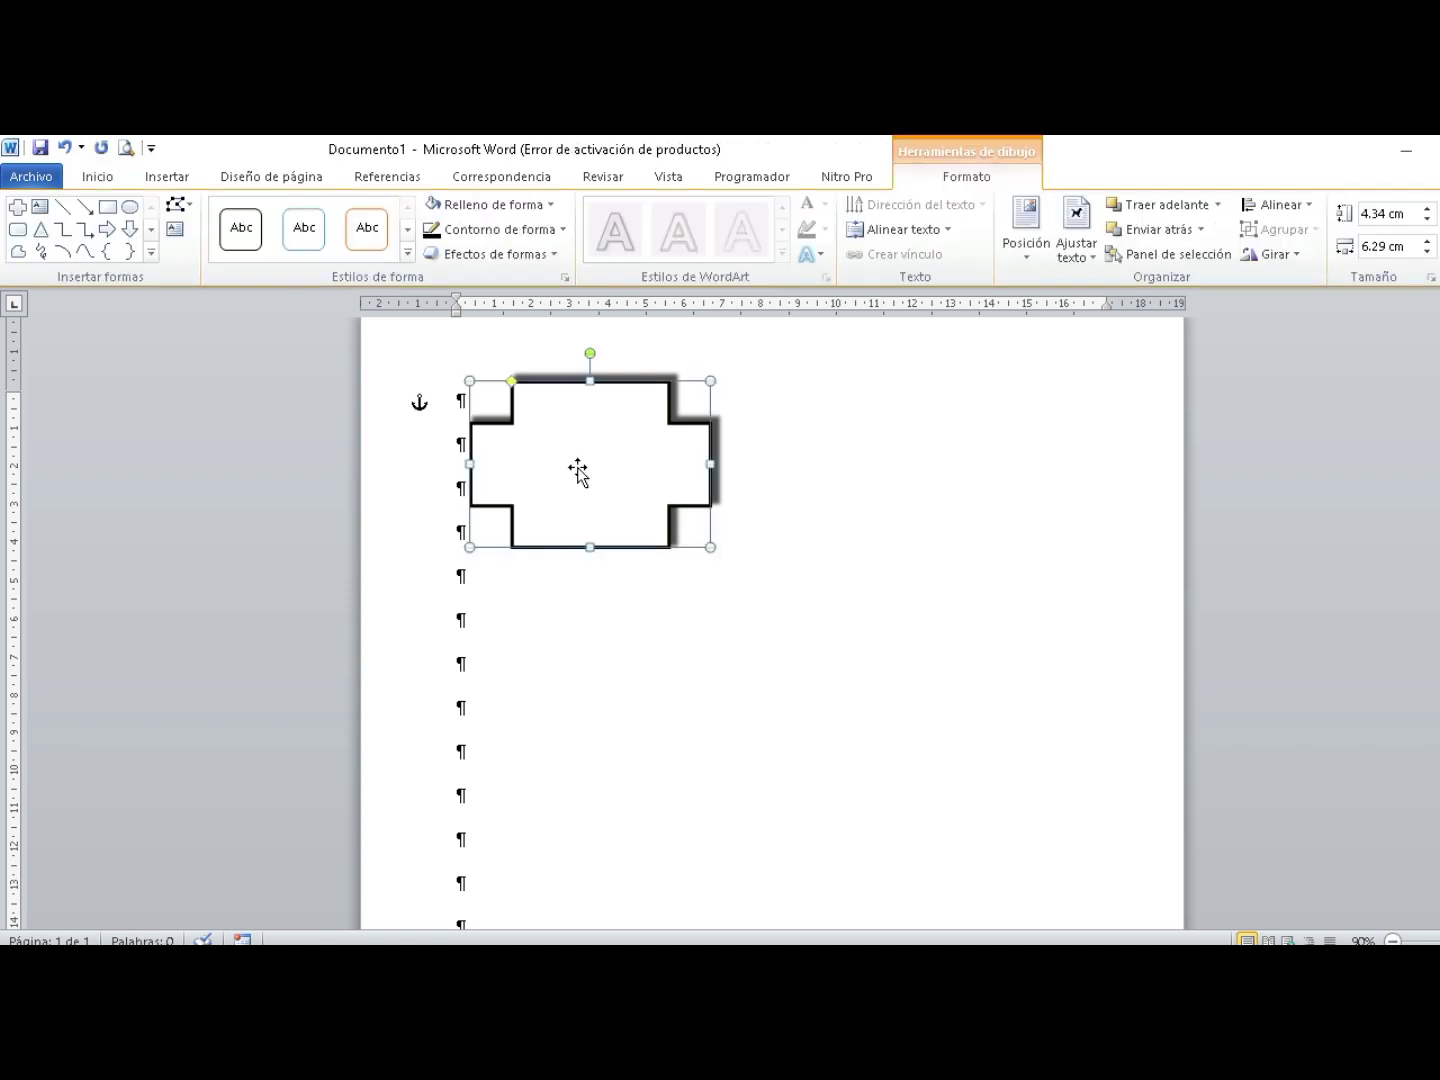
left_click(776, 490)
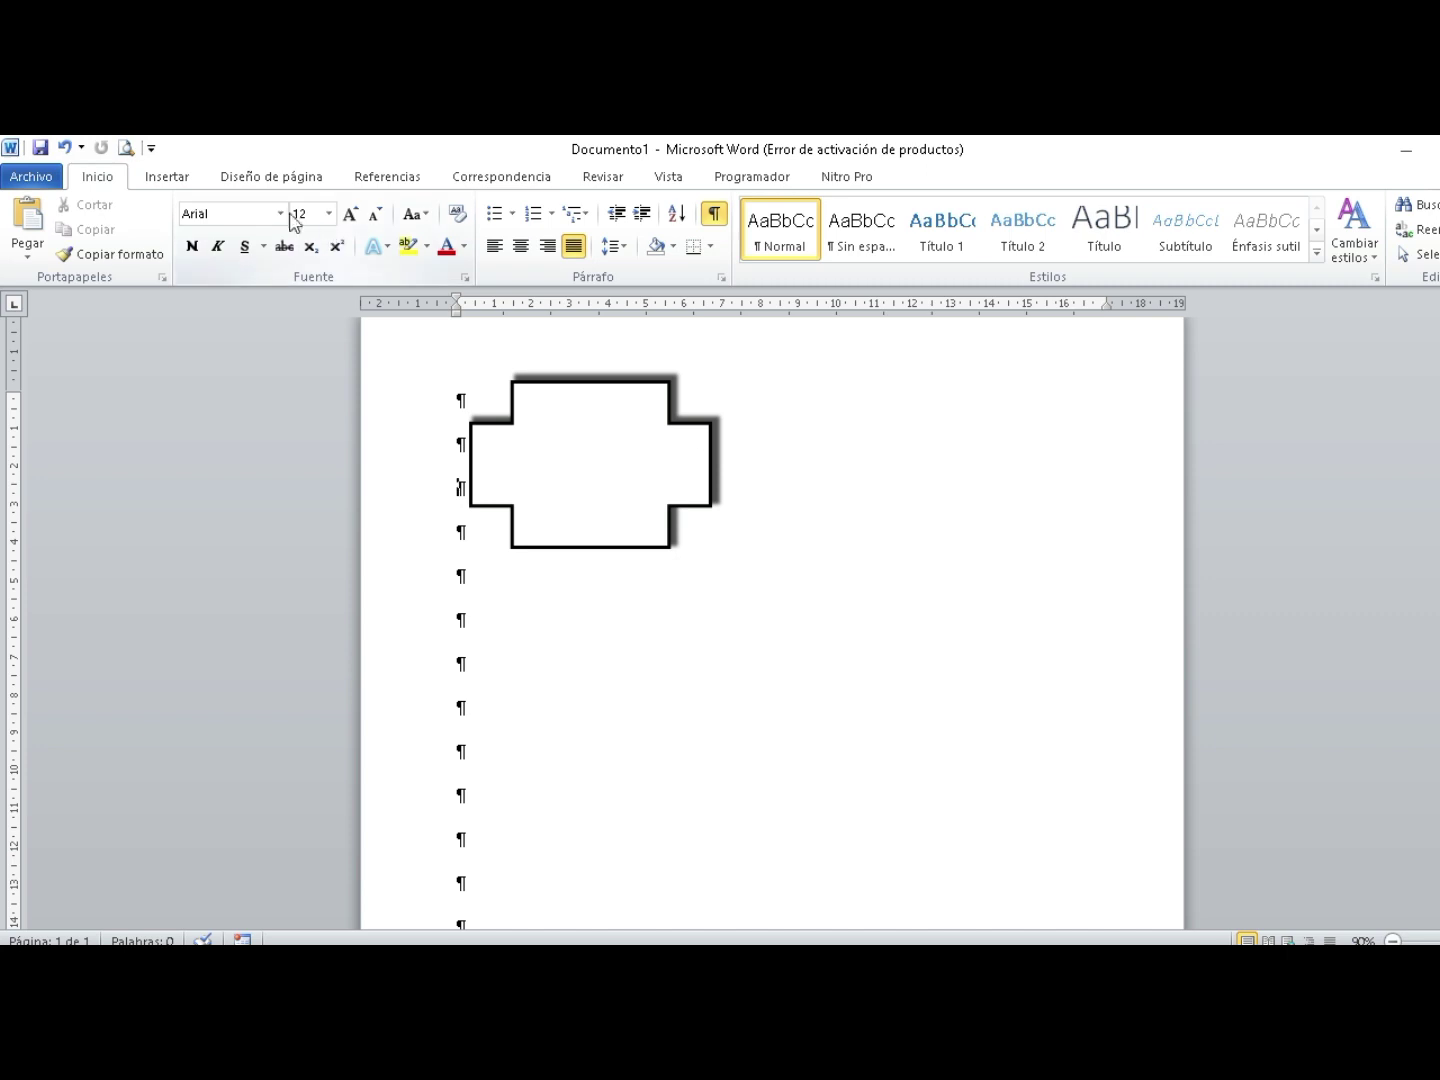
left_click(157, 177)
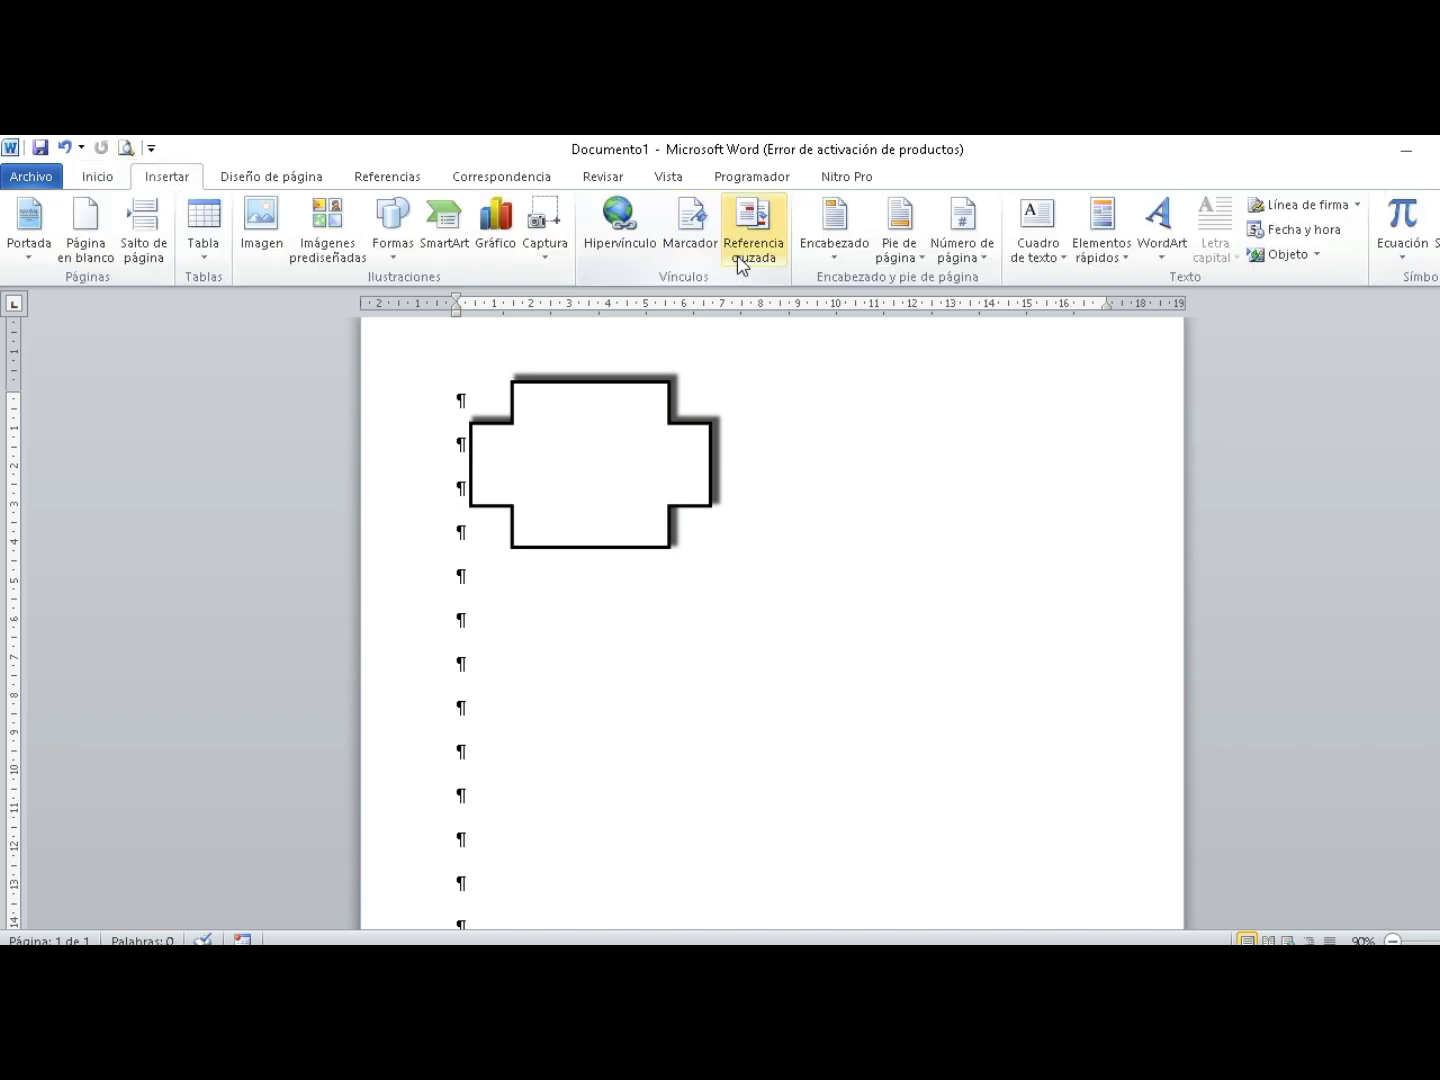
left_click(1158, 262)
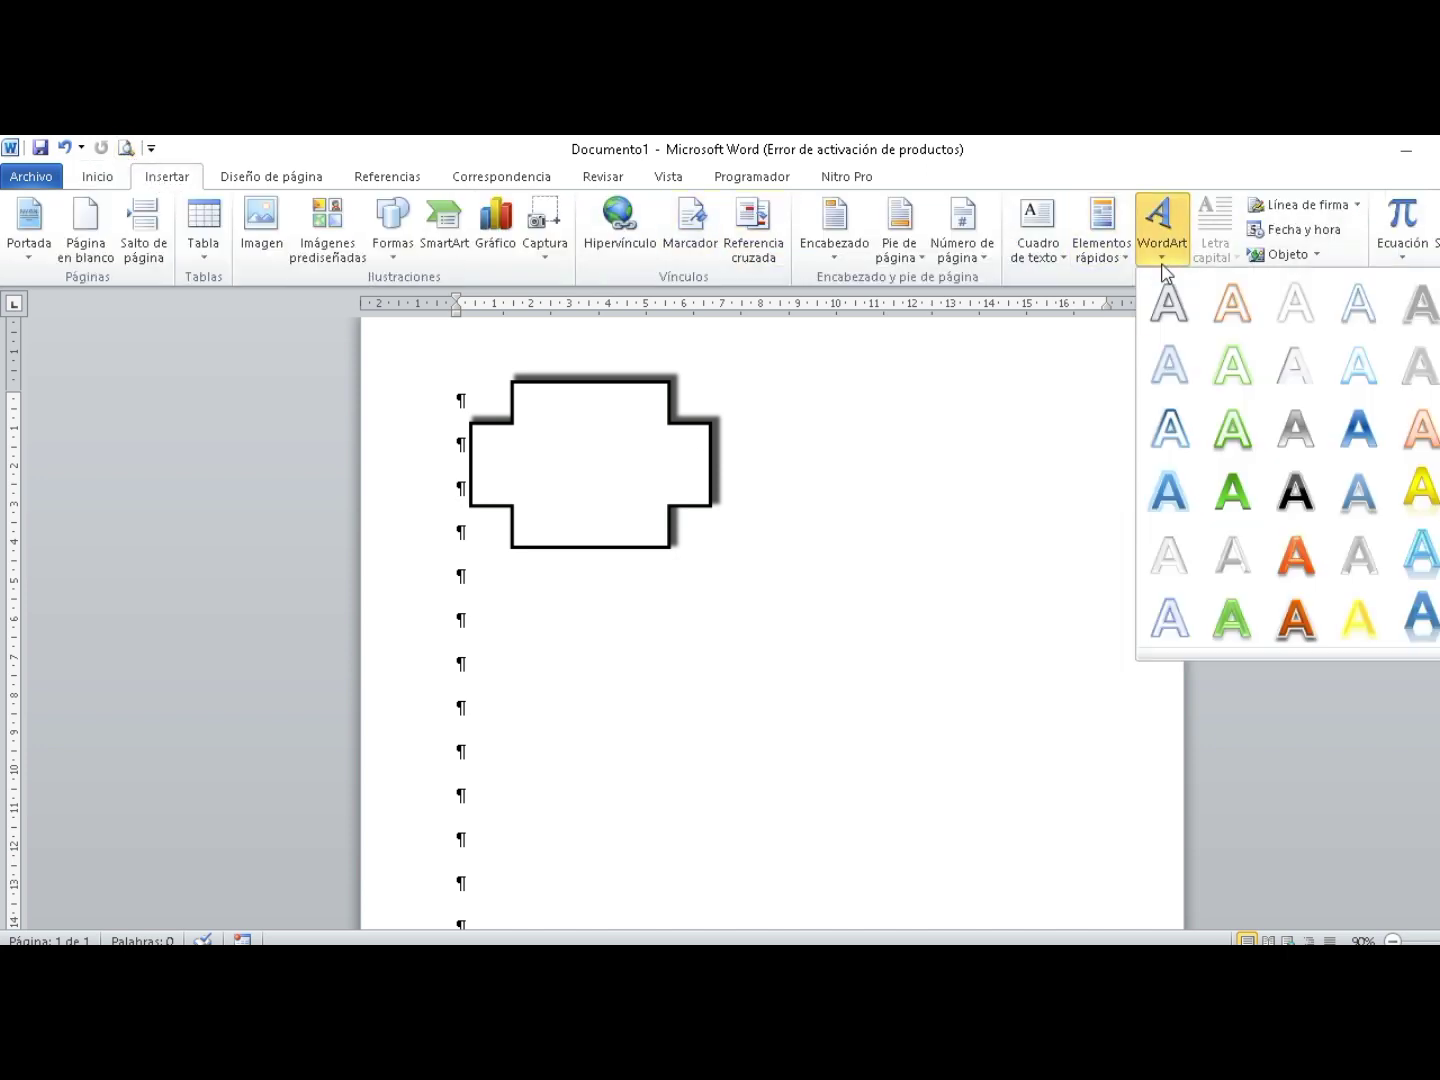
left_click(1306, 495)
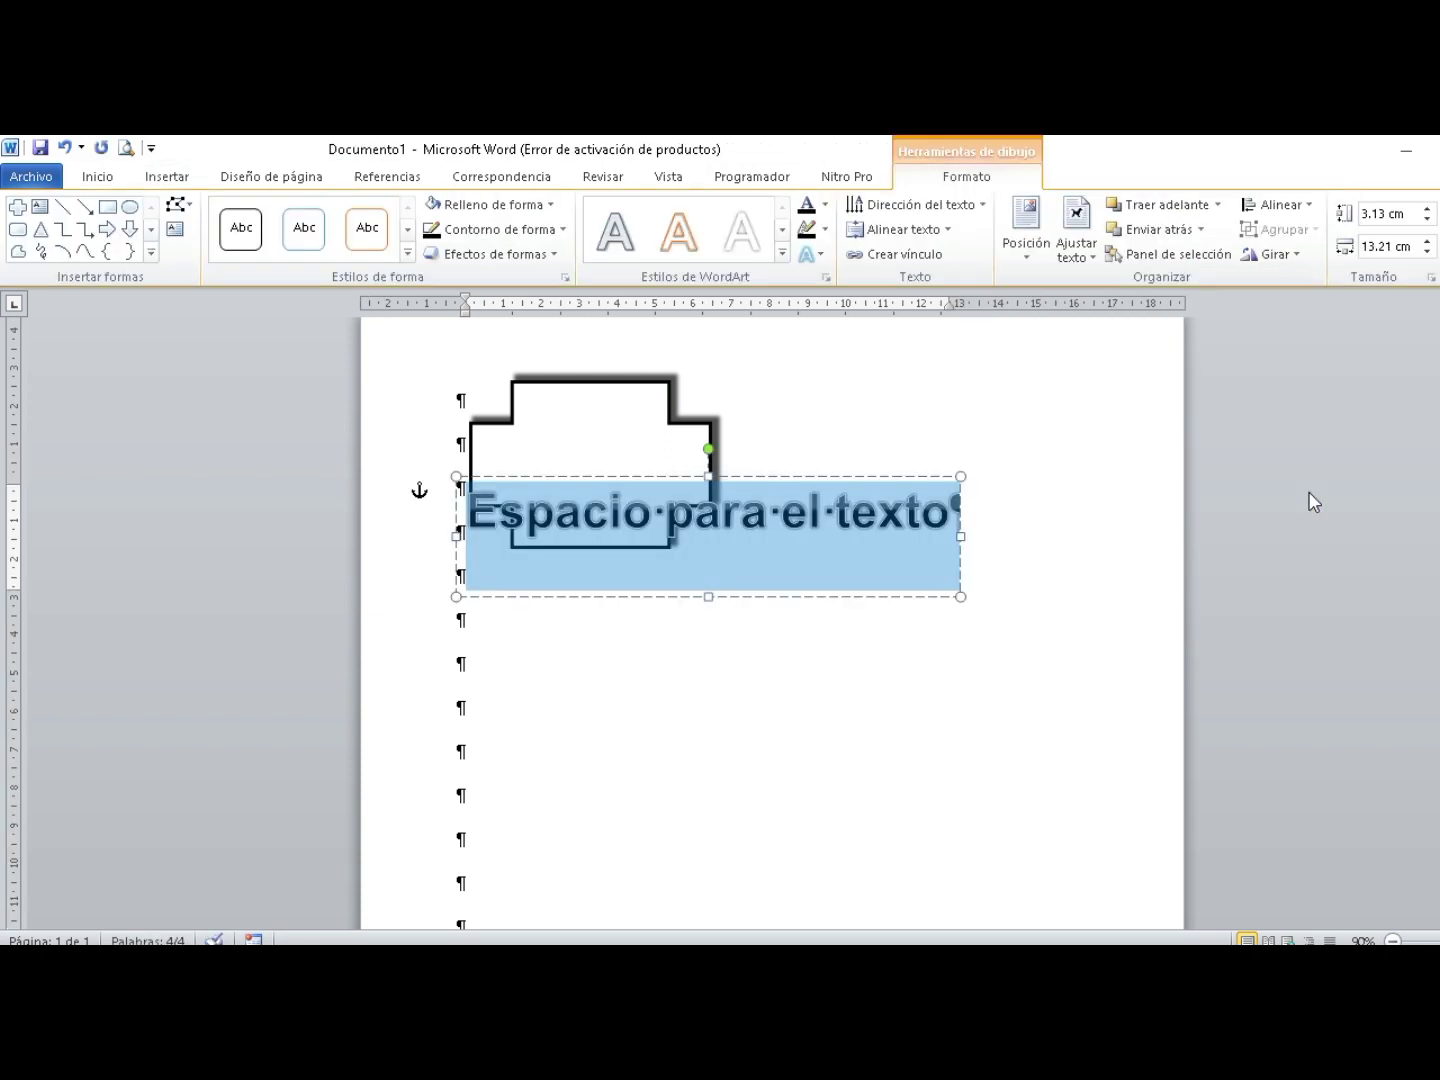
type("ZARAT")
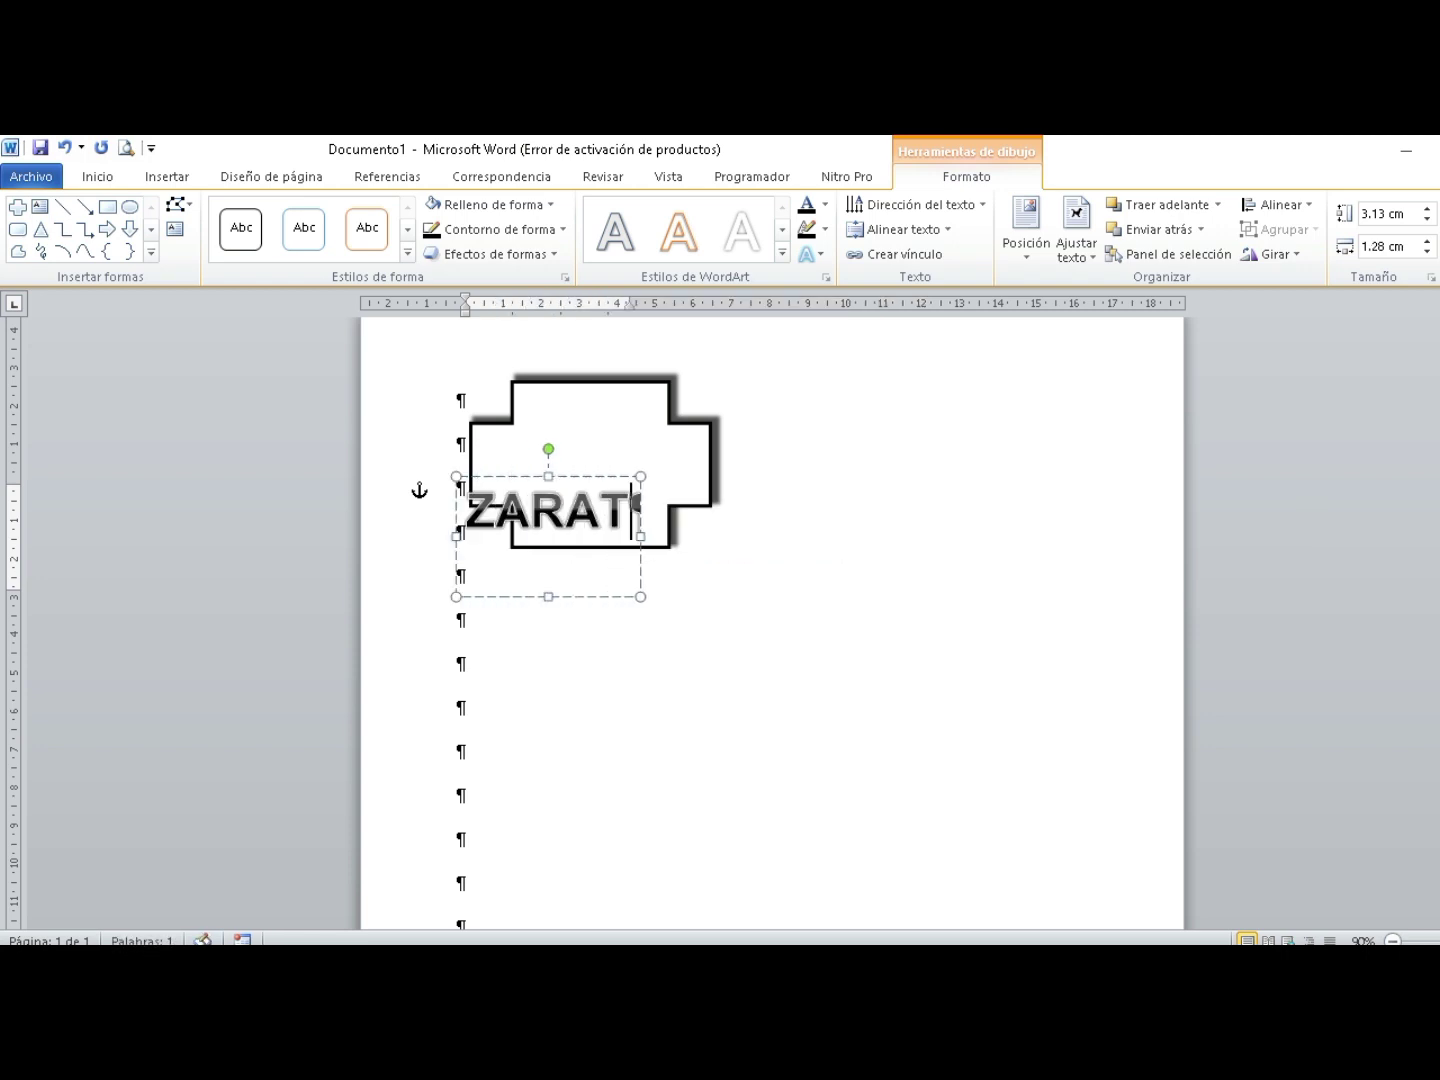
type("UR")
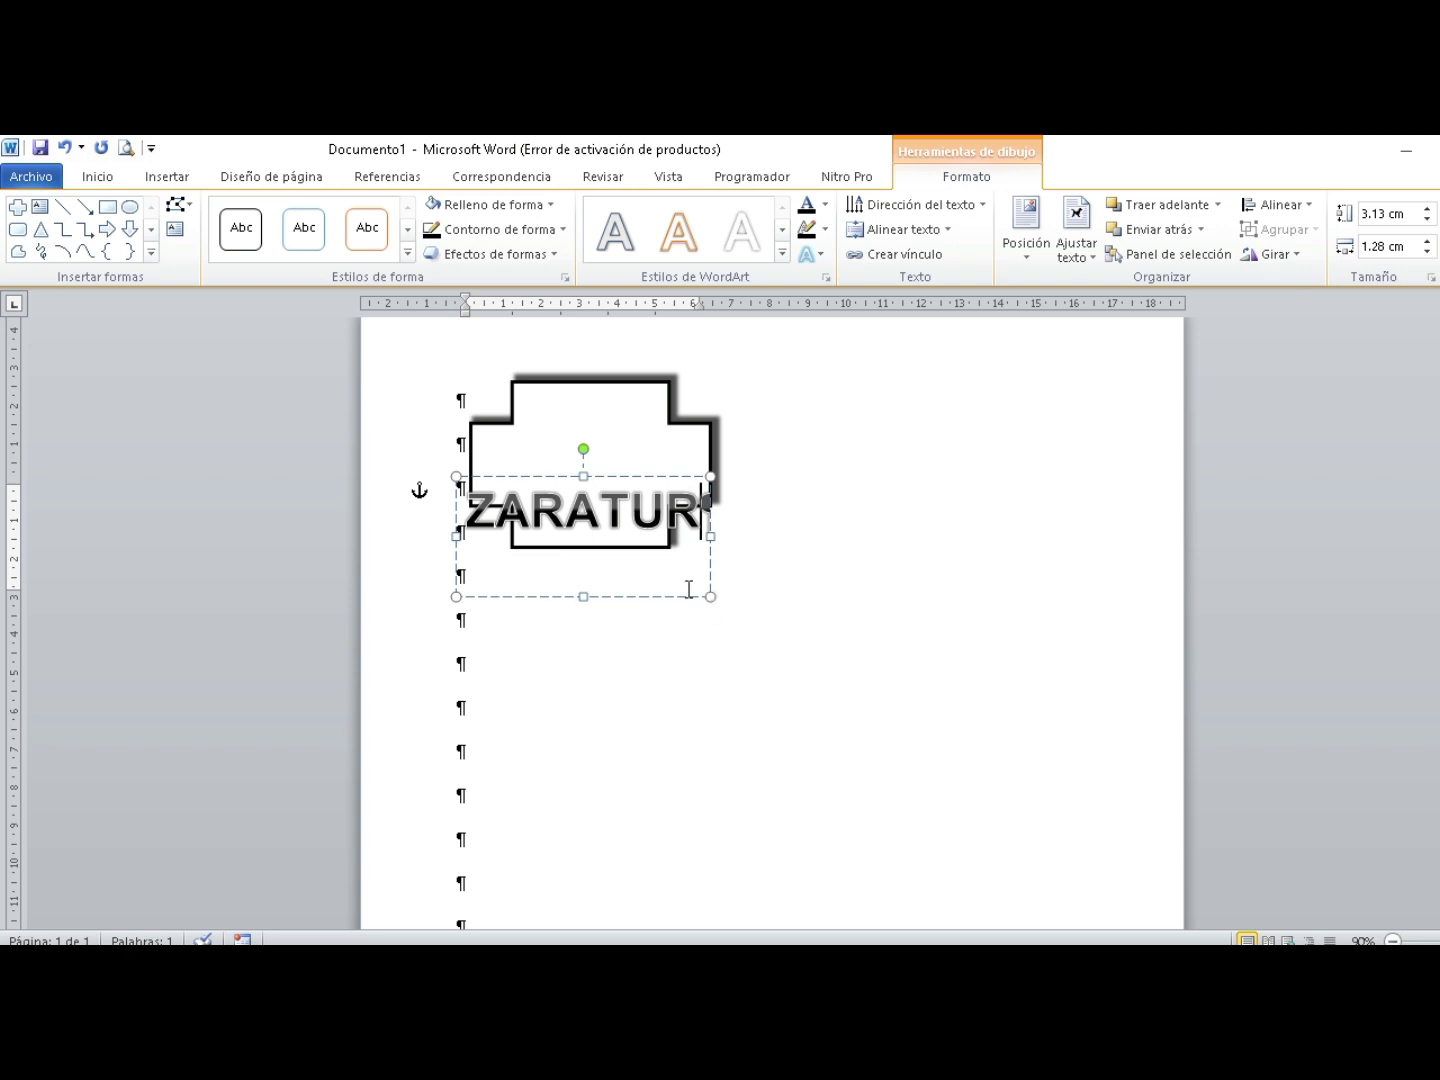
left_click_drag(684, 595, 787, 692)
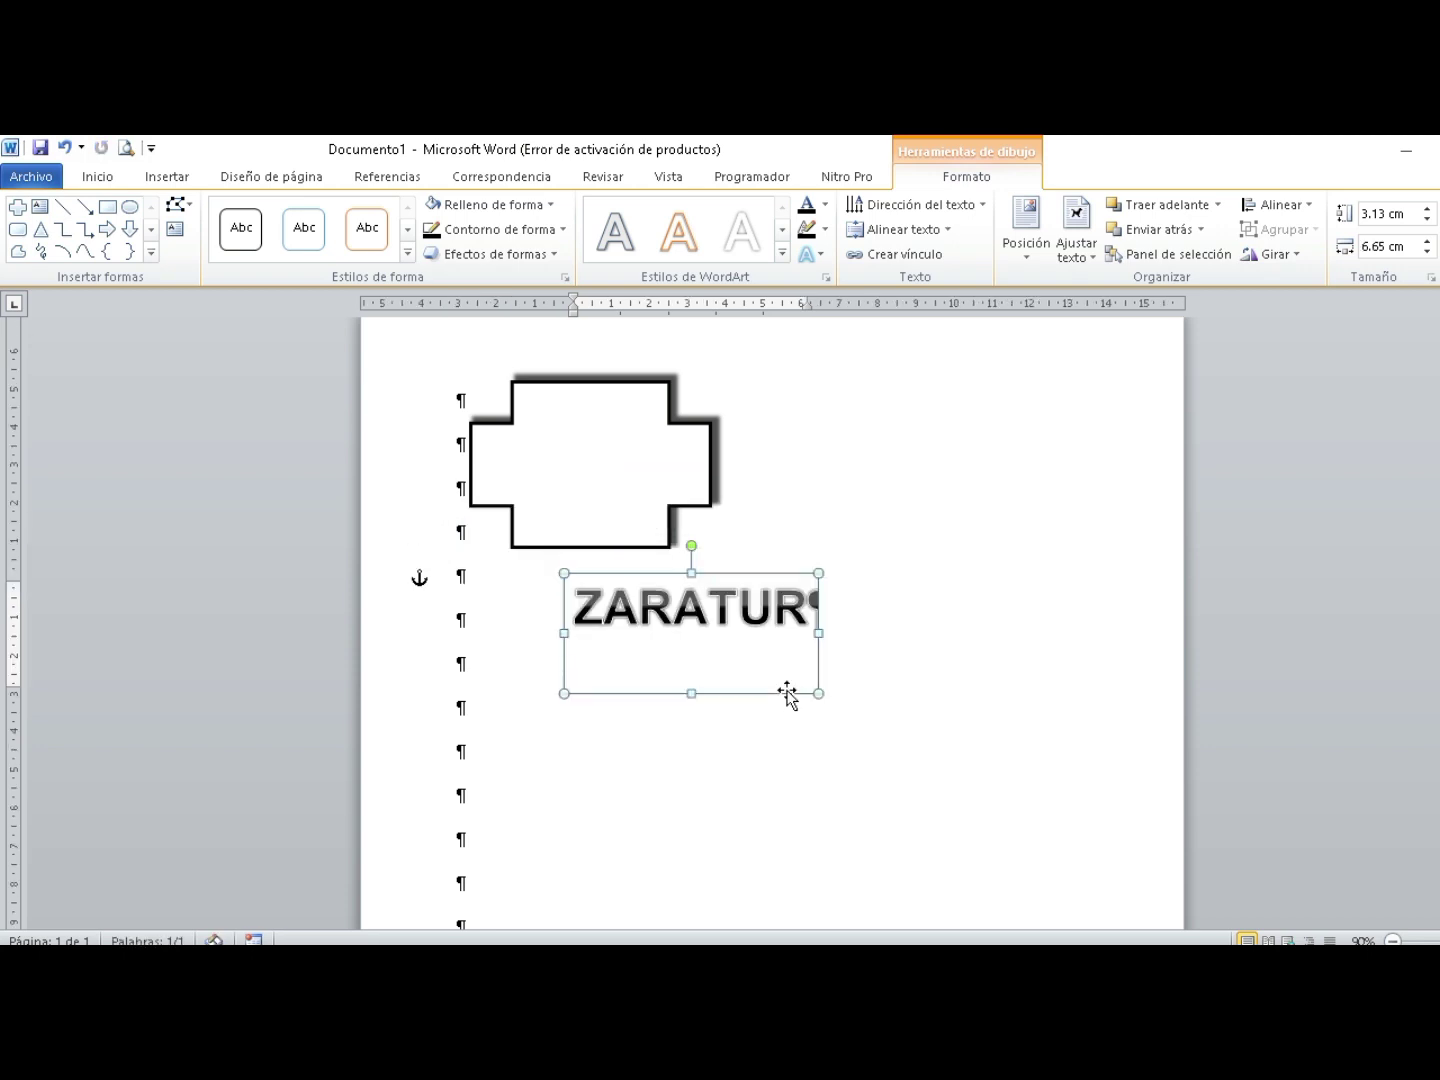
Set the font size of the "ZARATUR" WordArt to 14.
left_click(97, 178)
left_click(308, 222)
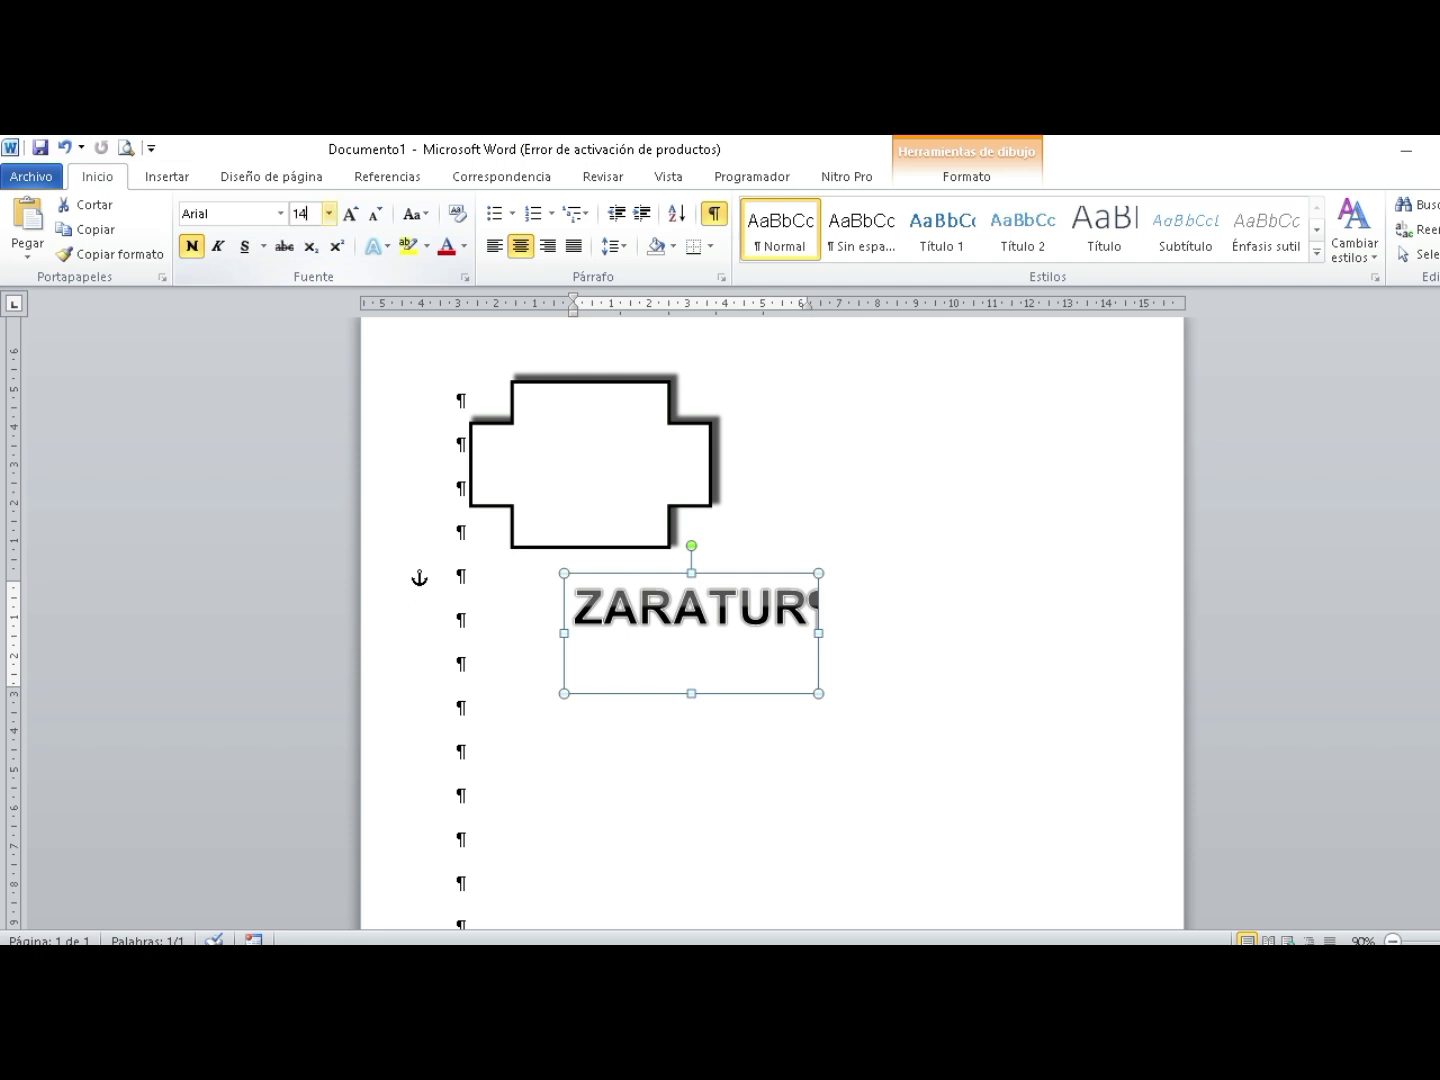
key("Return")
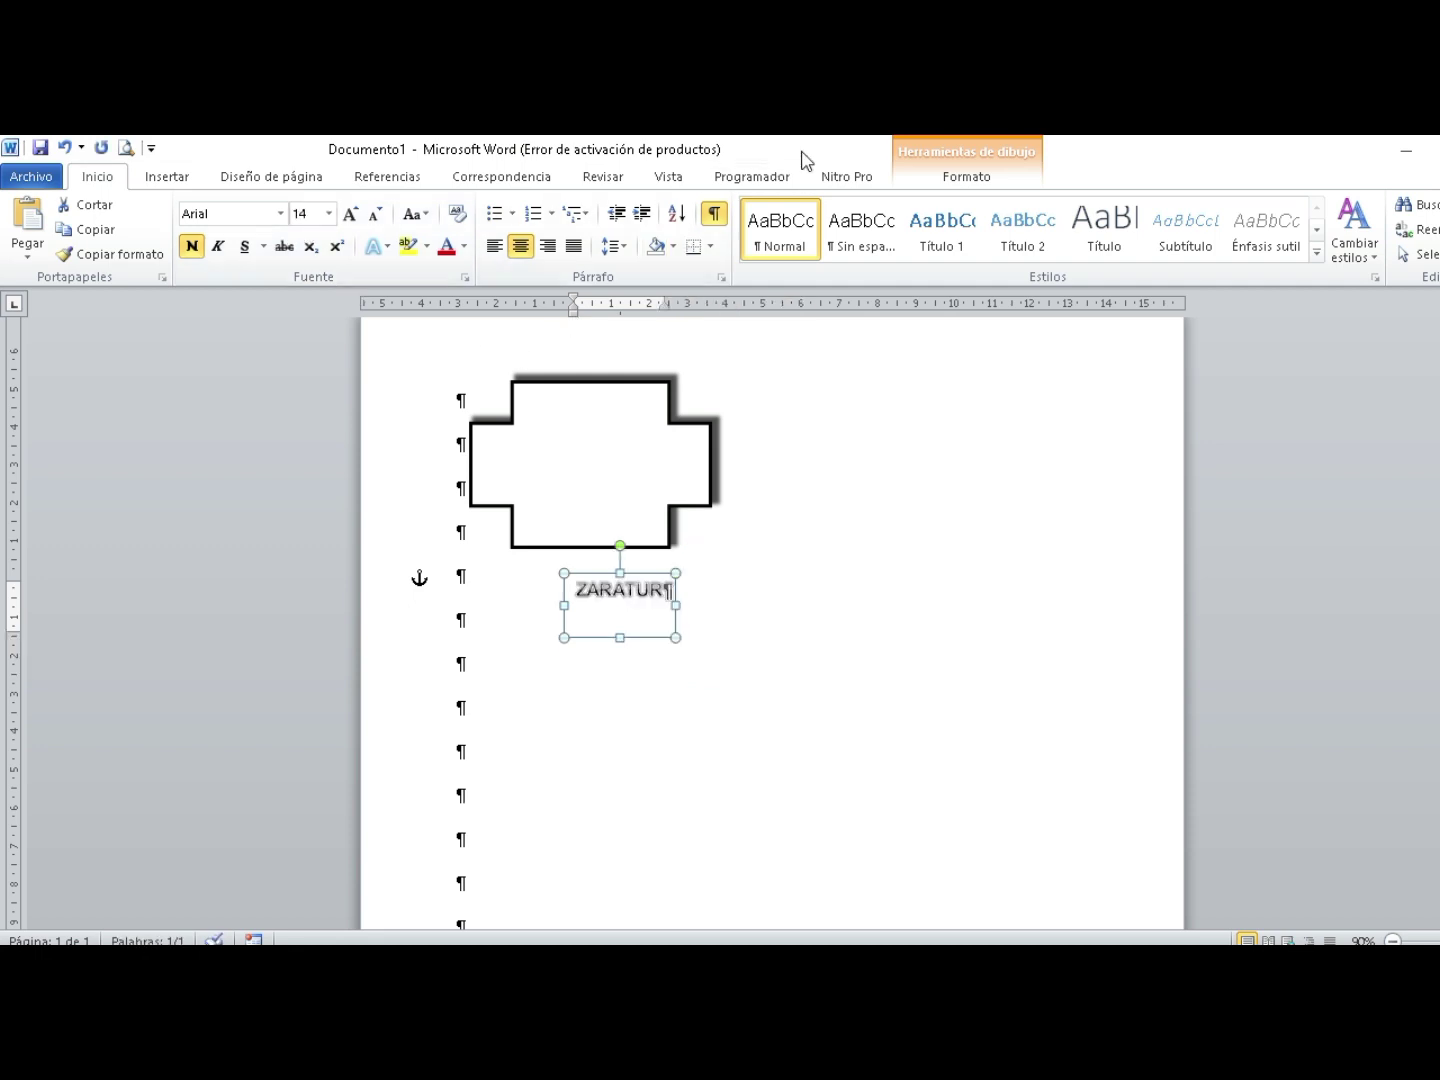
Apply the upward arch follow-path transform to the "ZARATUR" WordArt and move it into the upper part of the cross.
left_click(955, 178)
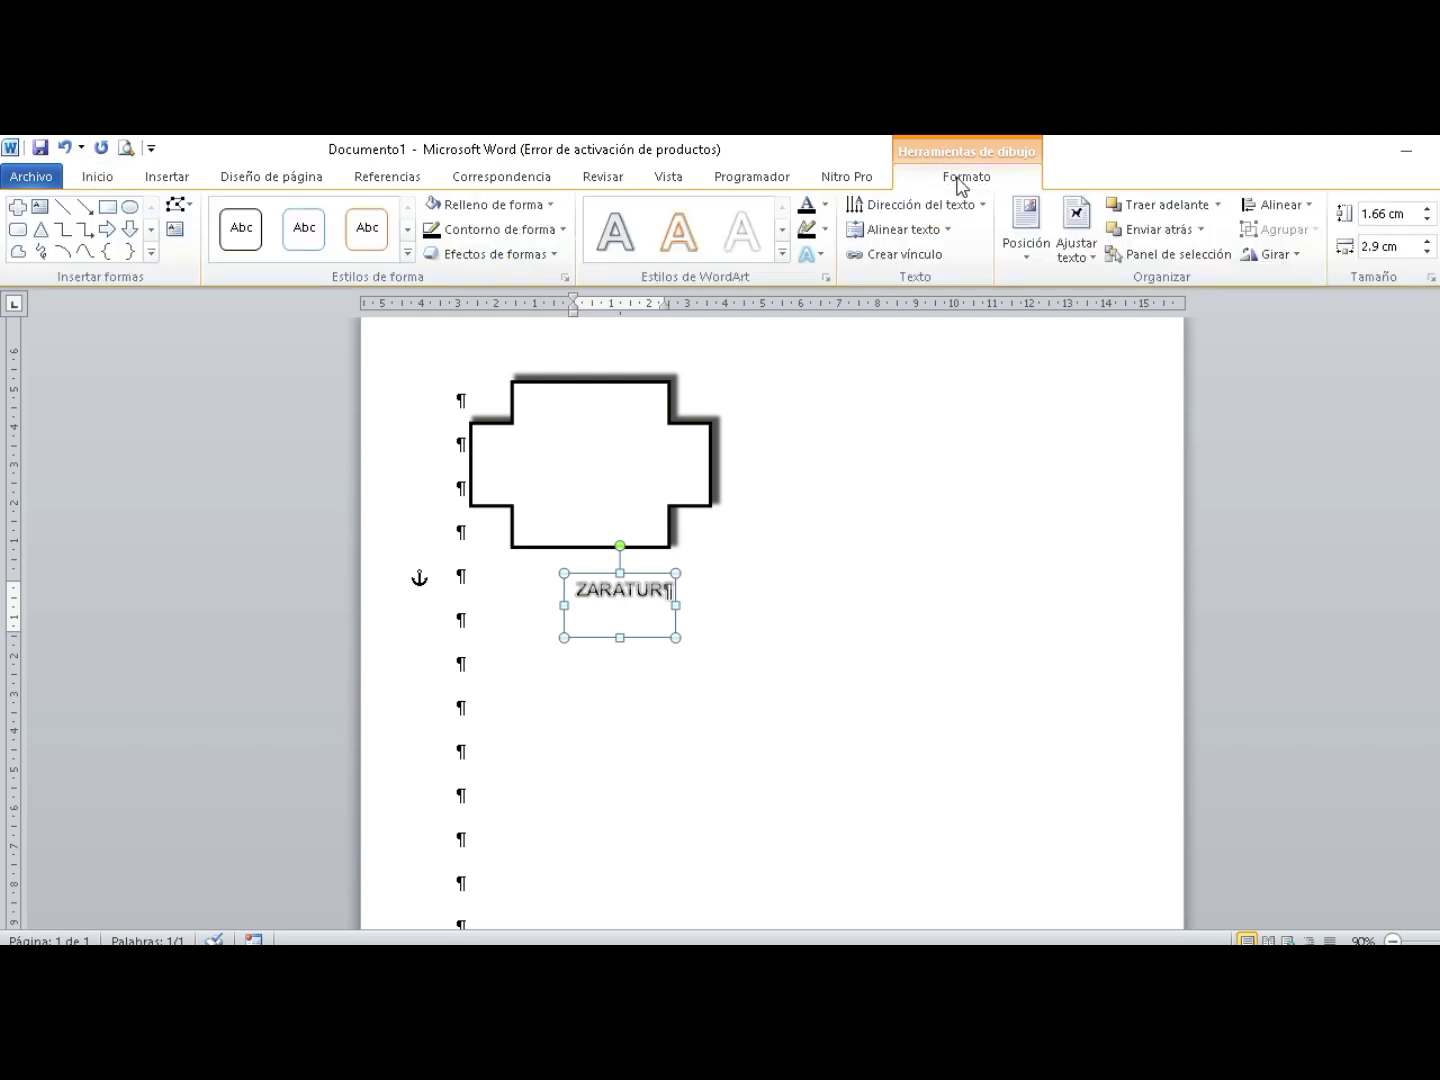
left_click(810, 254)
mouse_move(877, 556)
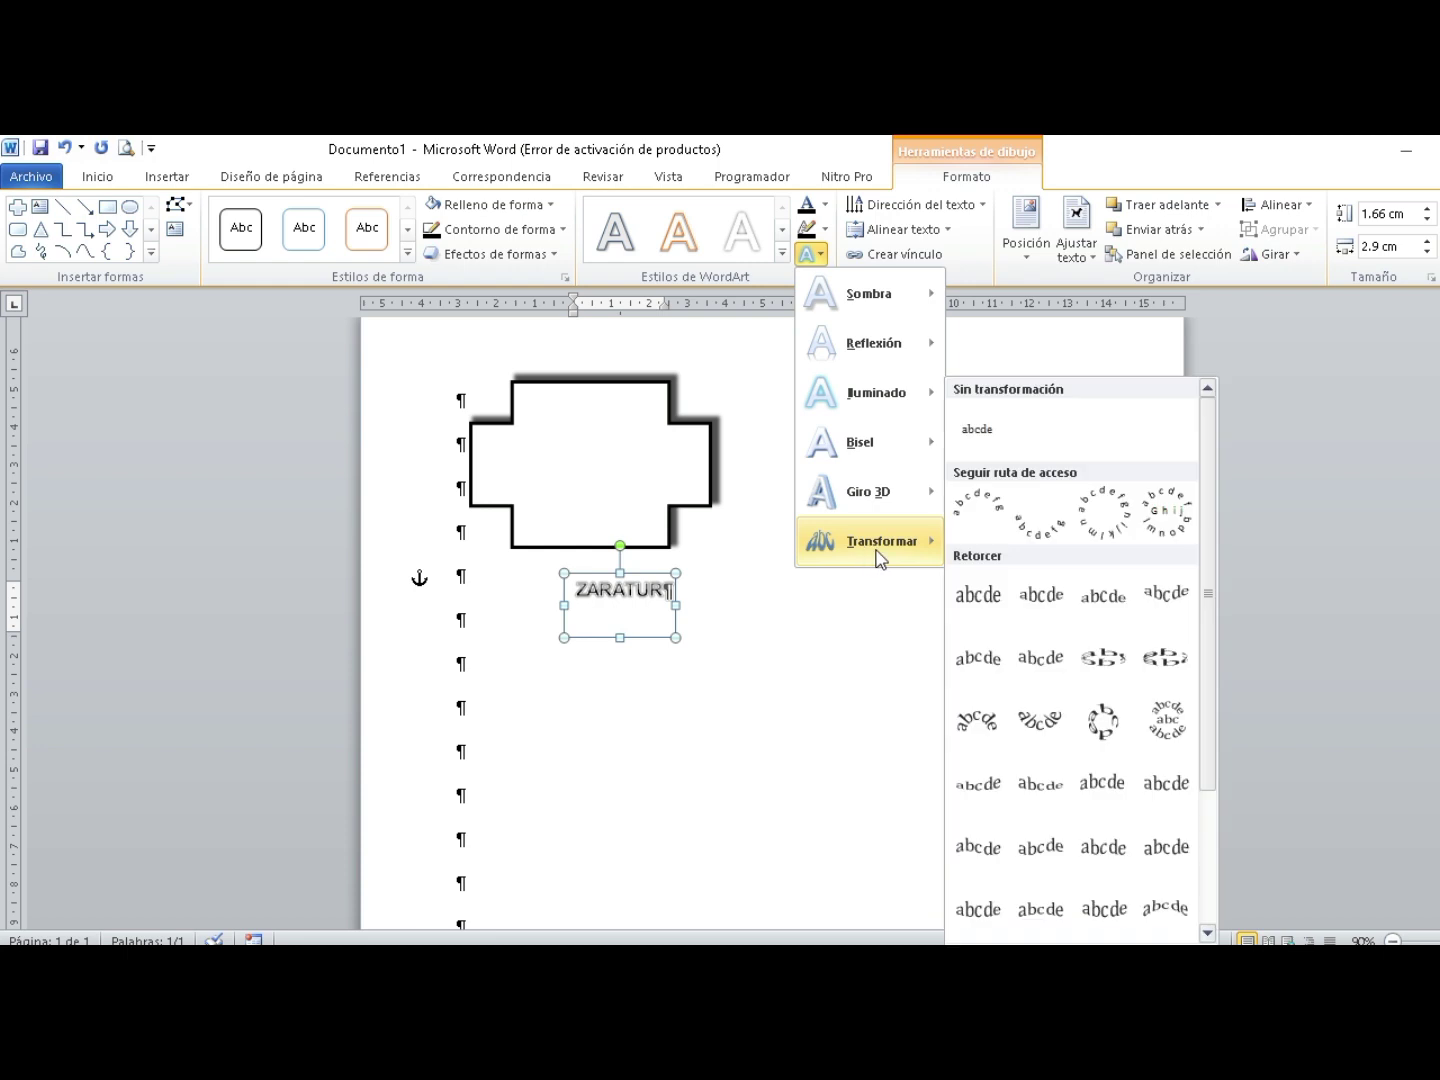
left_click(977, 512)
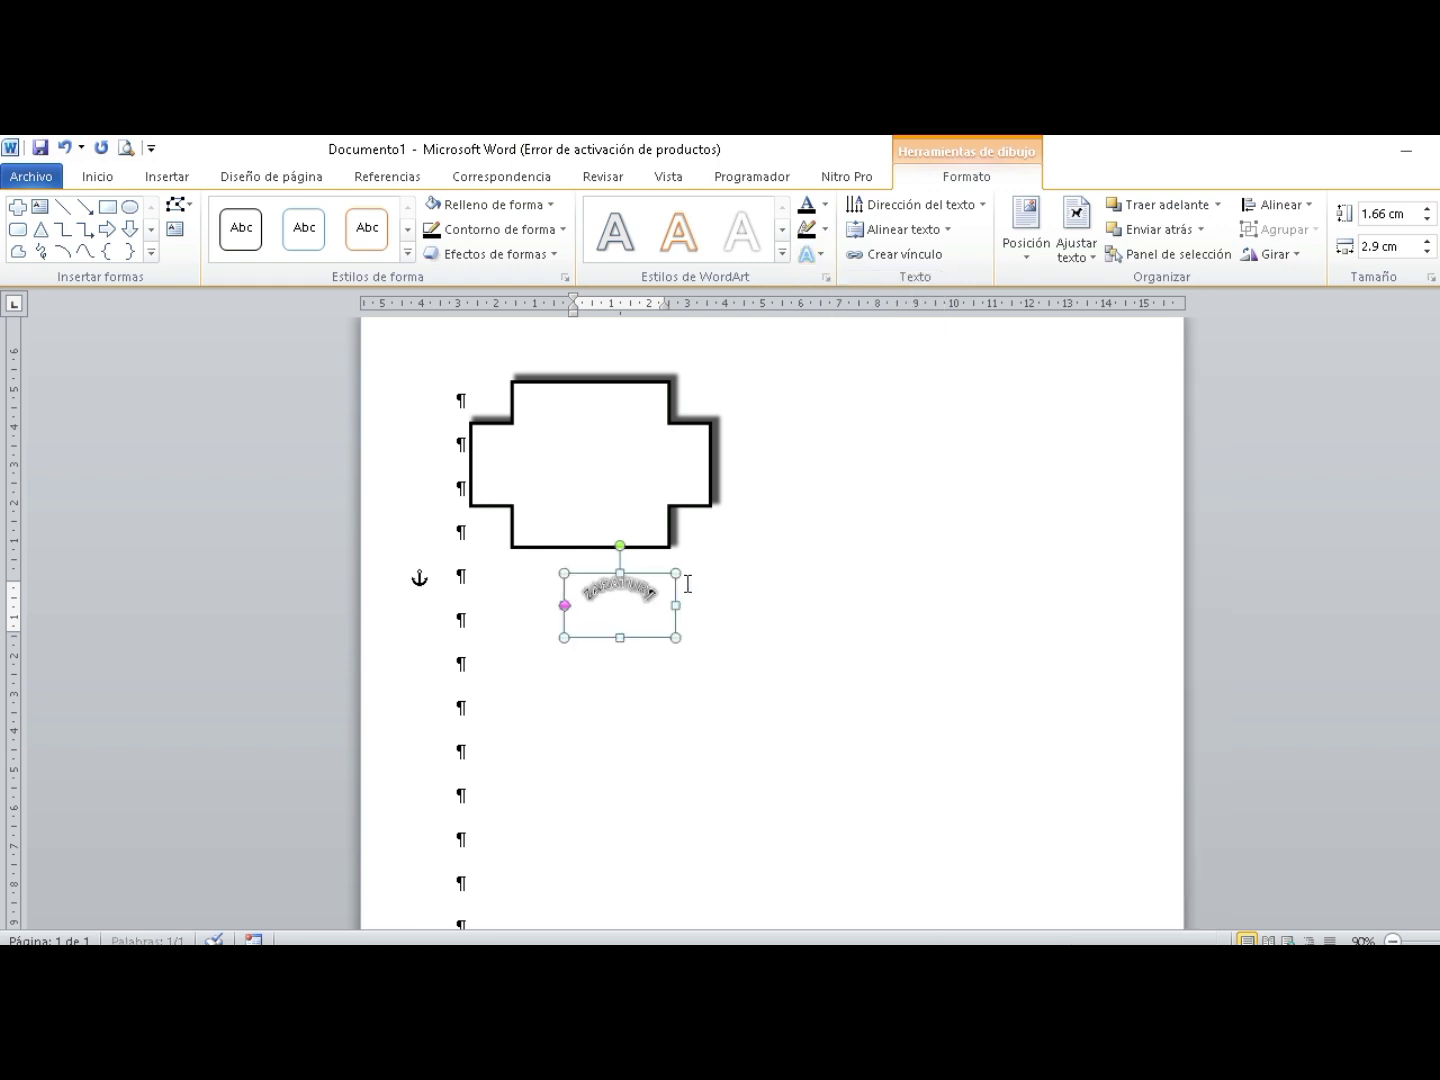
left_click_drag(640, 571, 612, 395)
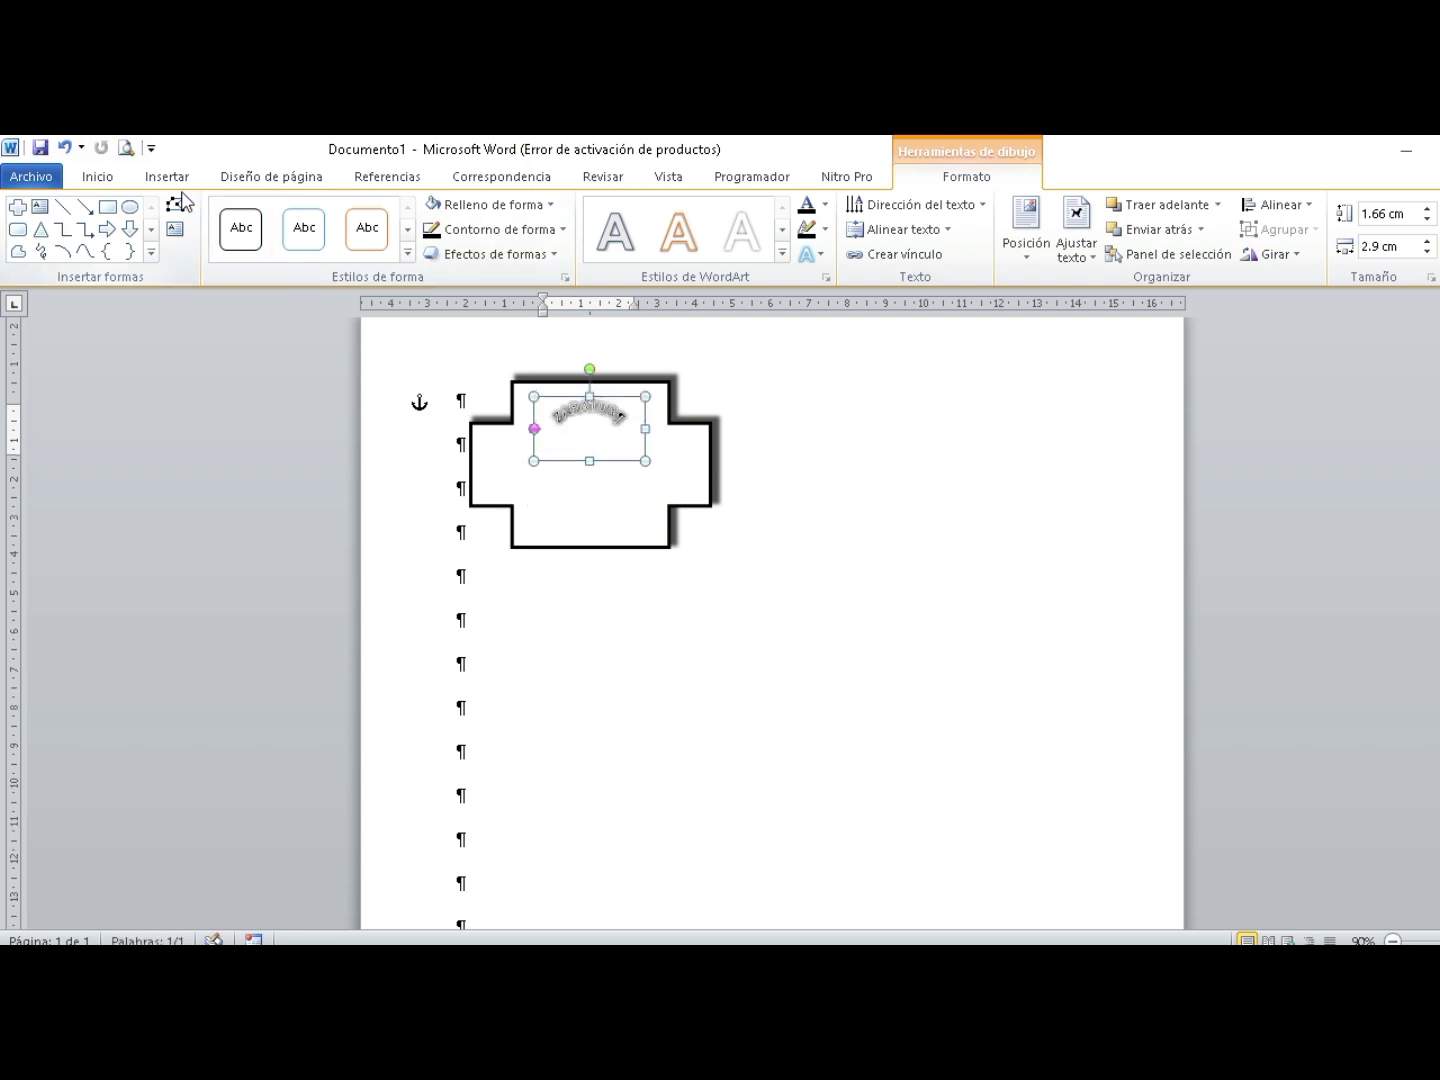
Increase the "ZARATUR" WordArt's font size to 20 and shift it slightly left to centre it in the cross.
left_click(100, 178)
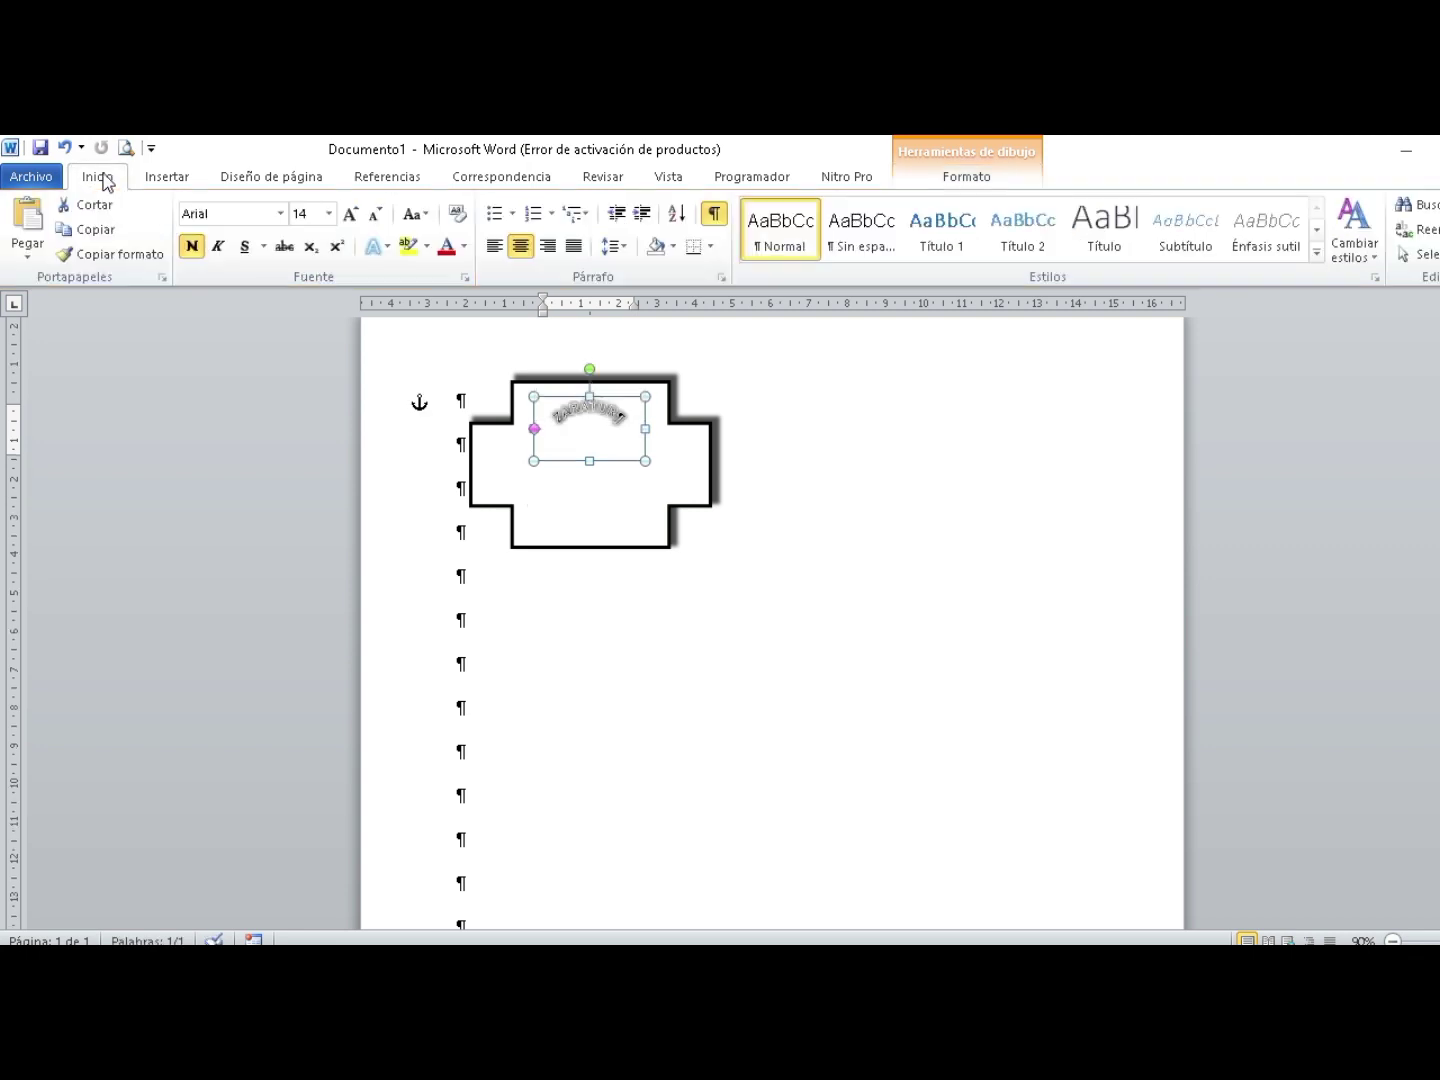
left_click(352, 215)
left_click(352, 215)
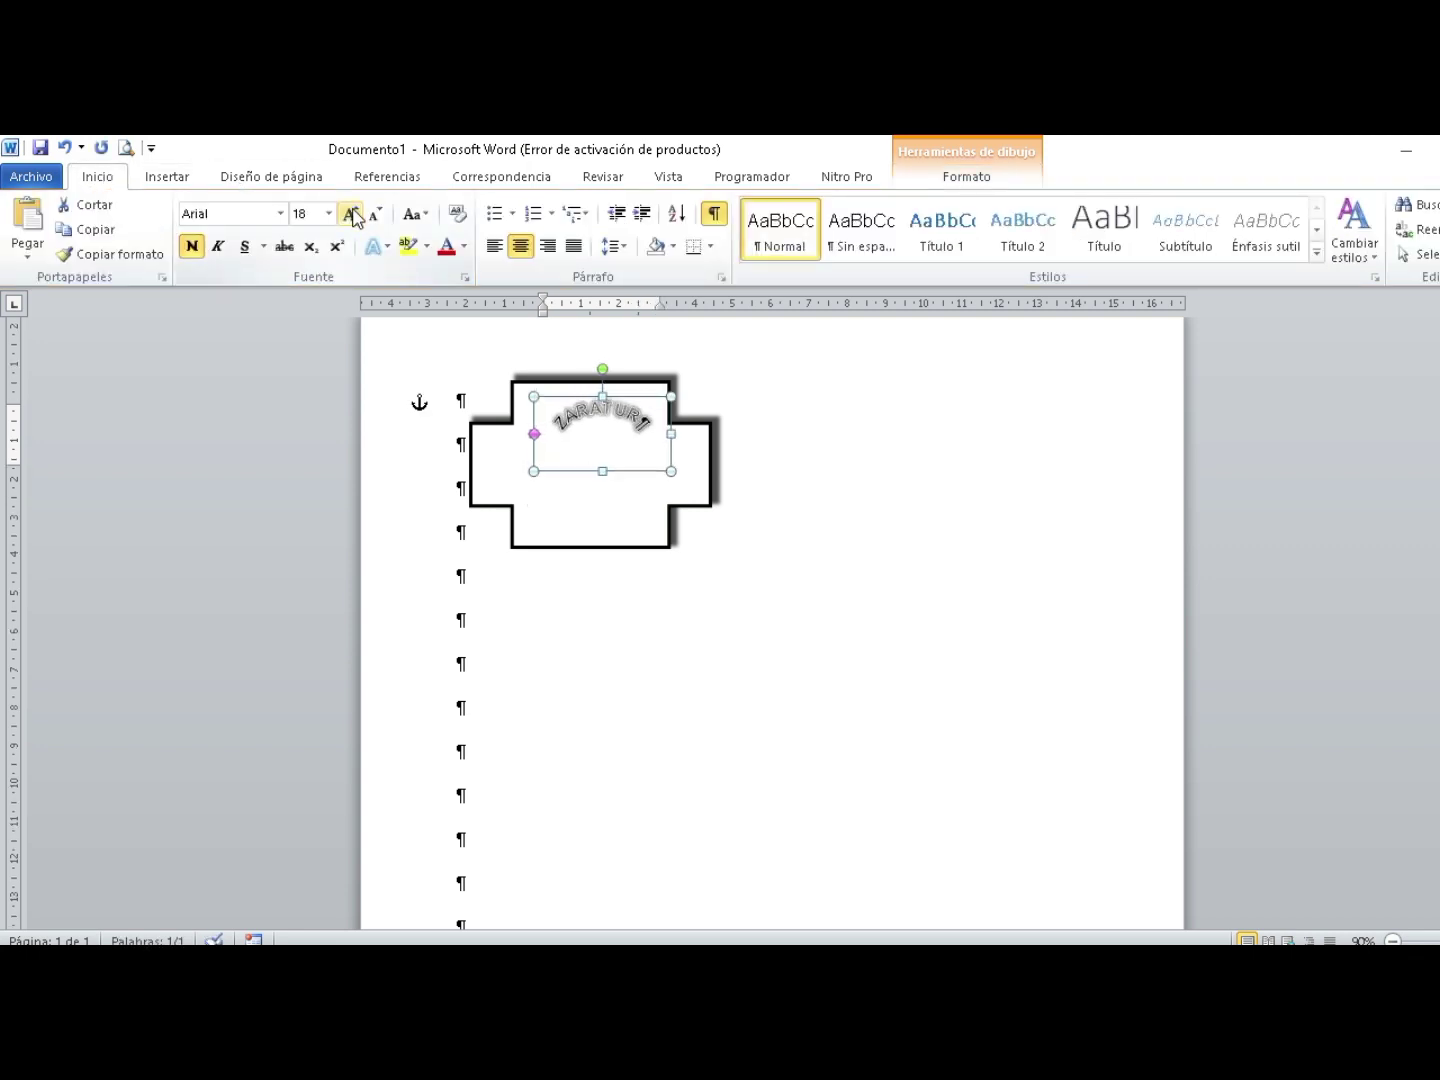
left_click(352, 215)
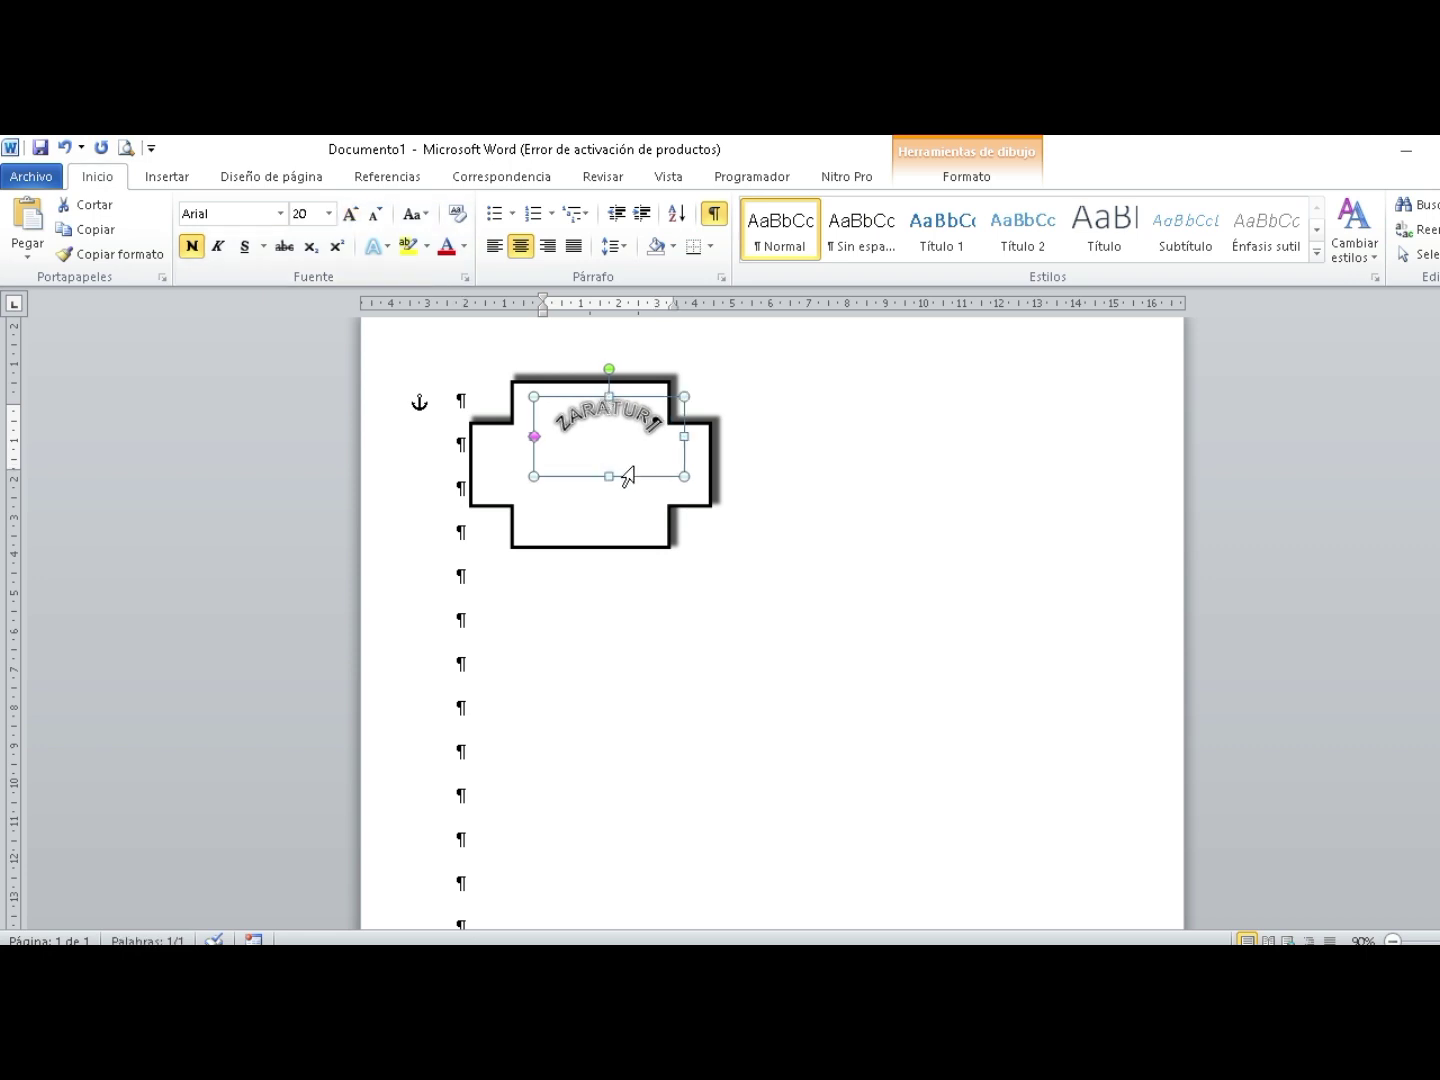
left_click_drag(635, 473, 619, 474)
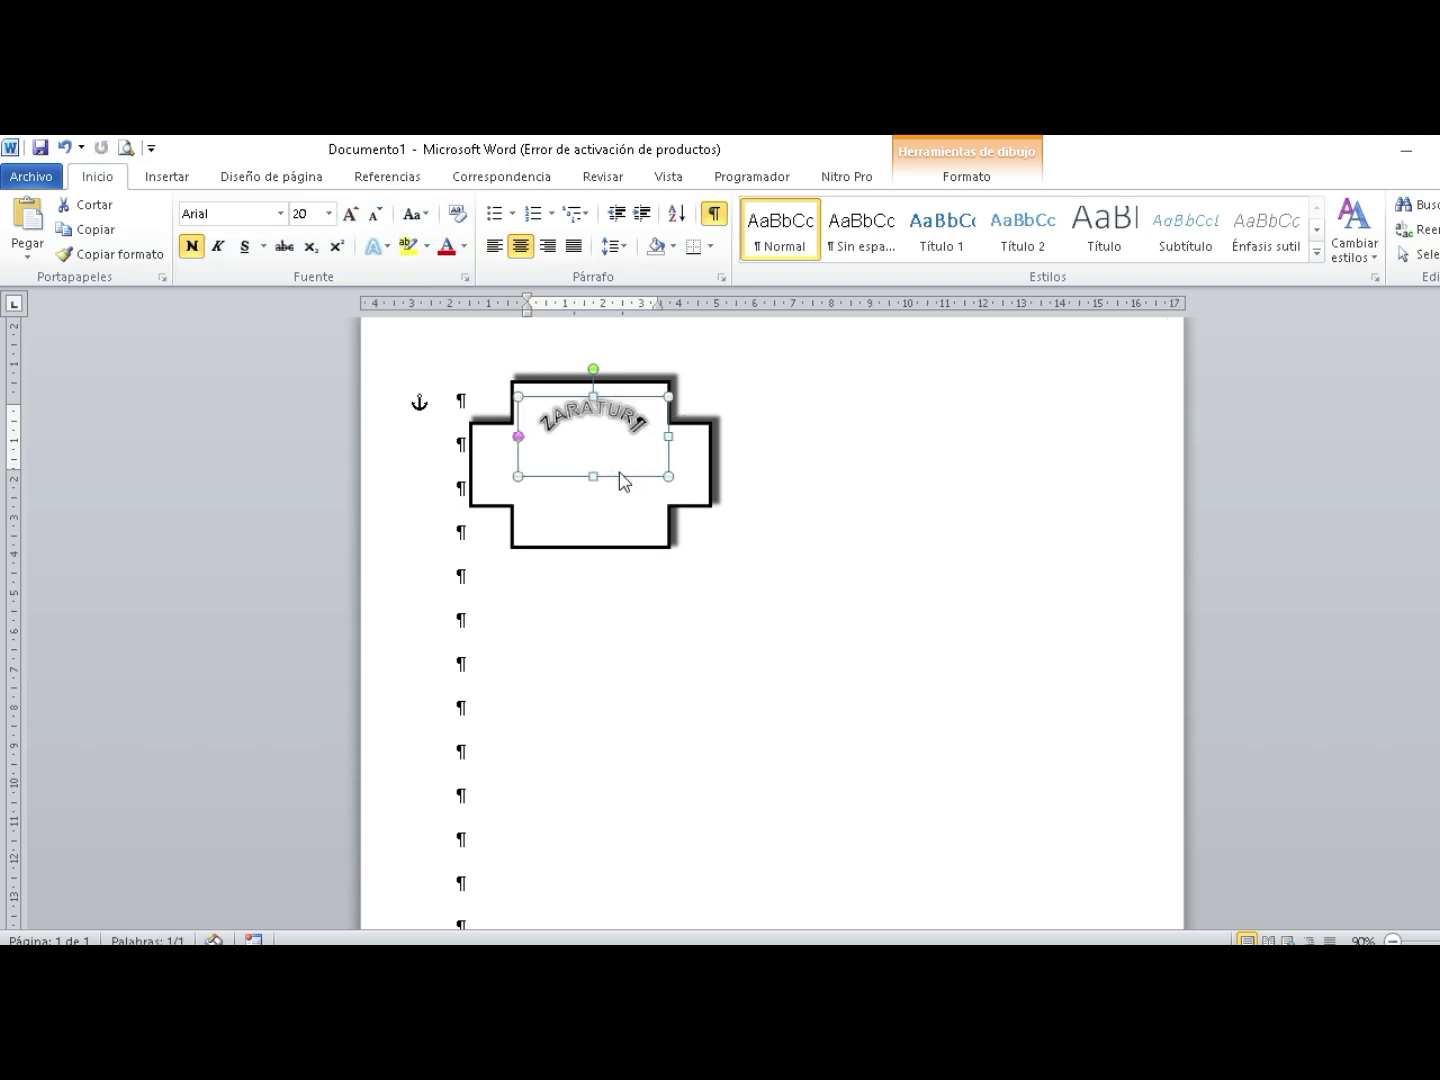
Hide the formatting marks, then enlarge the "ZARATUR" WordArt to font size 22 and re-centre it within the cross.
left_click(716, 216)
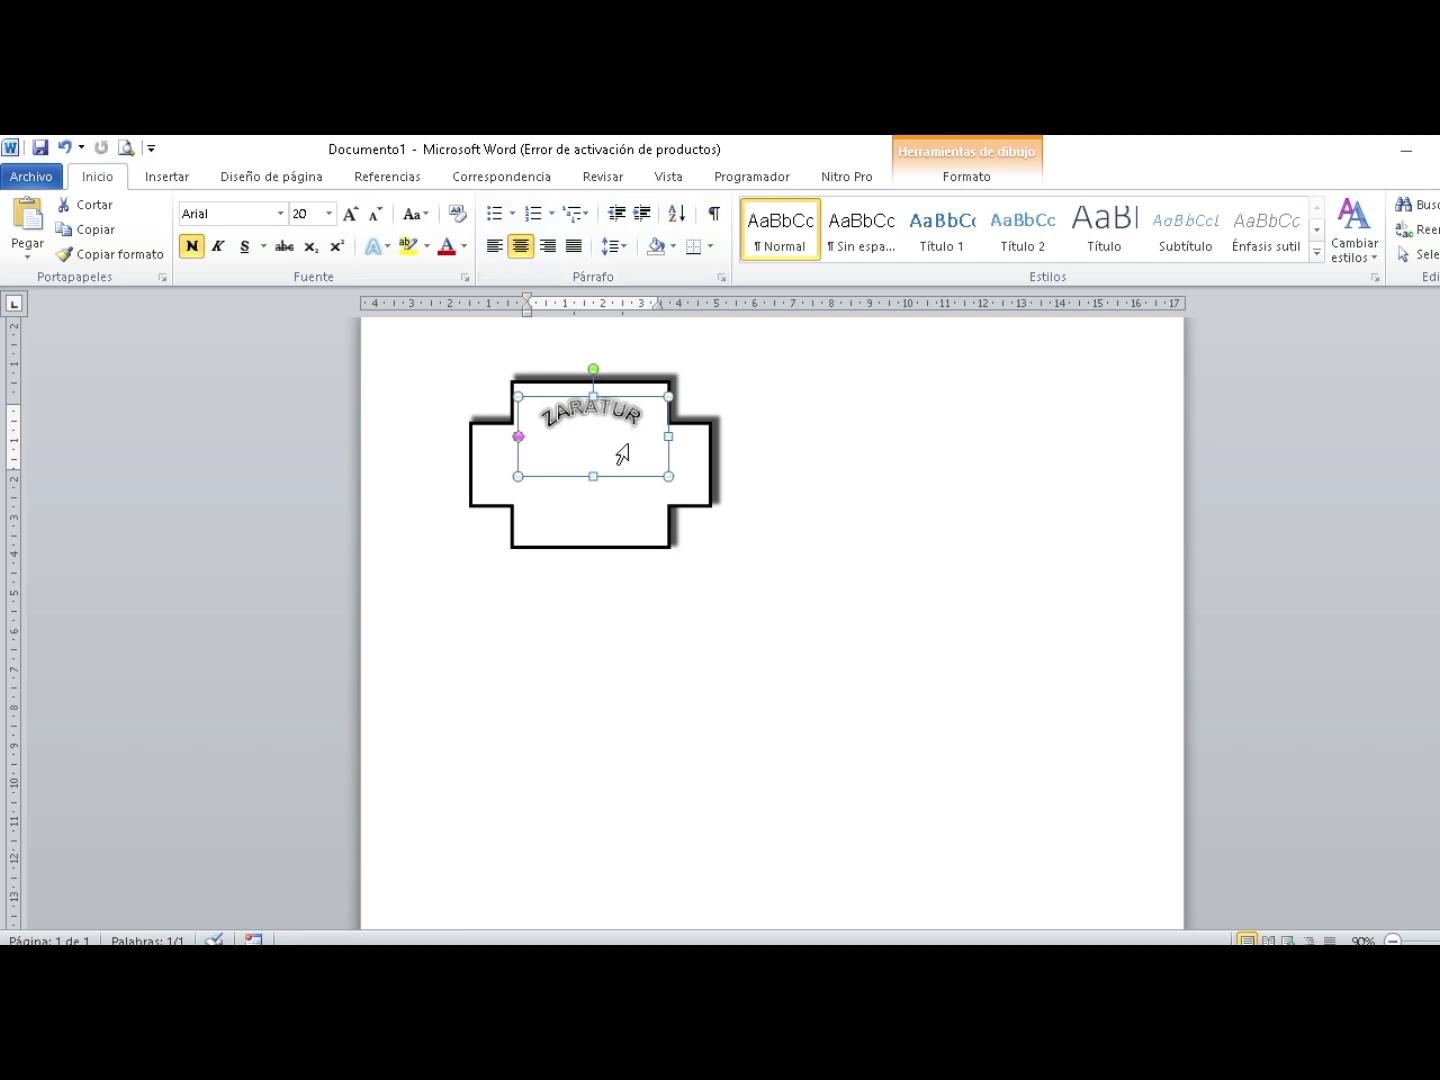
left_click(352, 215)
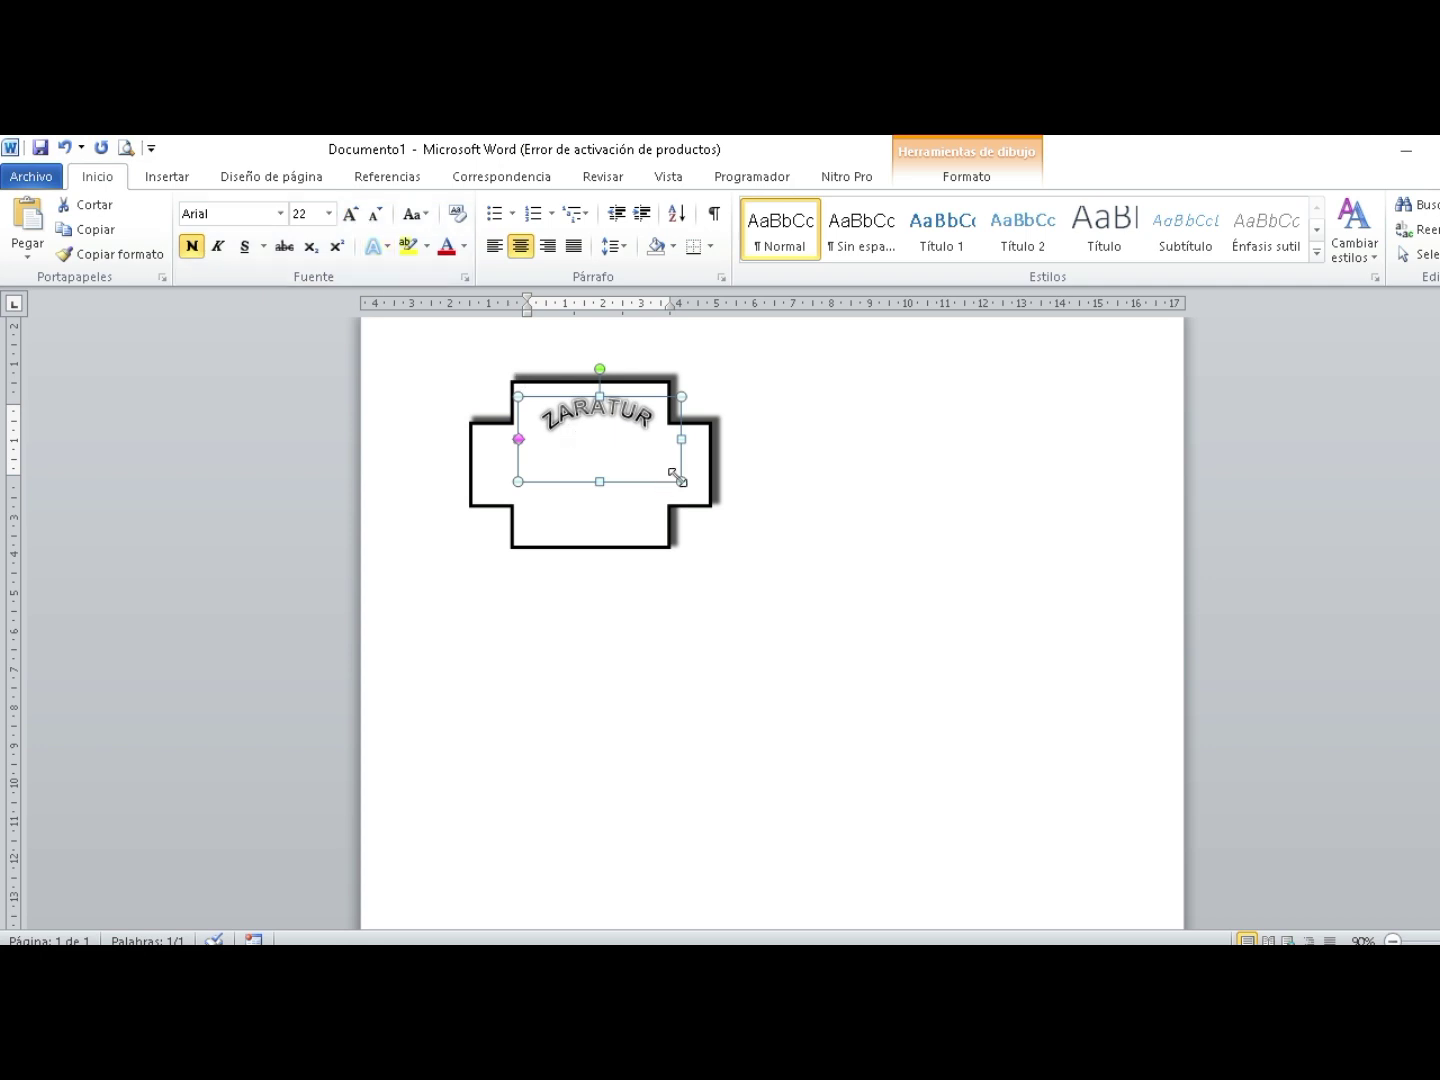
left_click_drag(676, 471, 668, 471)
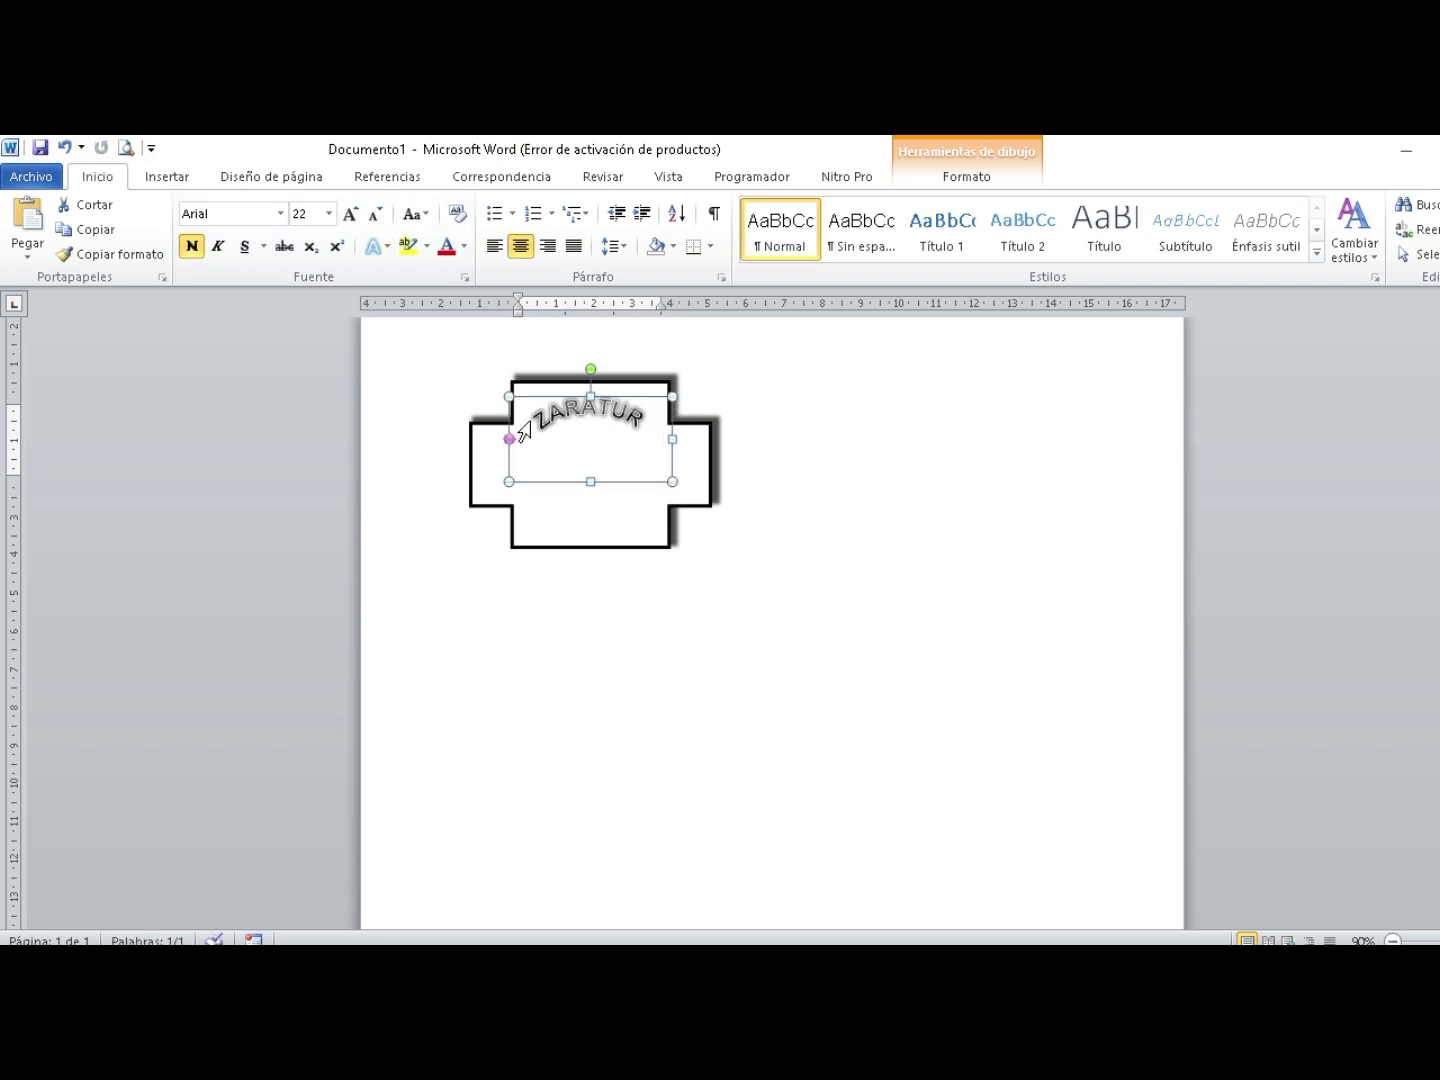
Draw a triangle about 2.81 cm wide and 0.71 cm high beneath "ZARATUR" and fill it with dark orange.
left_click(172, 180)
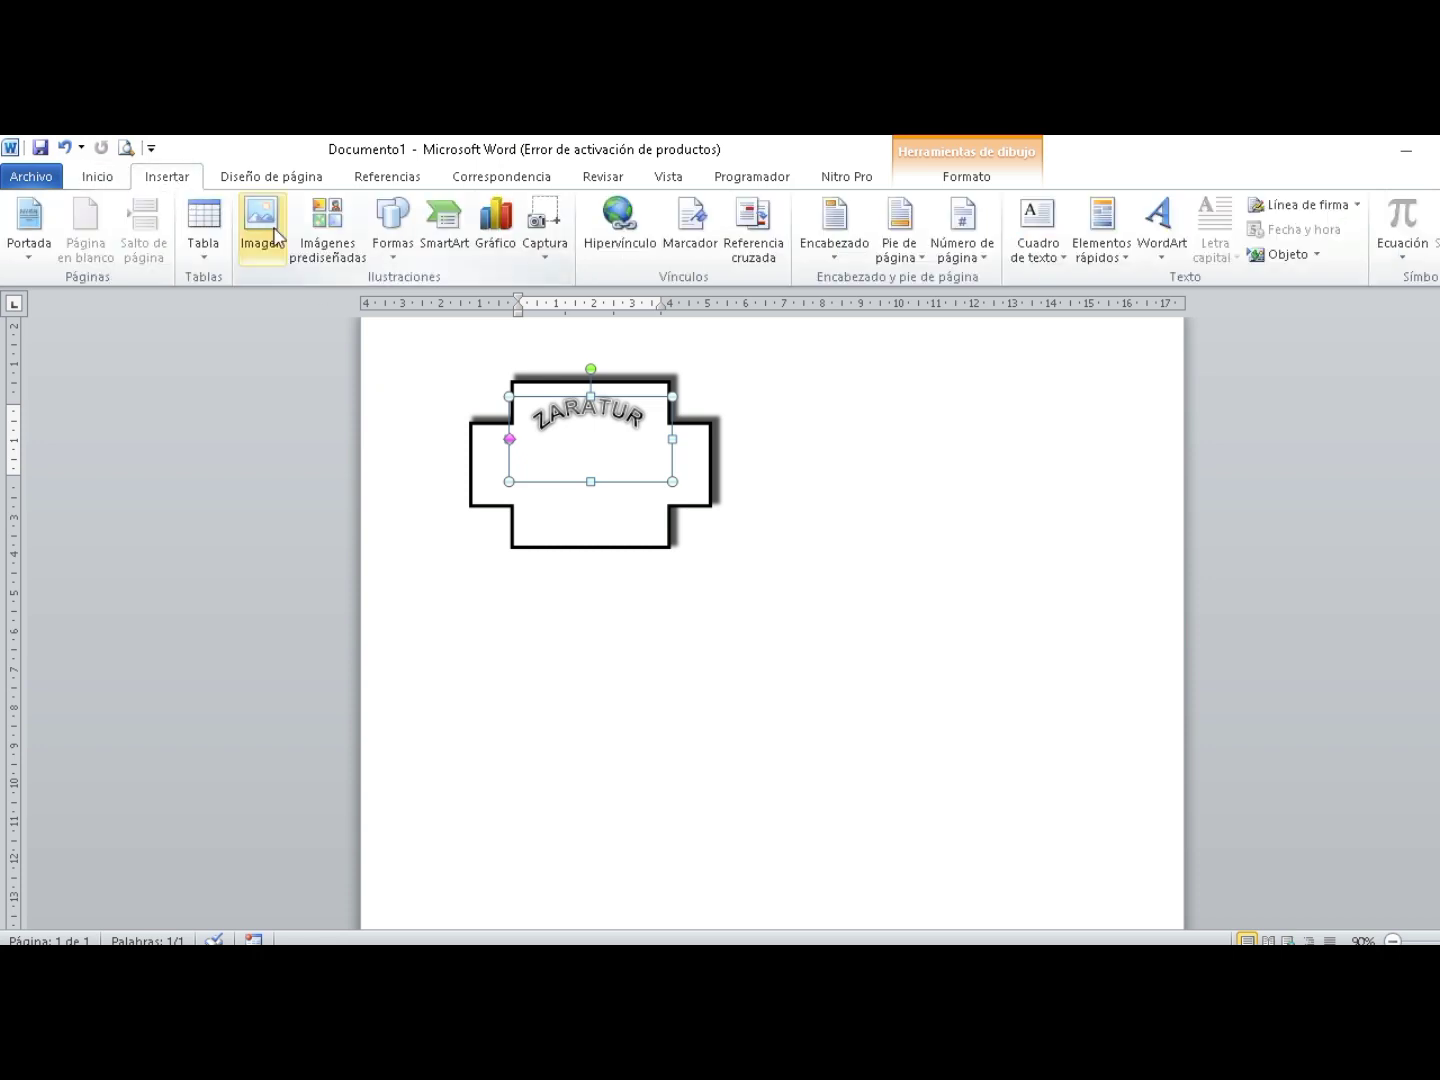
left_click(394, 262)
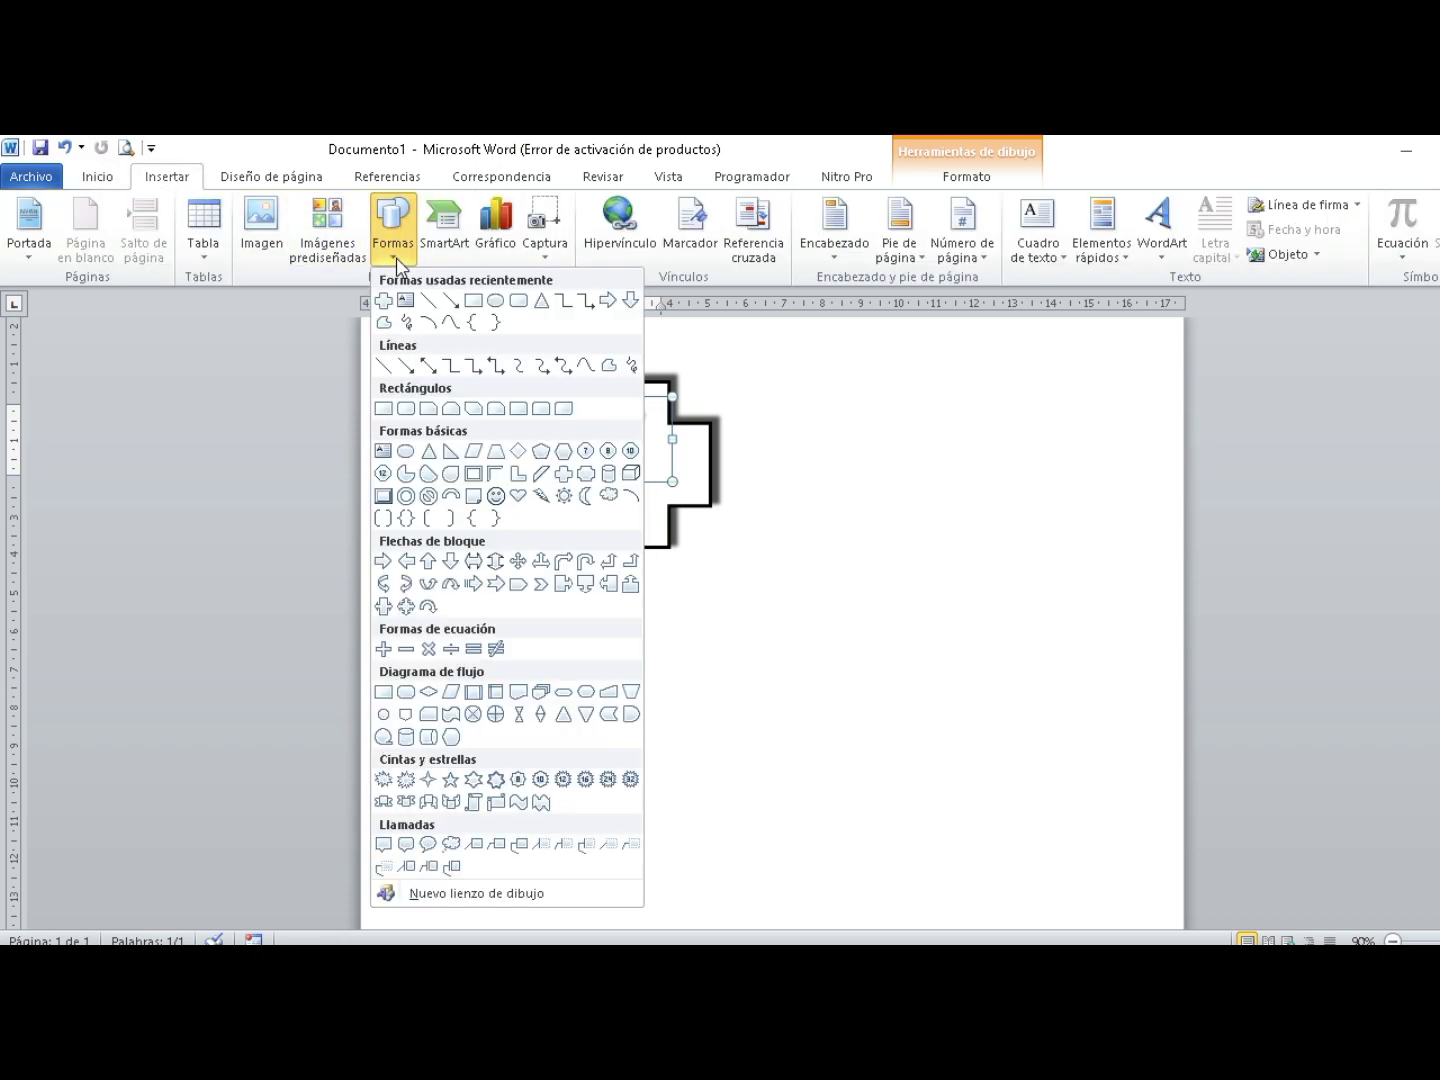
left_click(540, 302)
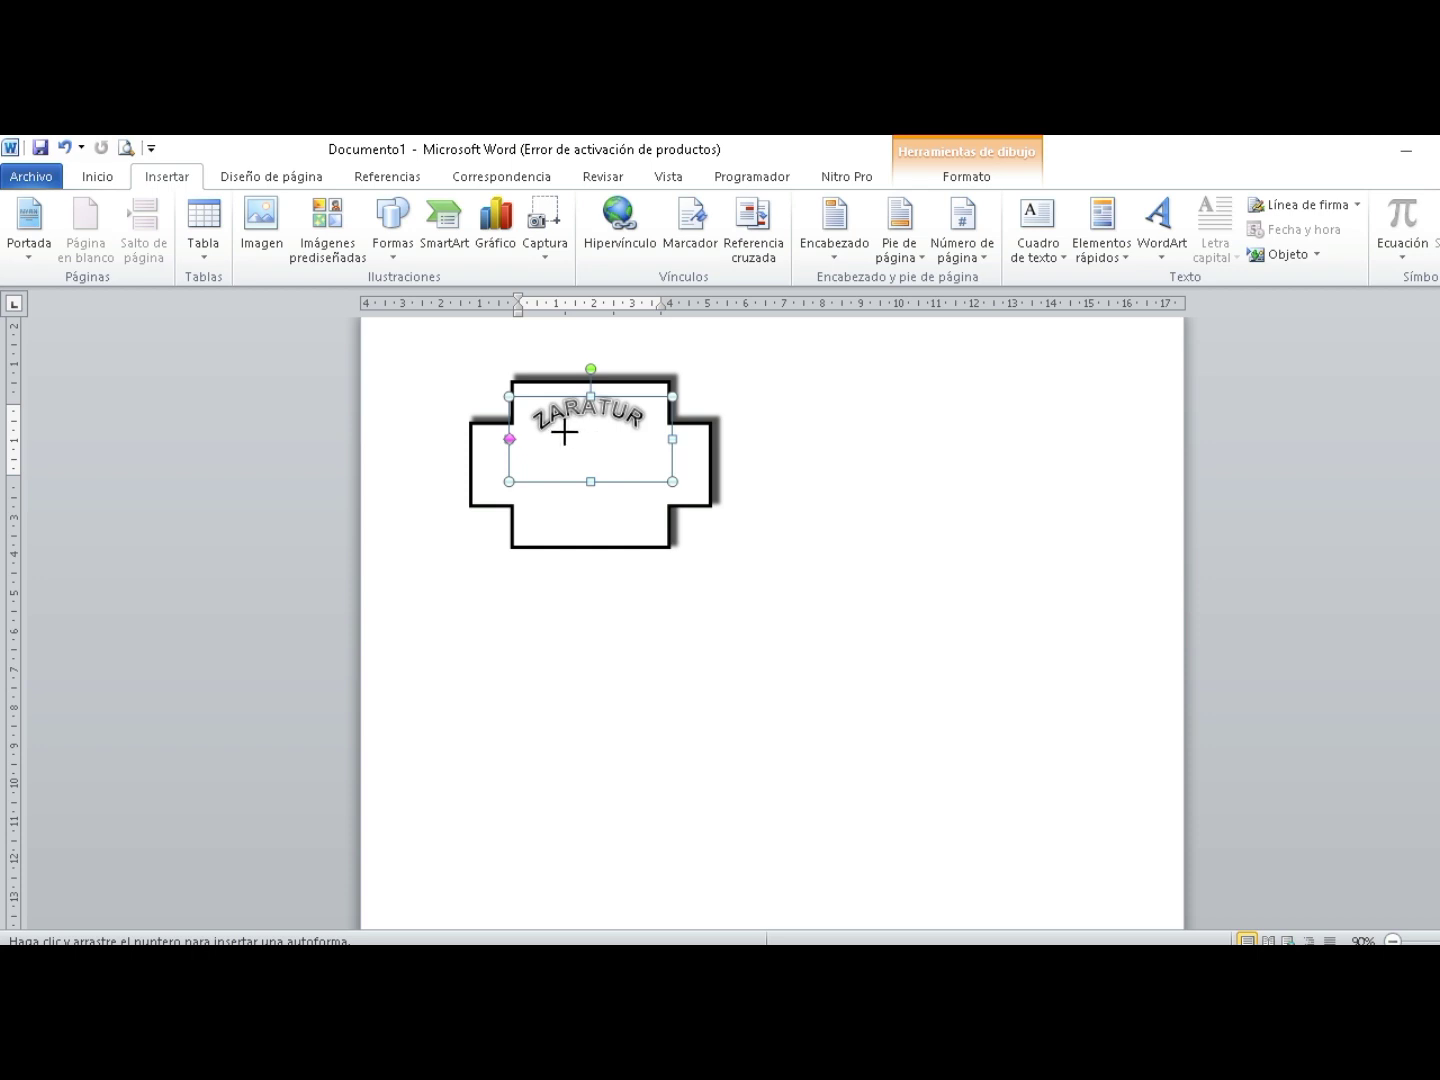
mouse_move(565, 432)
left_mouse_down()
mouse_move(656, 469)
mouse_move(673, 460)
mouse_move(615, 462)
left_mouse_up()
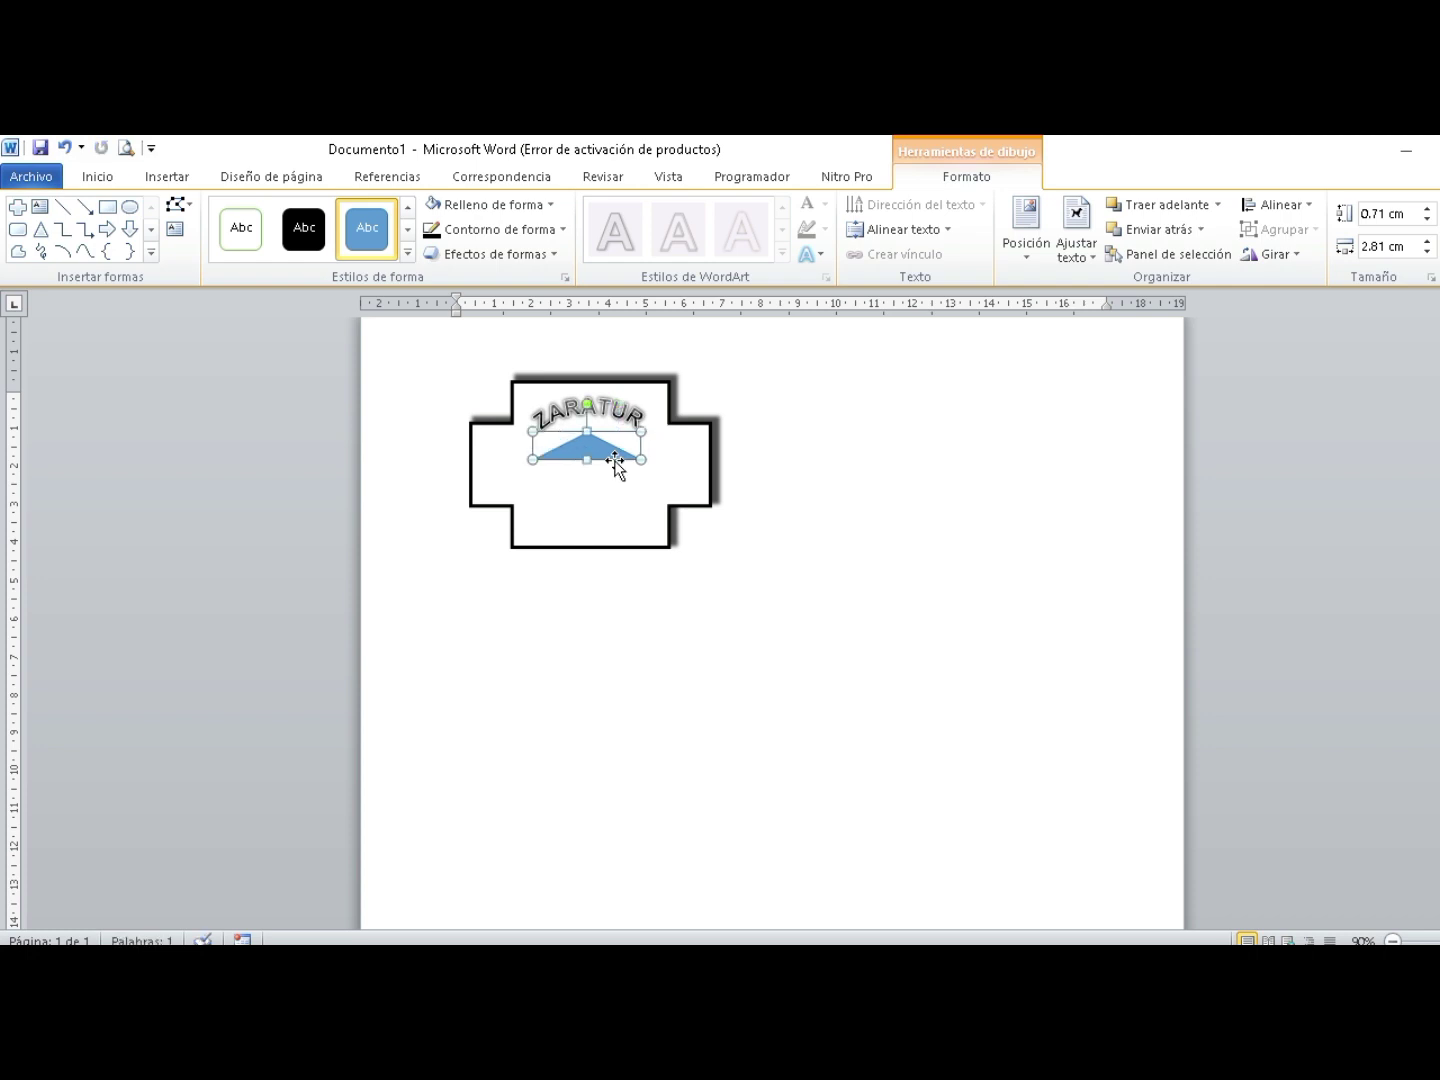
left_click(486, 206)
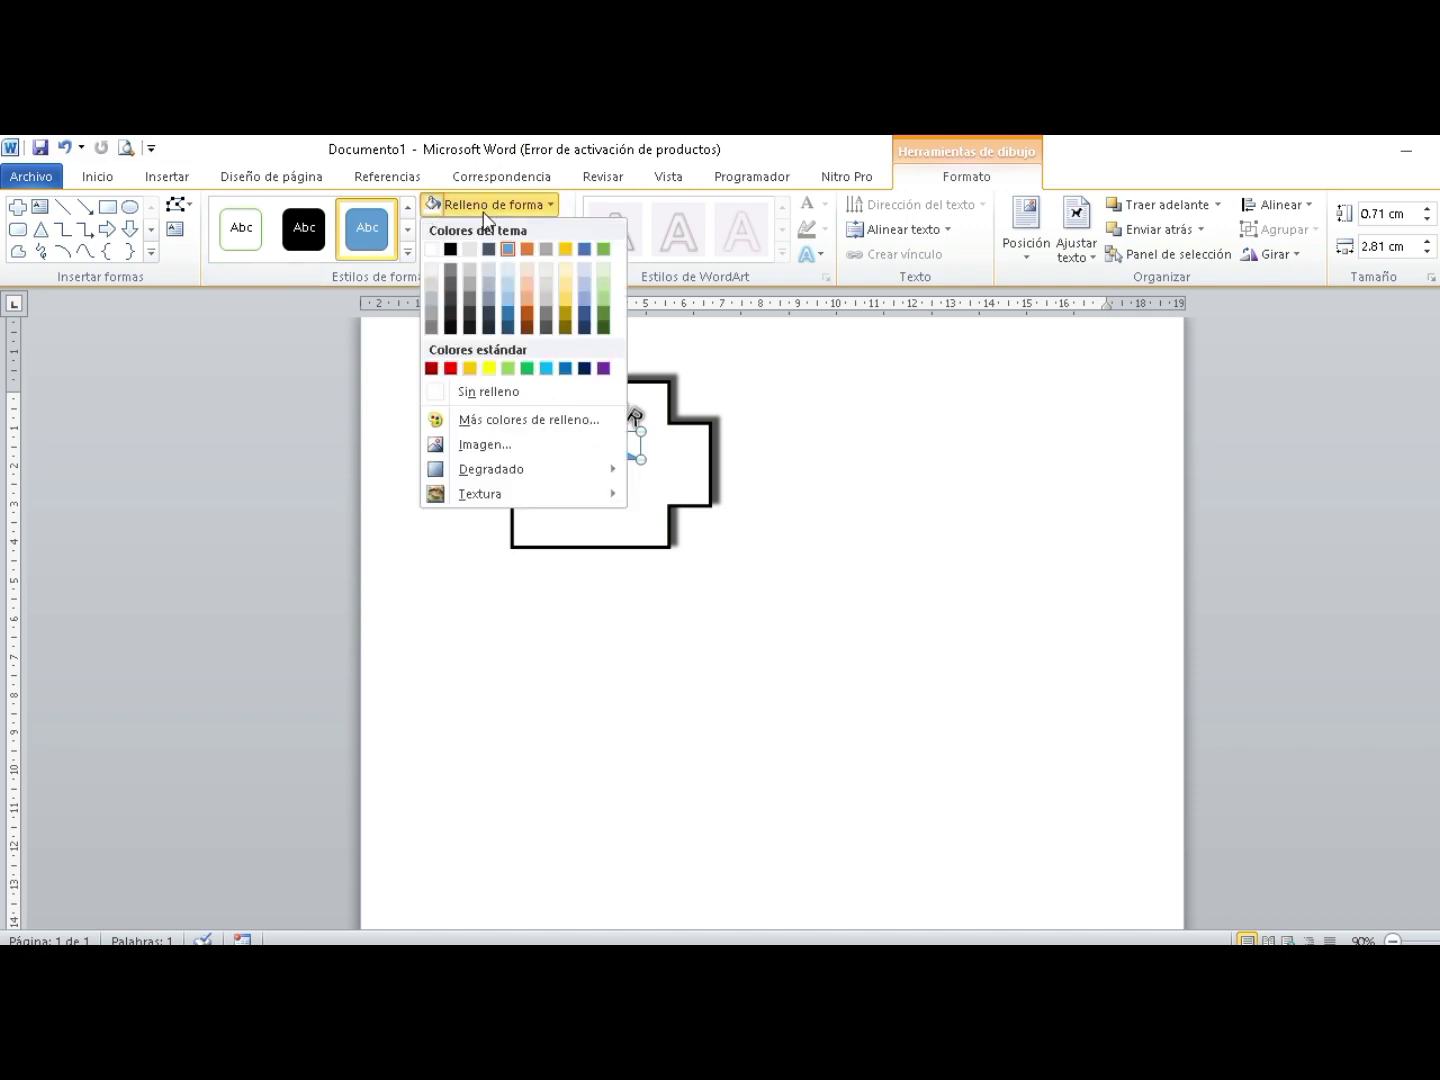
left_click(530, 313)
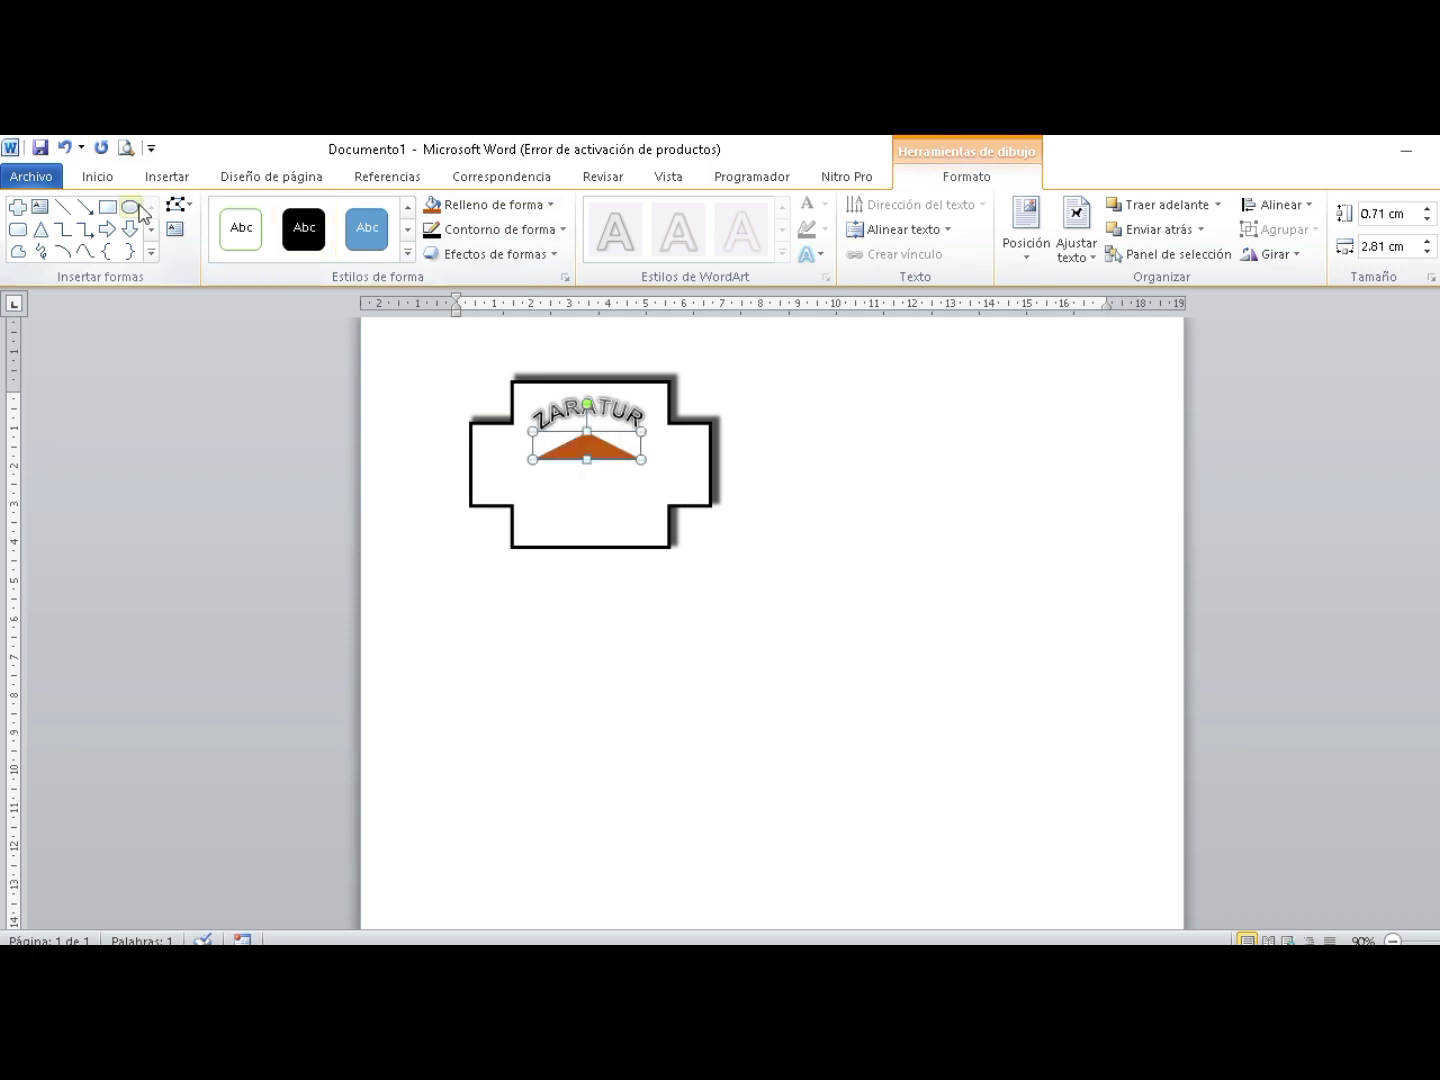
Draw a text box beneath the triangle and resize it to about 4.75 cm wide and 1 cm high.
left_click(175, 230)
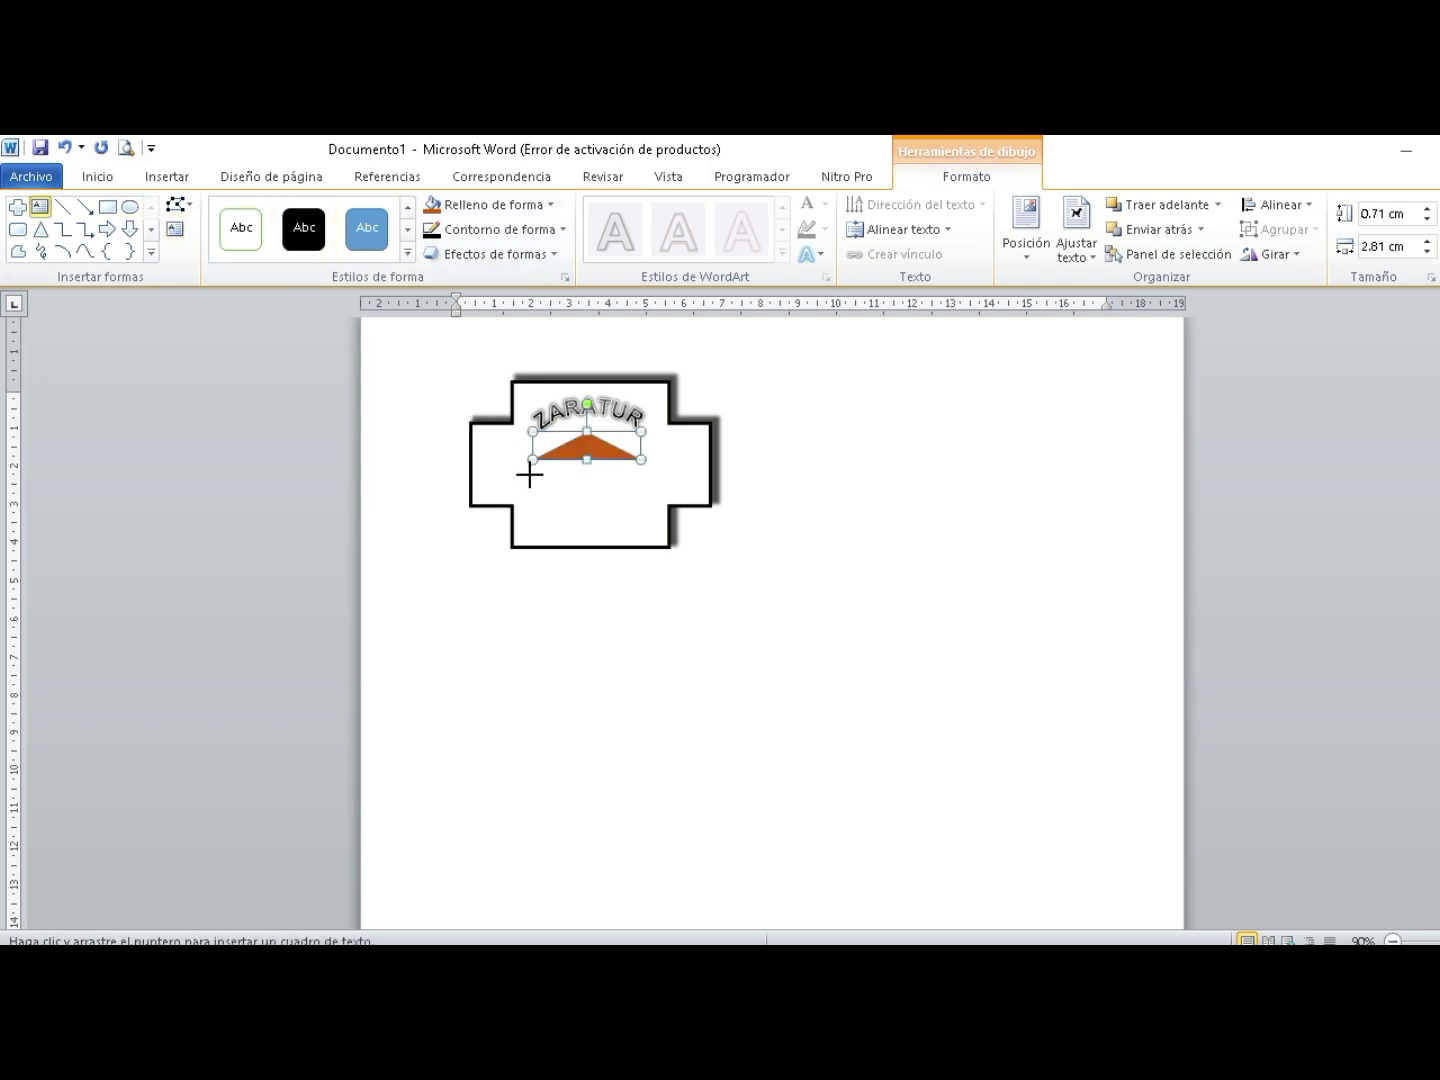
left_click_drag(530, 482, 662, 498)
left_click_drag(532, 480, 498, 472)
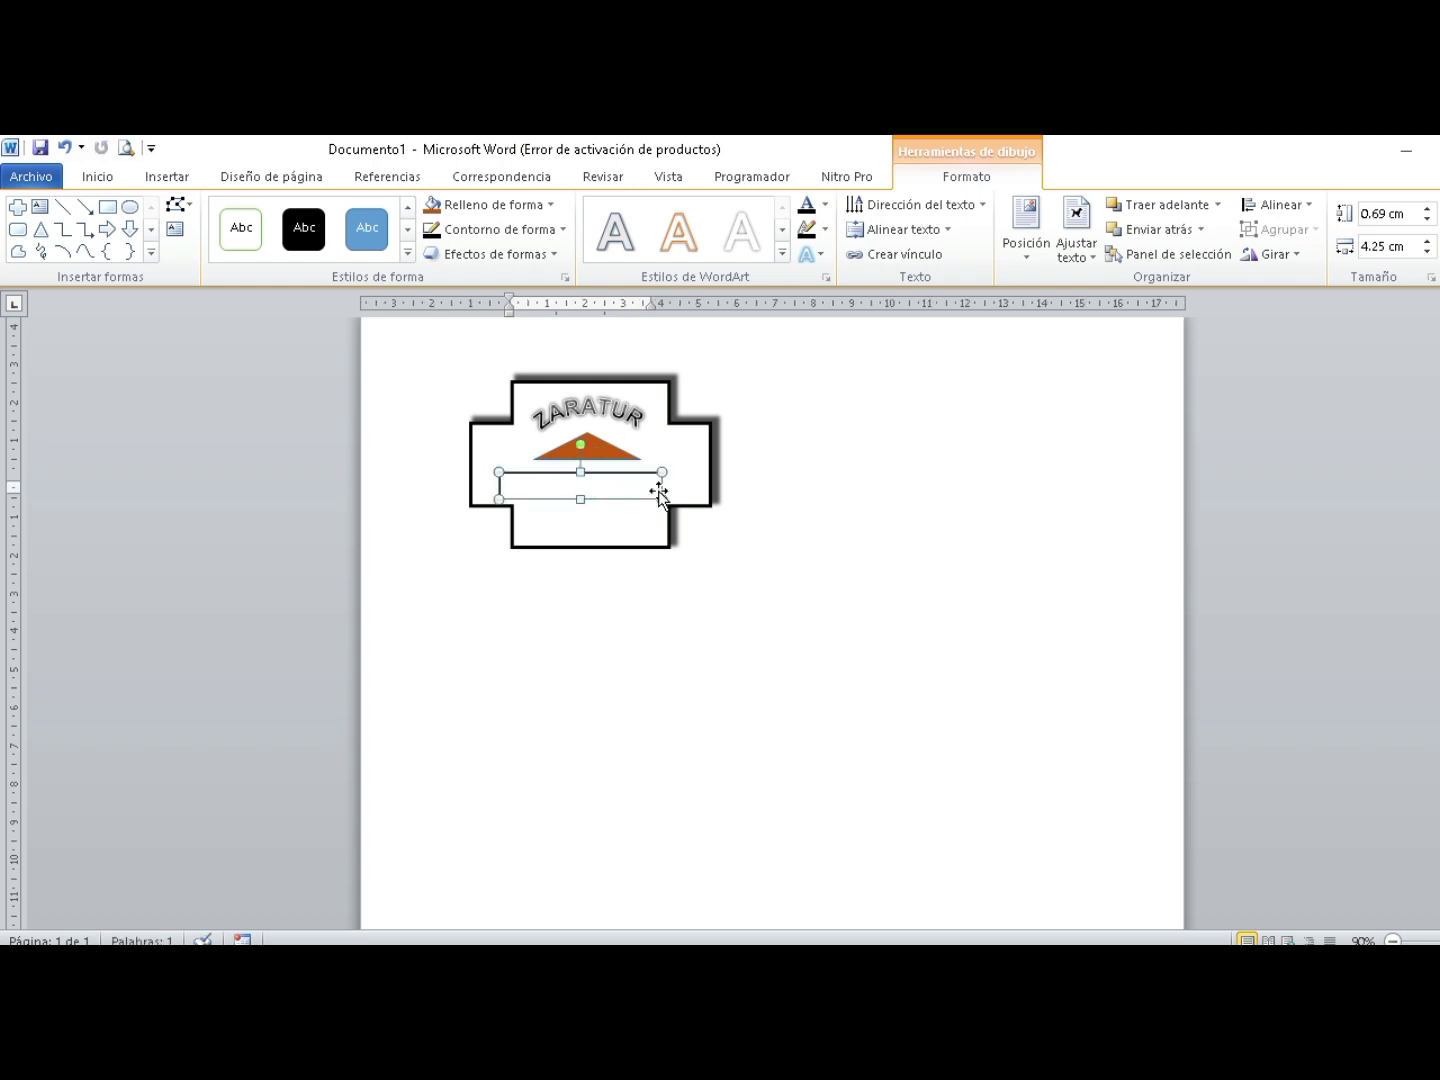
left_click_drag(661, 497, 681, 511)
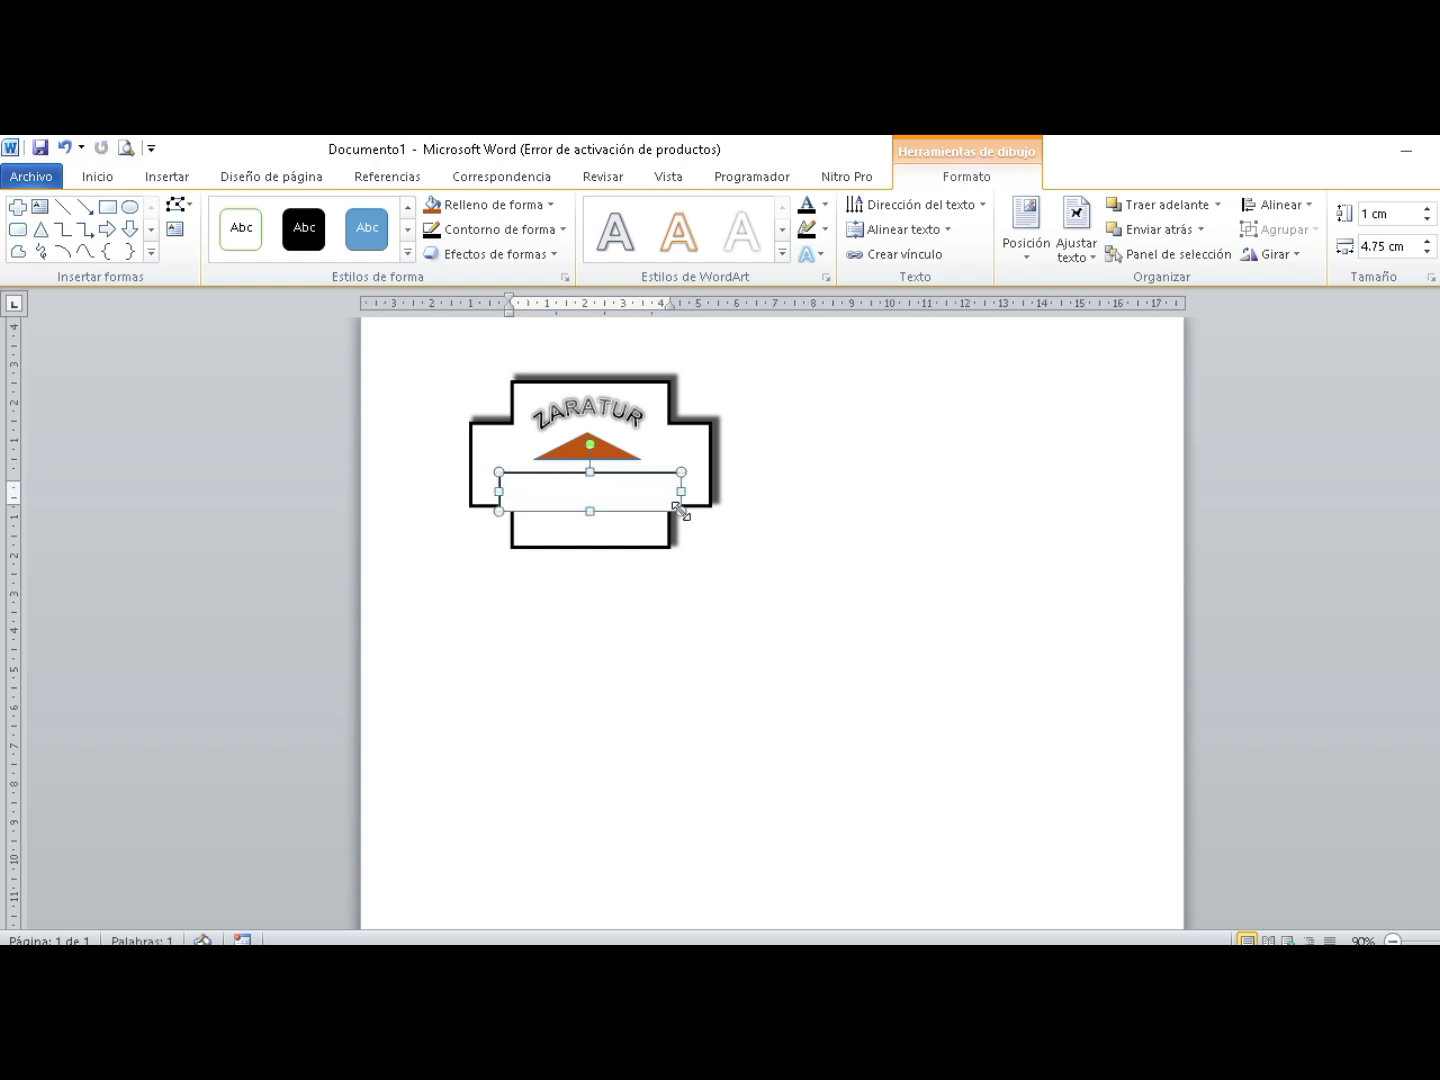
Set the line spacing of the text box below the triangle to 1.0.
left_click(106, 181)
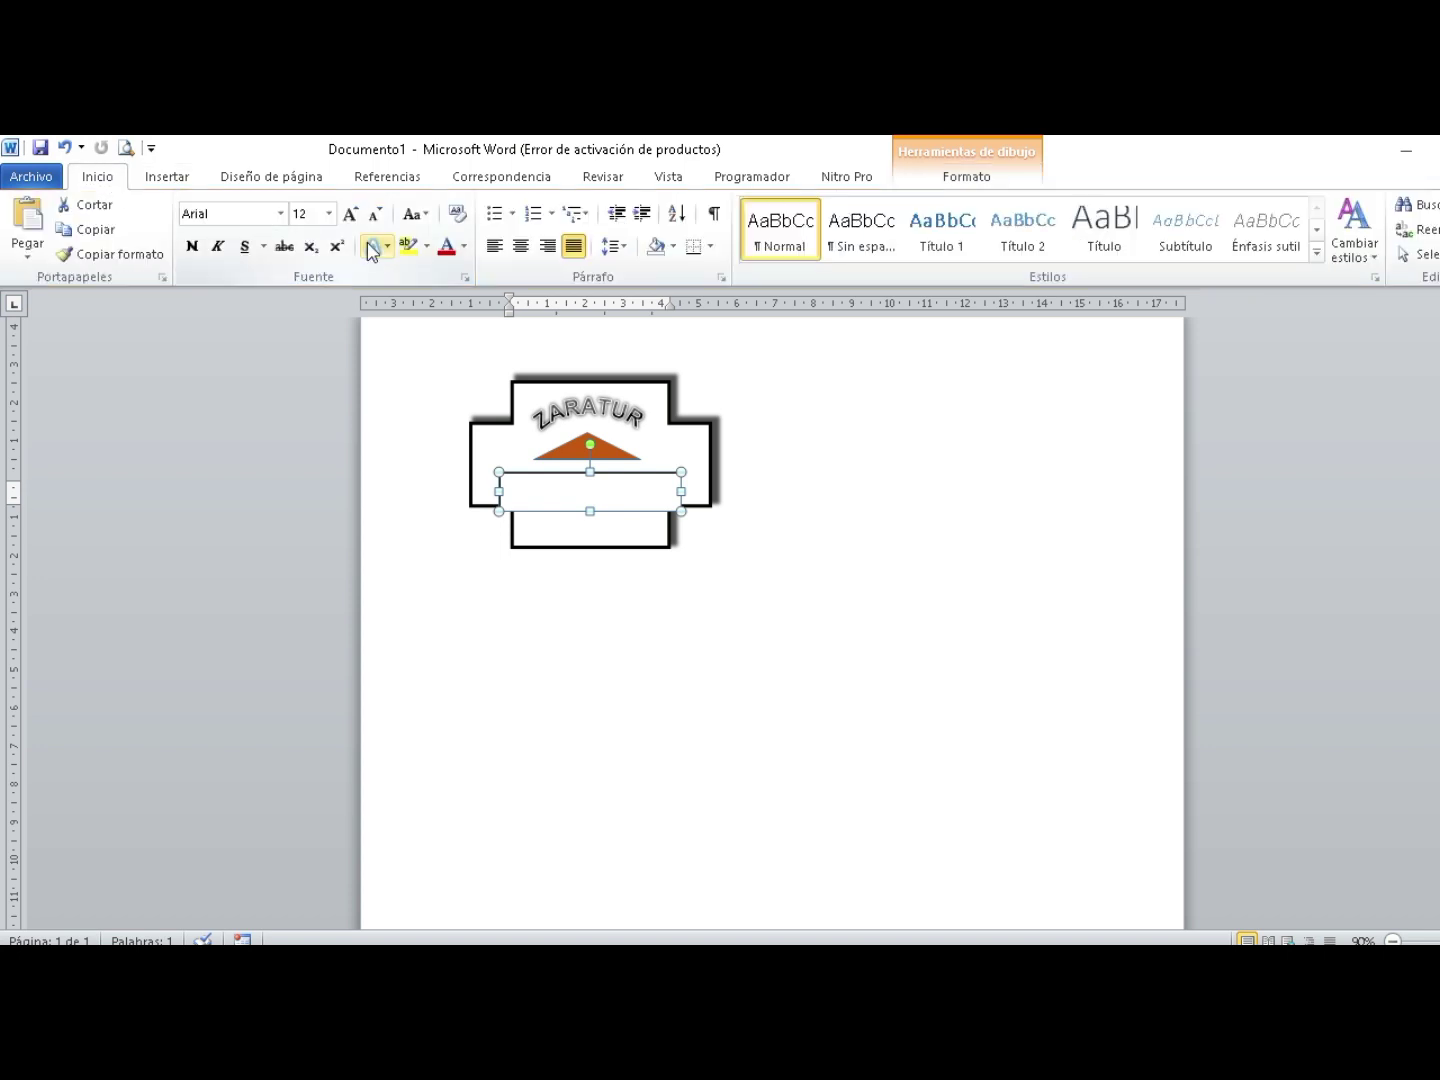
left_click(569, 250)
left_click(612, 246)
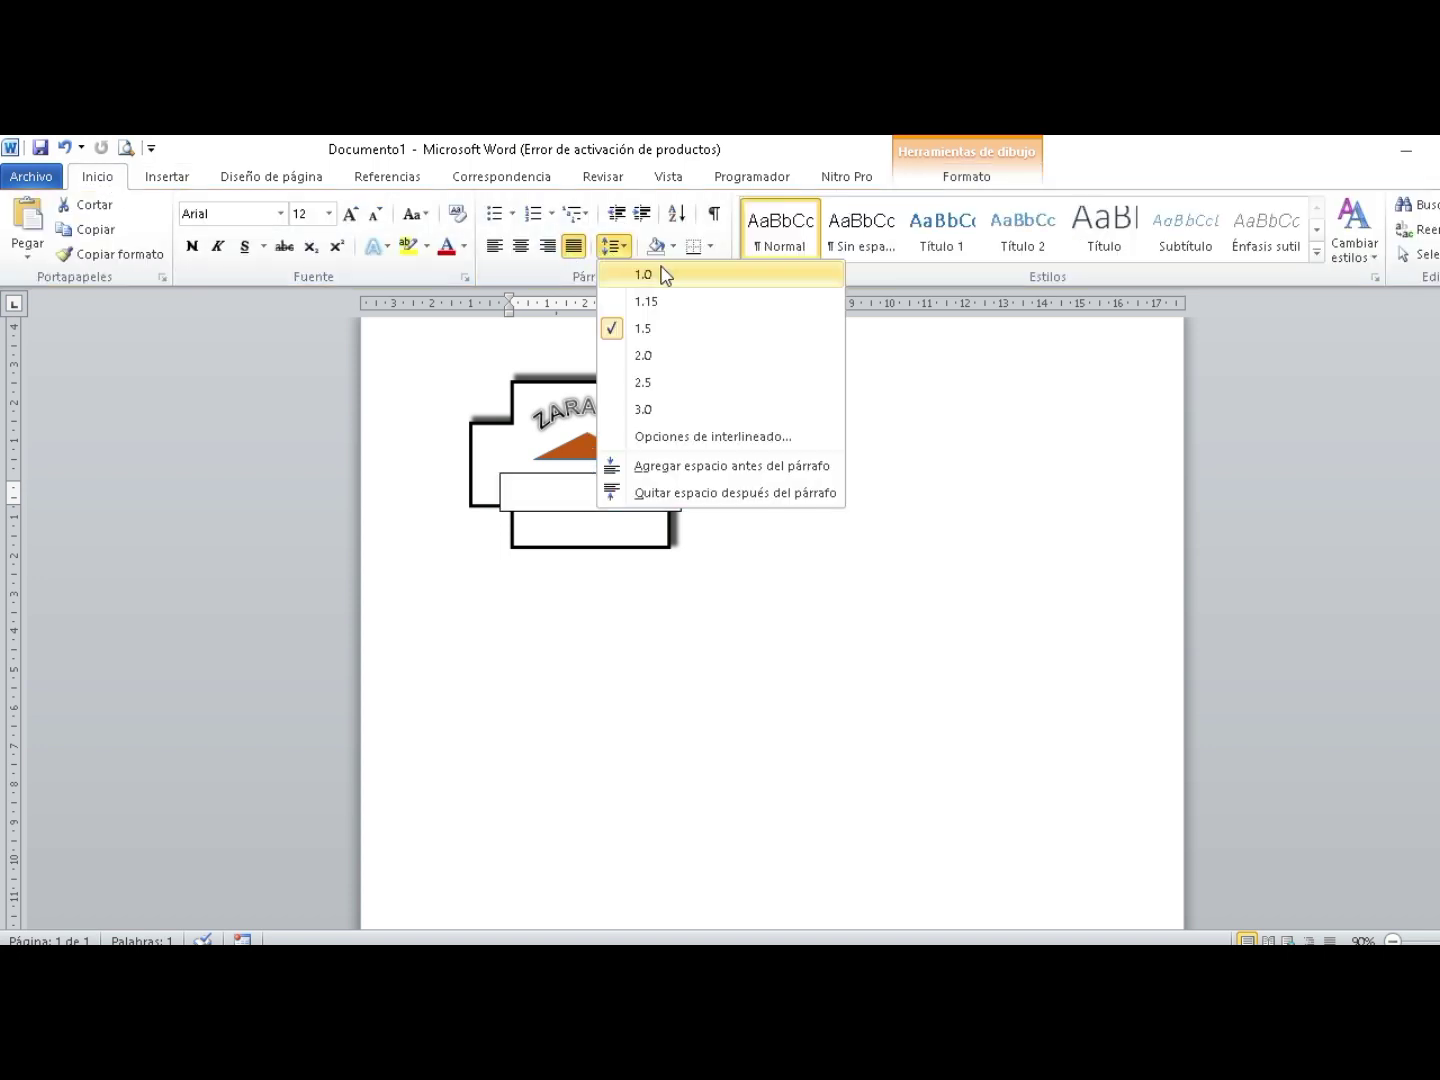
left_click(664, 276)
left_click(612, 246)
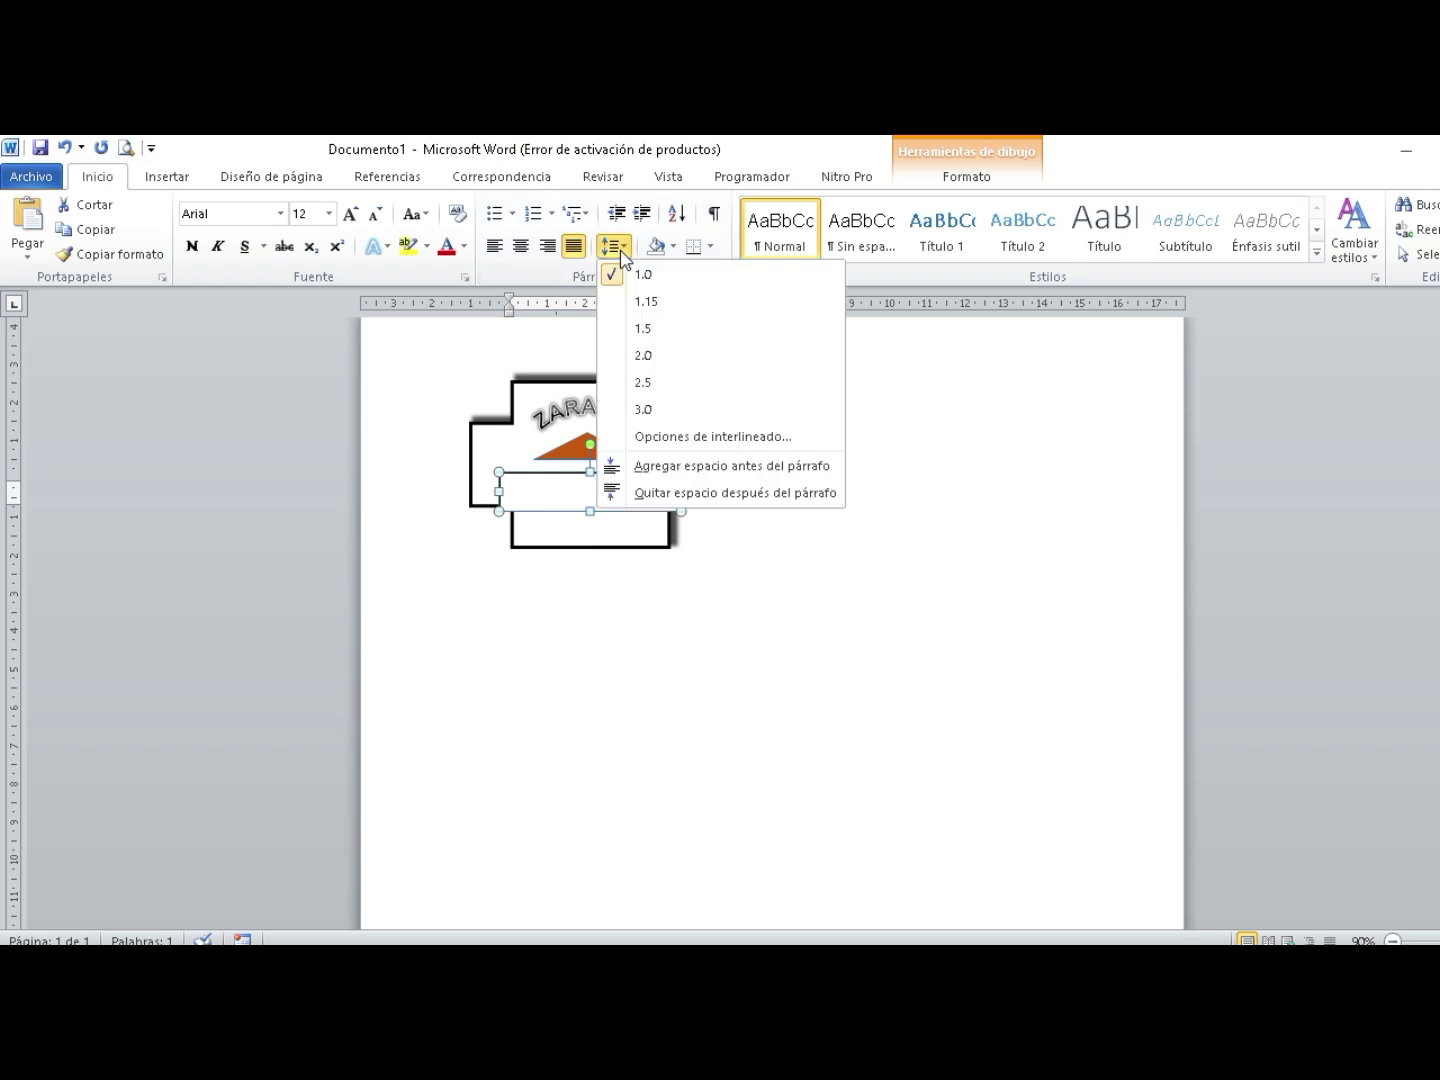
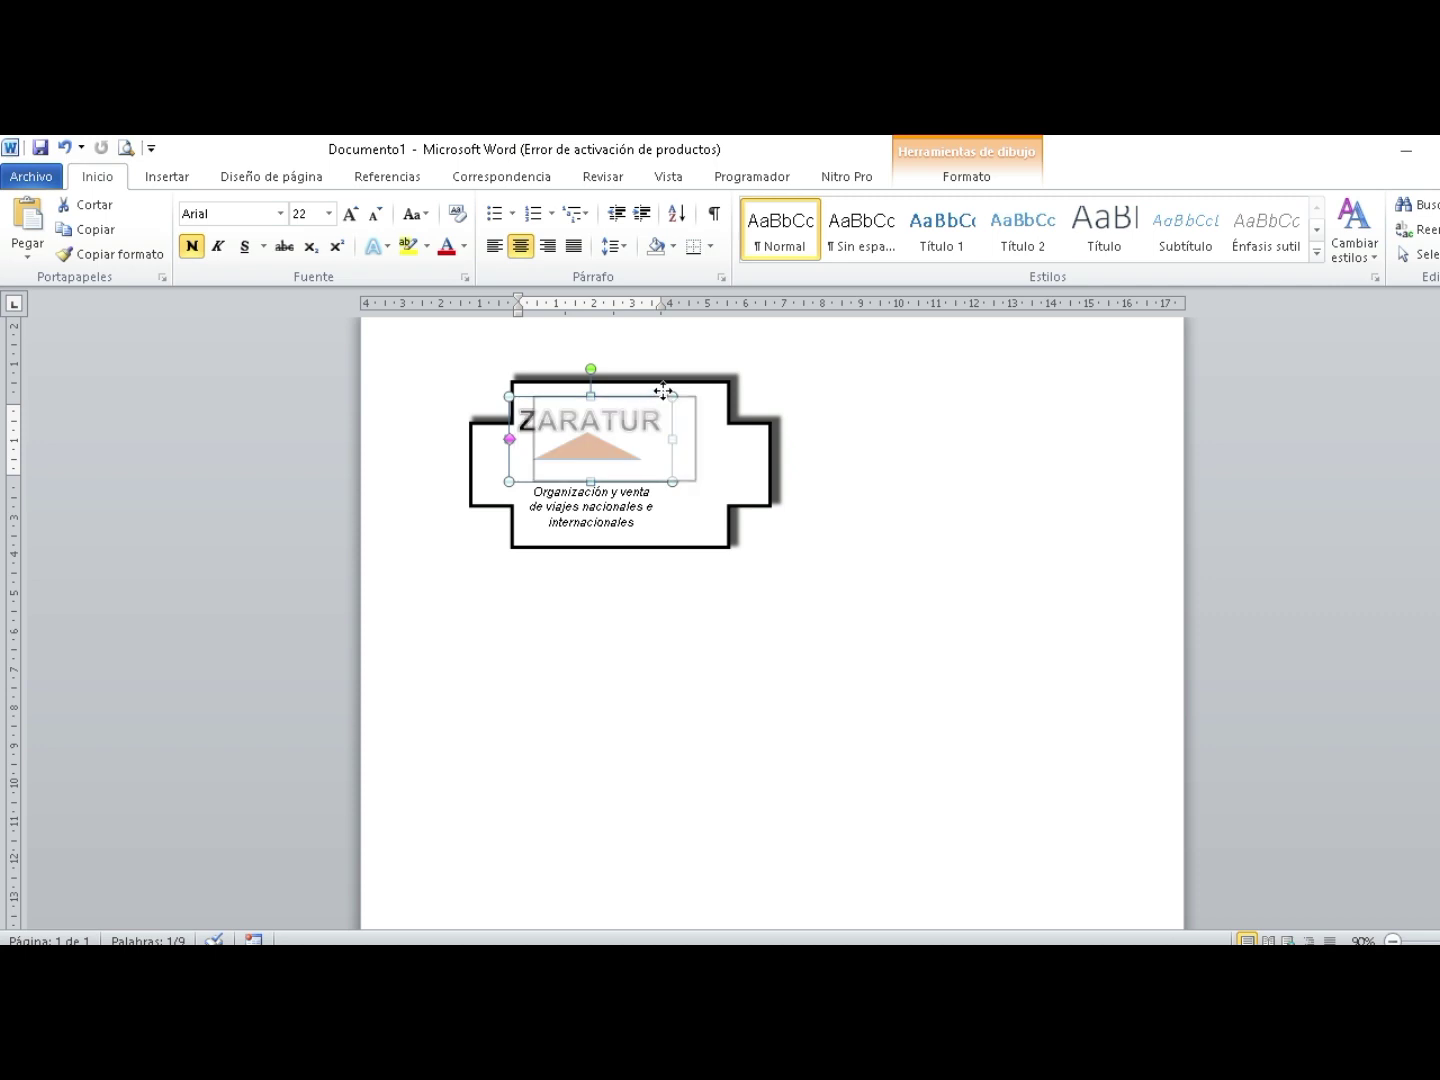
Increase the "ZARATUR" WordArt's font size to 36 and adjust the curve of its arch to be slightly flatter.
left_click(351, 214)
left_click(351, 213)
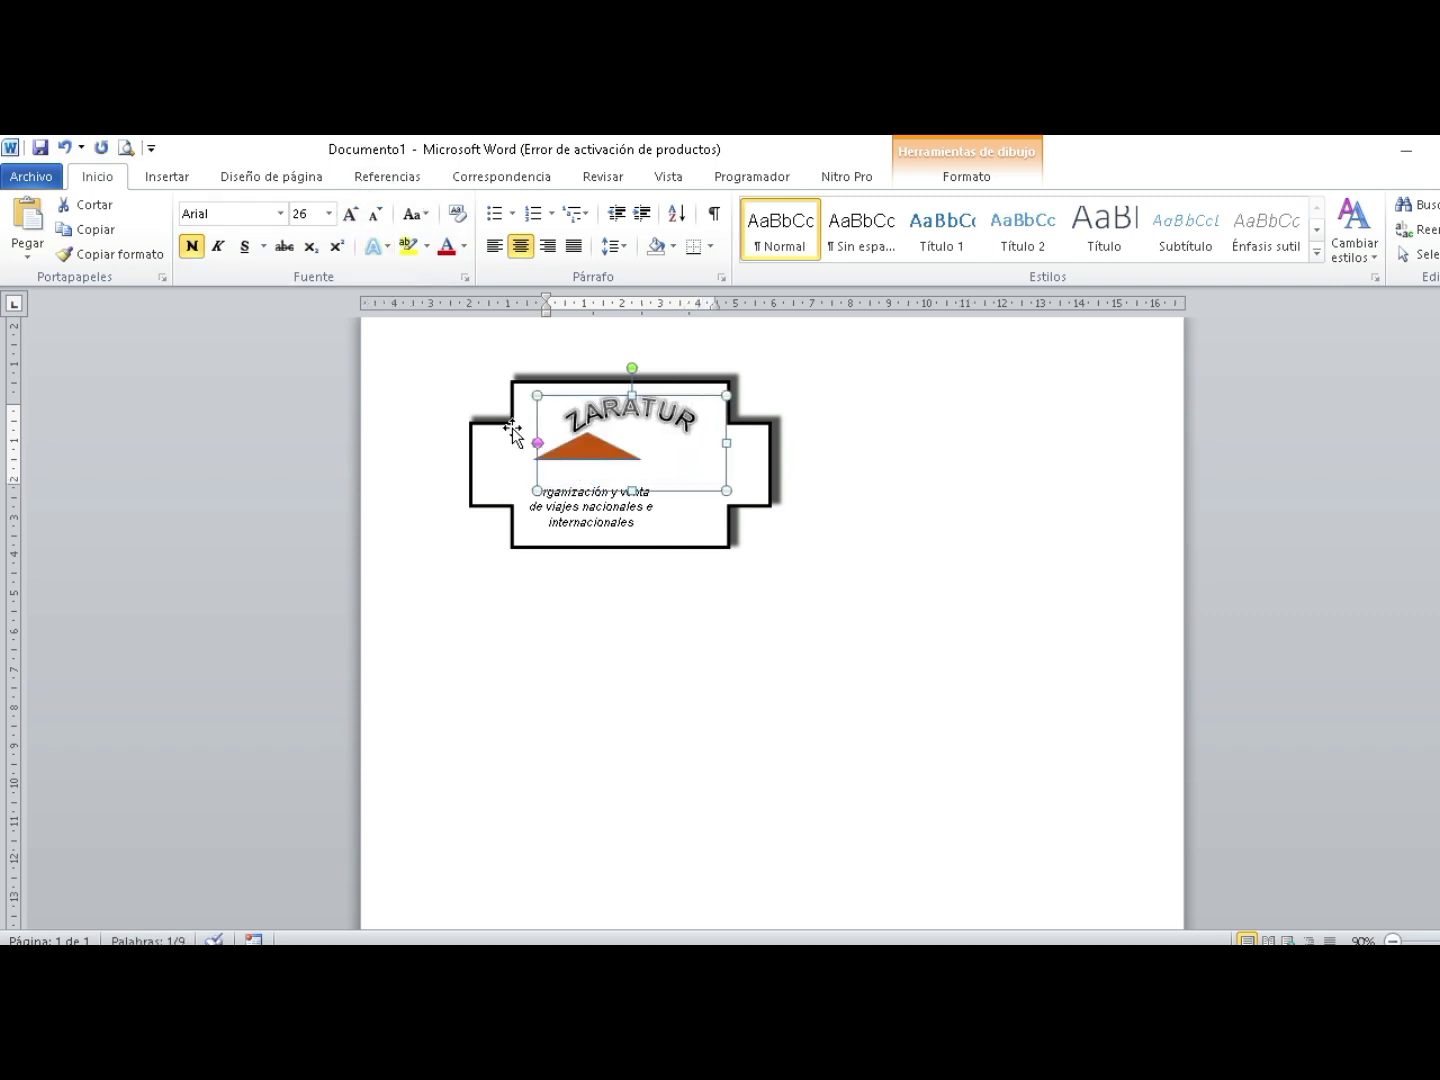
left_click(351, 214)
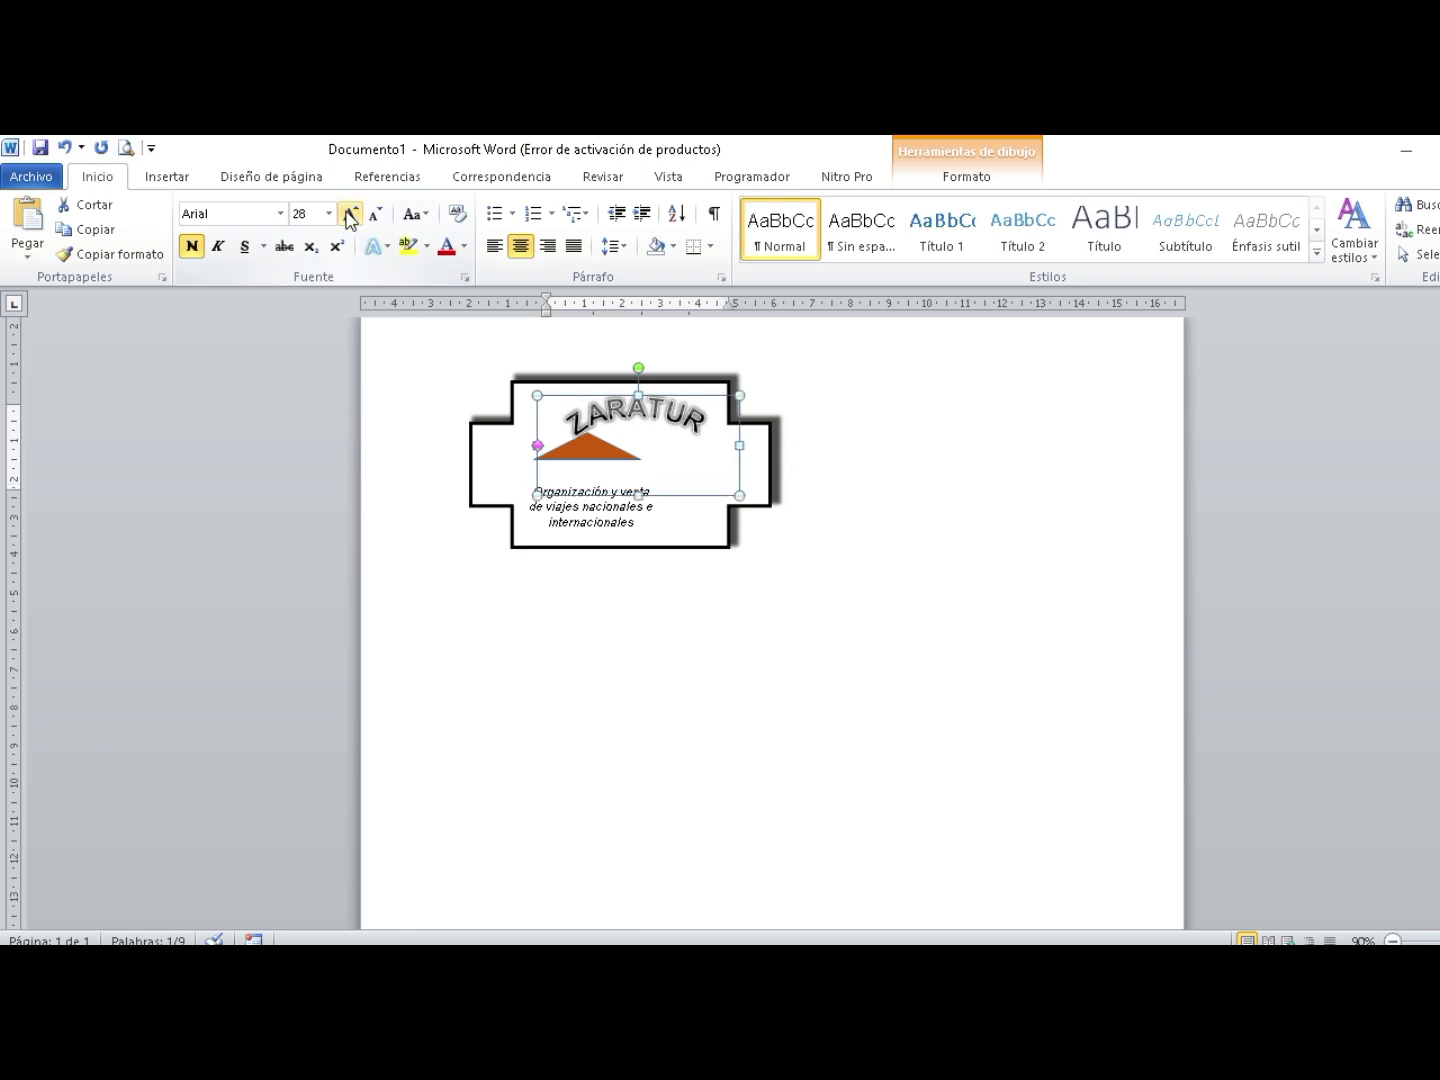
left_click(351, 213)
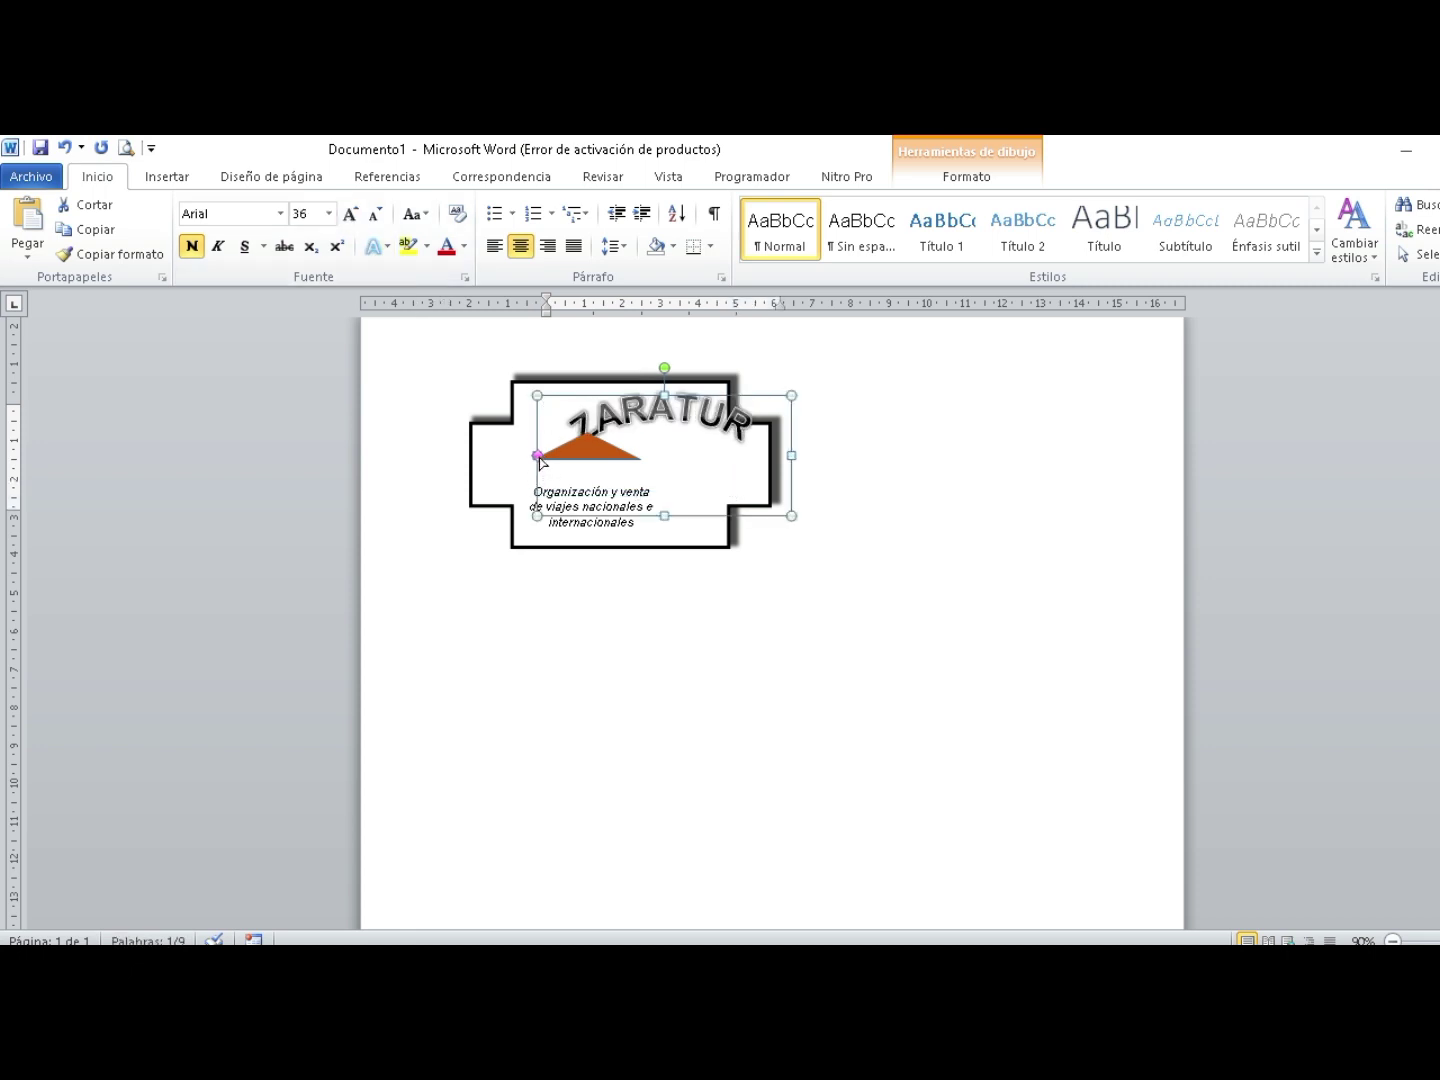
left_click_drag(537, 454, 533, 458)
left_click_drag(535, 437, 589, 410)
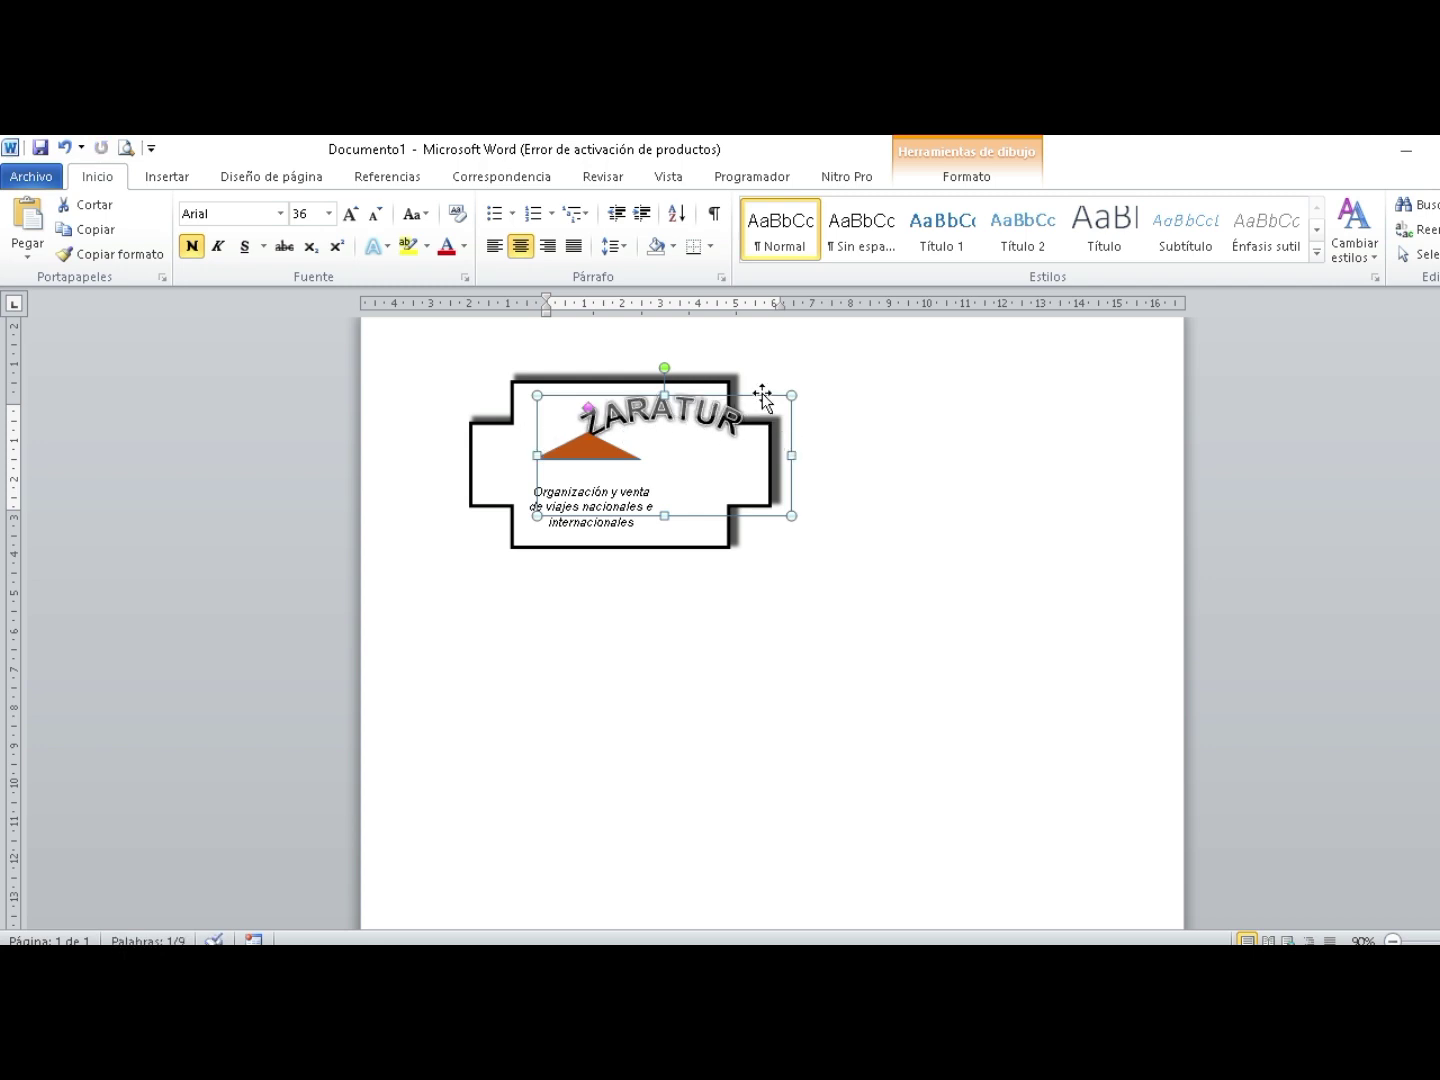
Centre the "ZARATUR" WordArt horizontally in the cross and move the orange triangle right to align beneath it.
left_click_drag(760, 396, 720, 393)
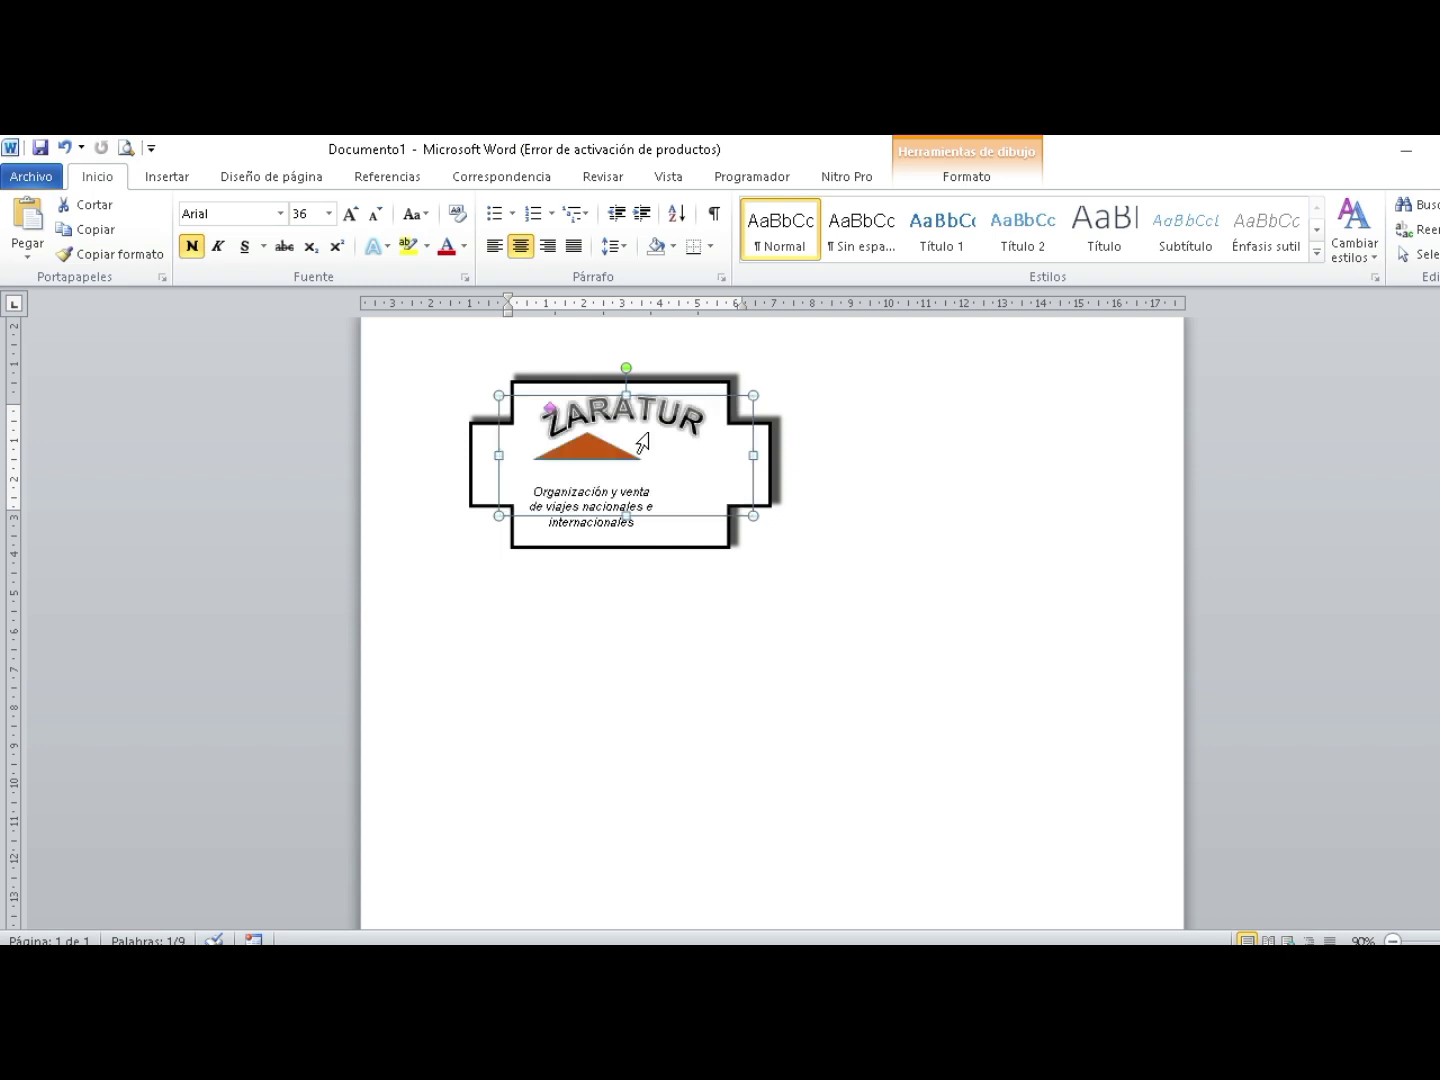
left_click(606, 449)
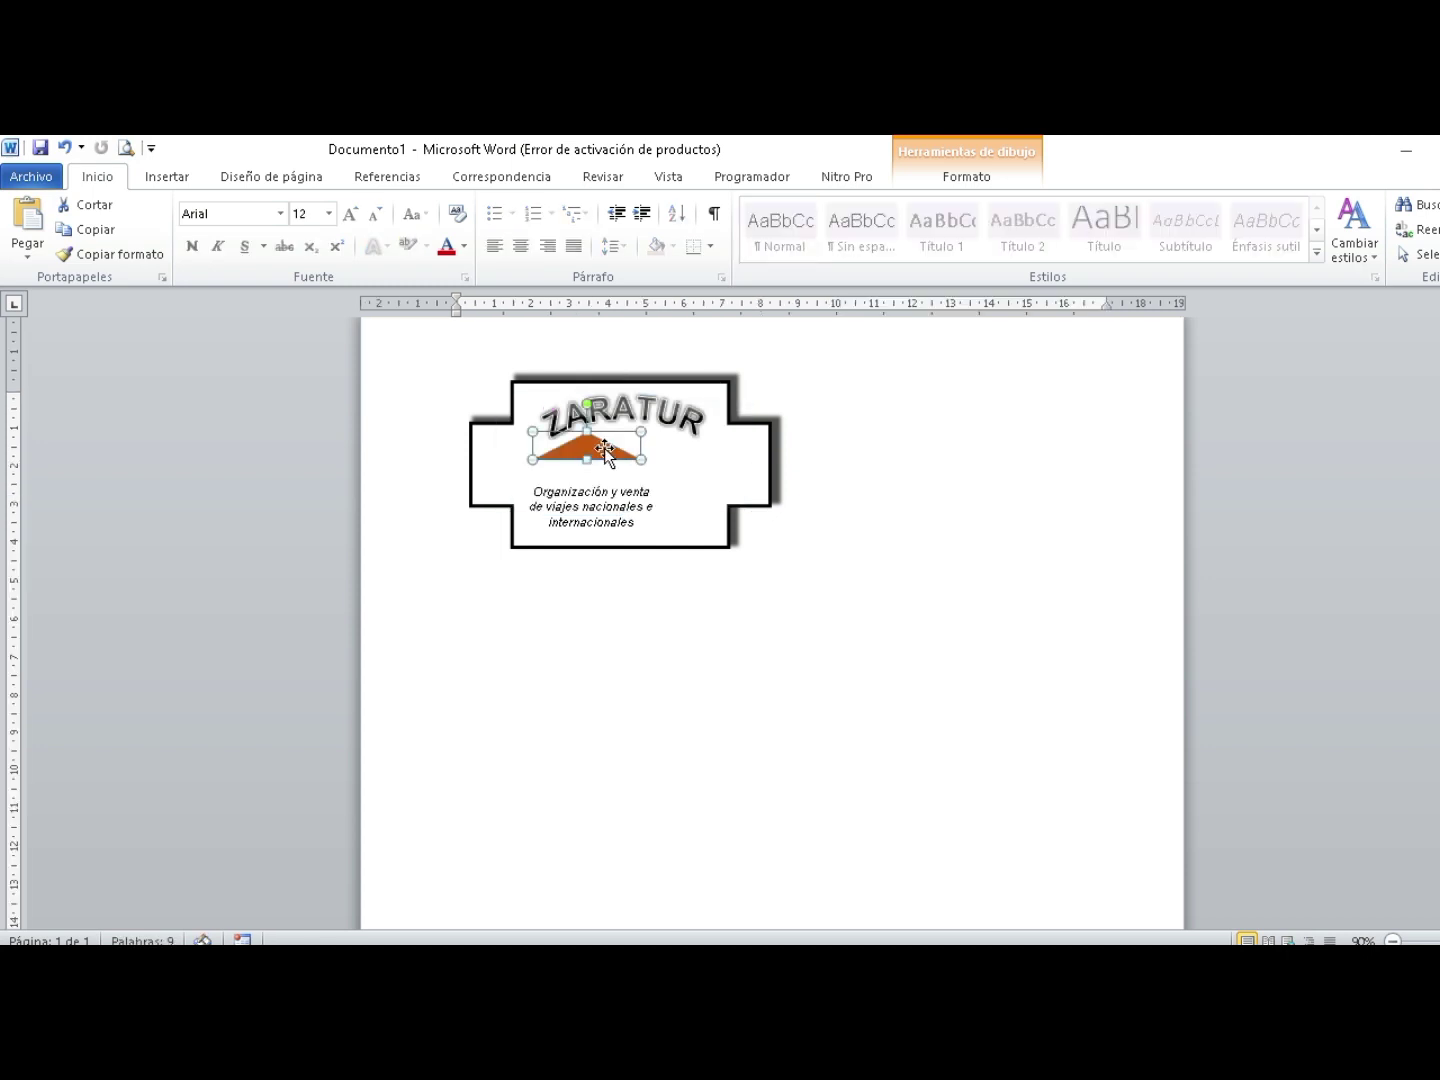
left_click_drag(596, 450, 635, 450)
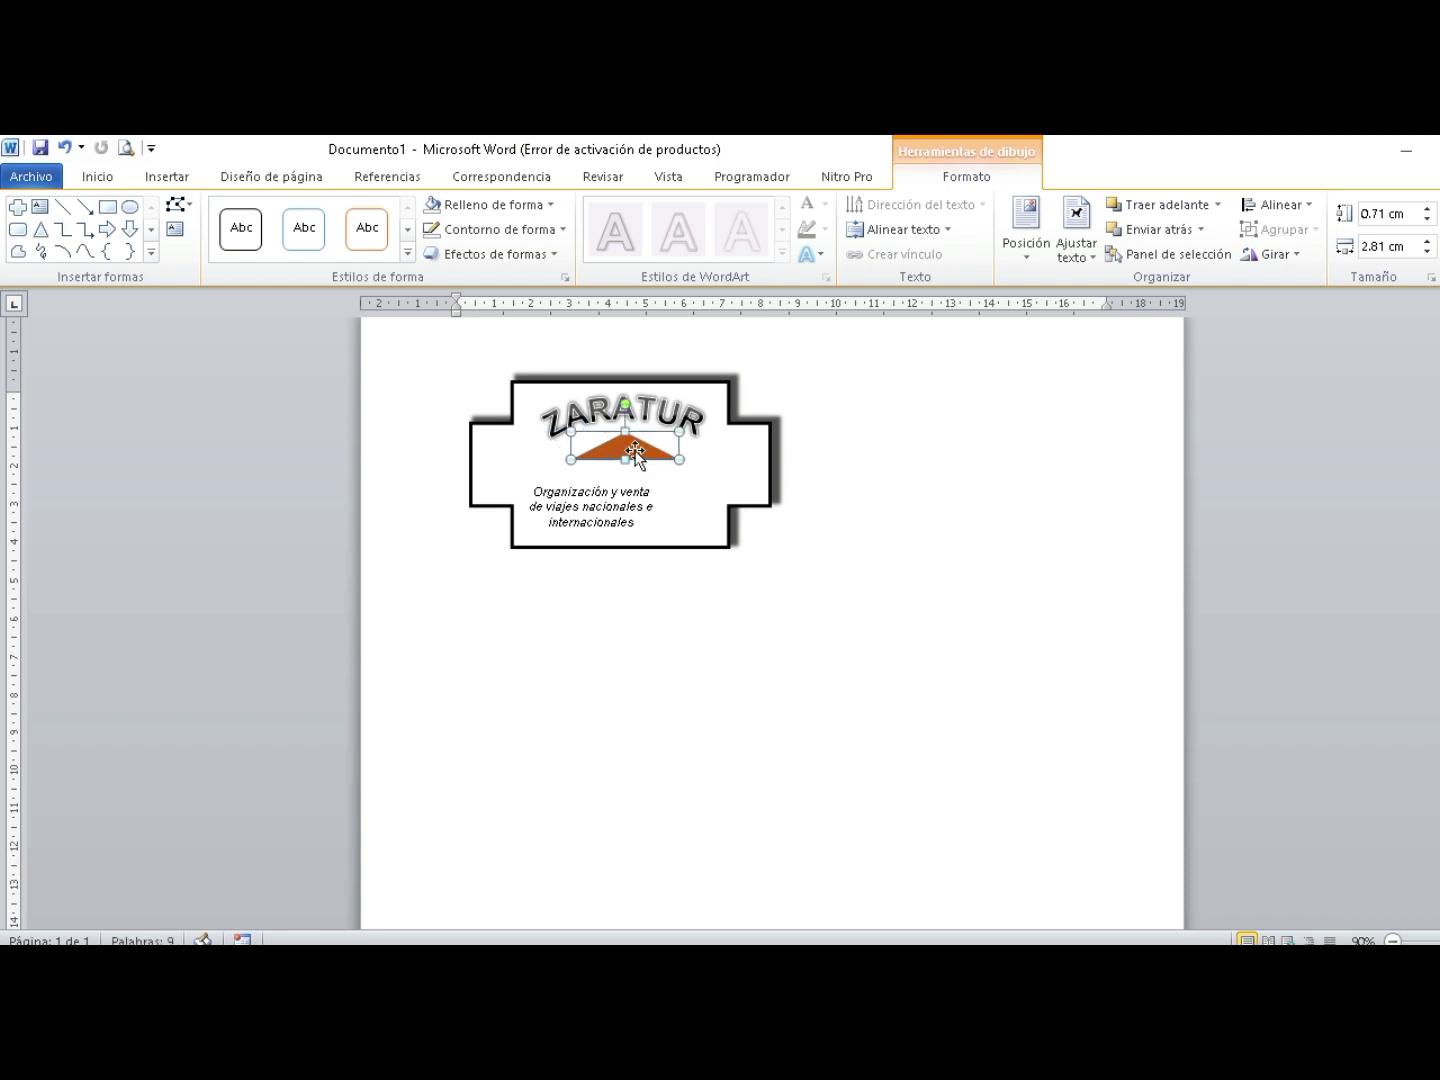
Widen the "Organización y venta de viajes nacionales e internacionales" text box to about 5.38 cm and make its text bold.
left_click(605, 500)
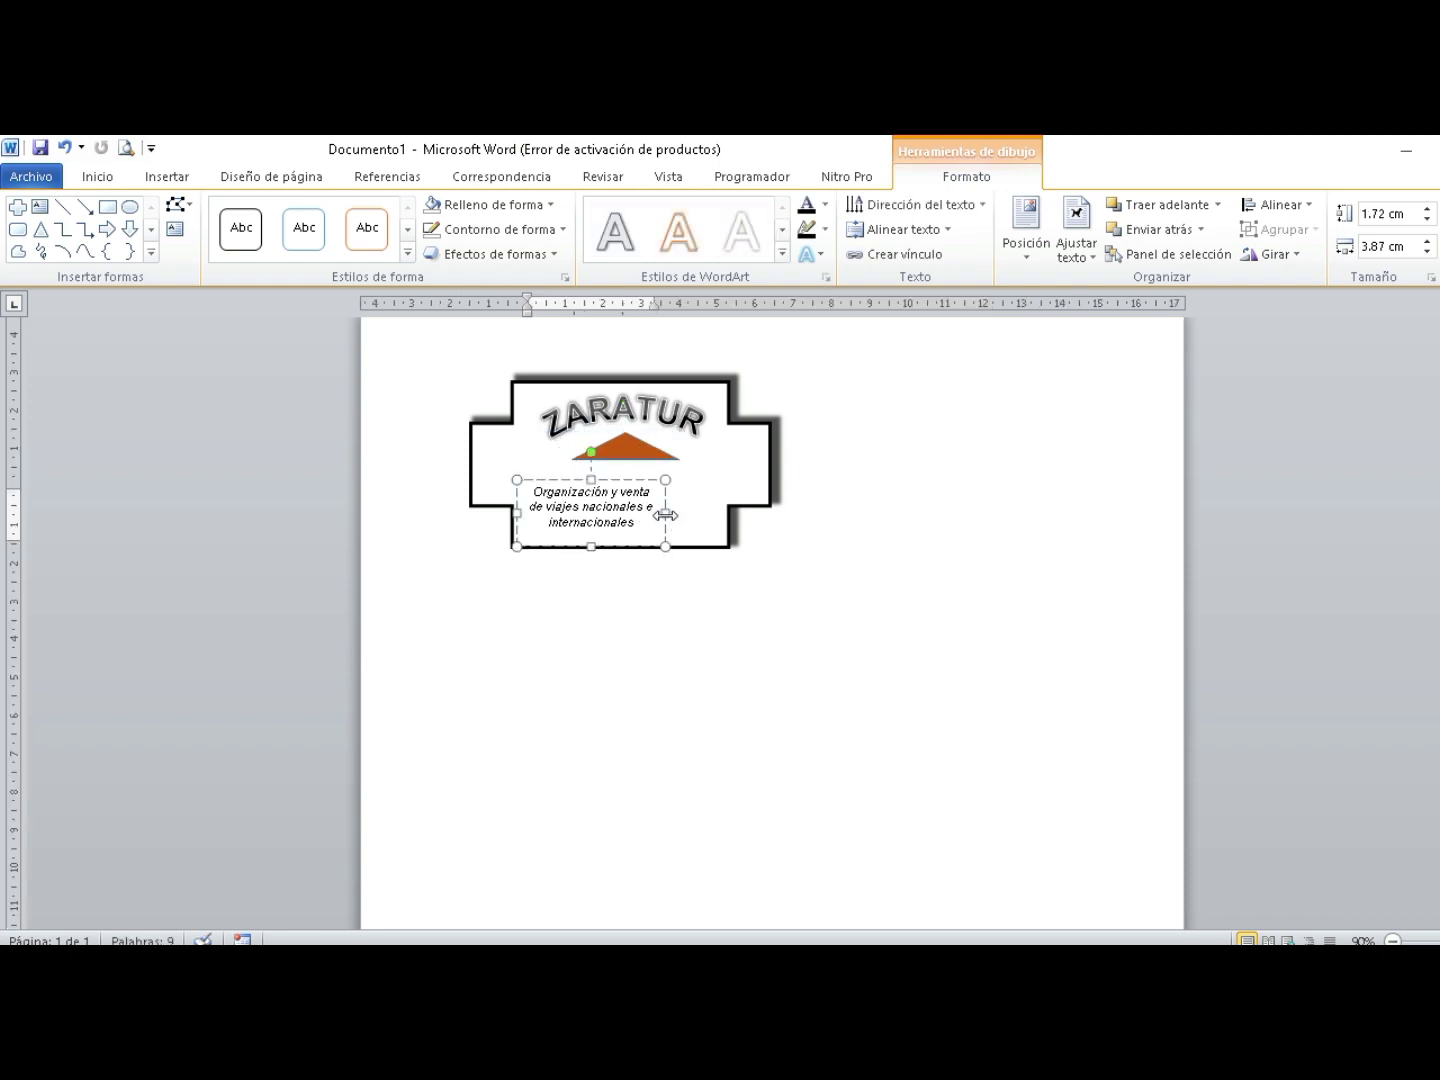
left_click_drag(665, 513, 724, 516)
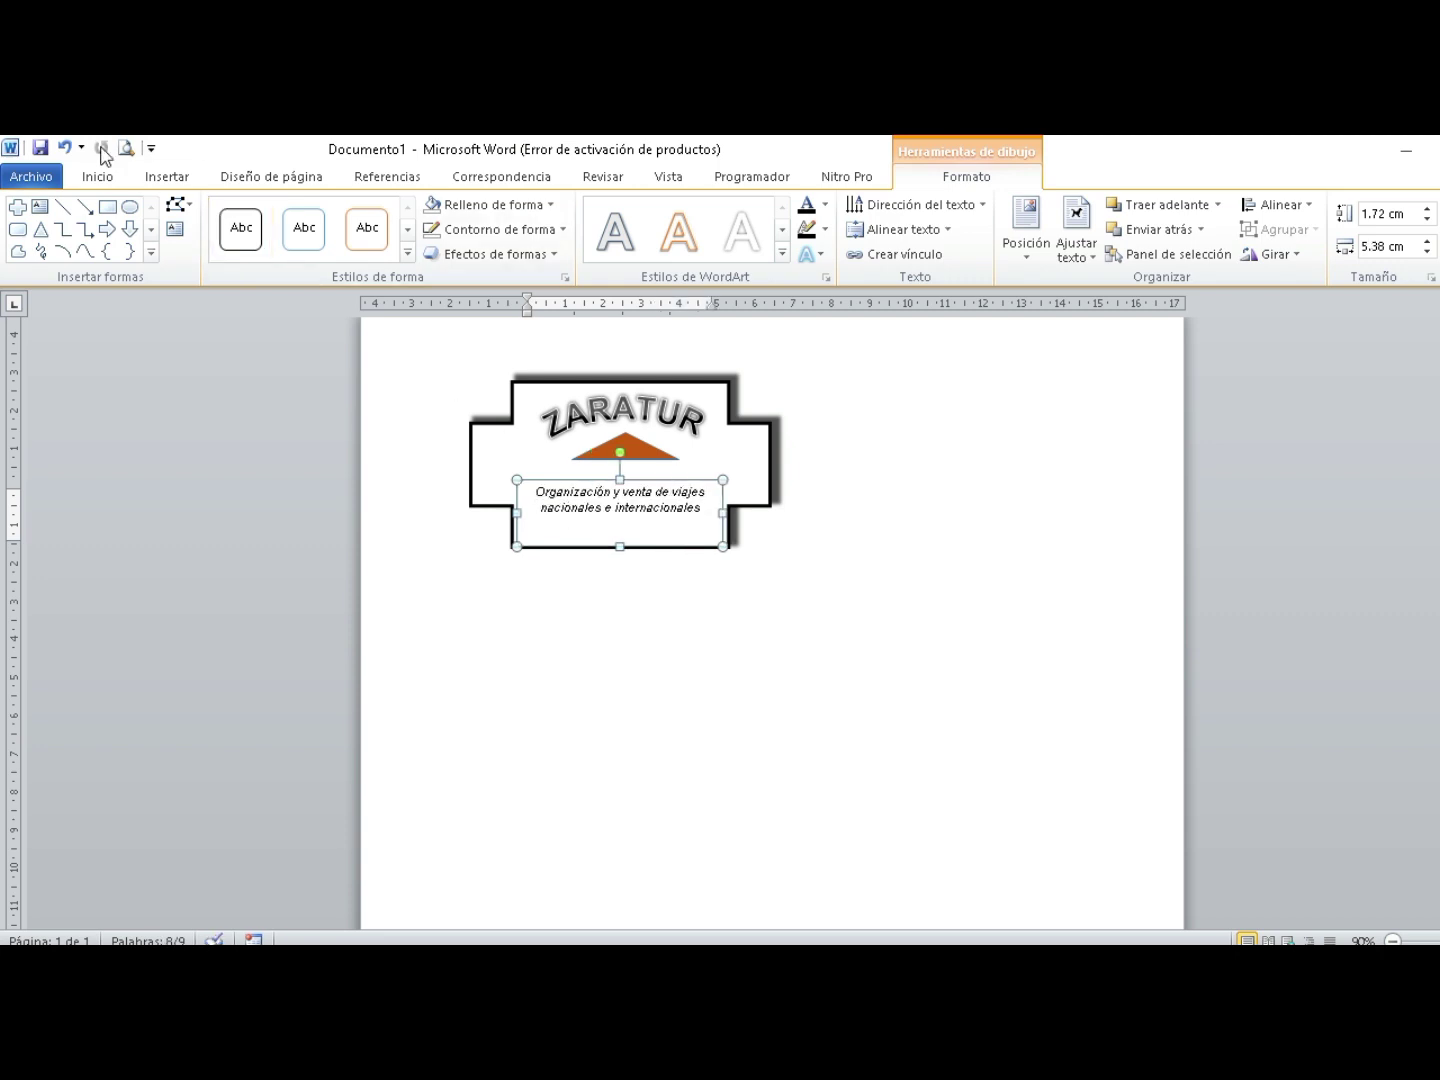
left_click(118, 182)
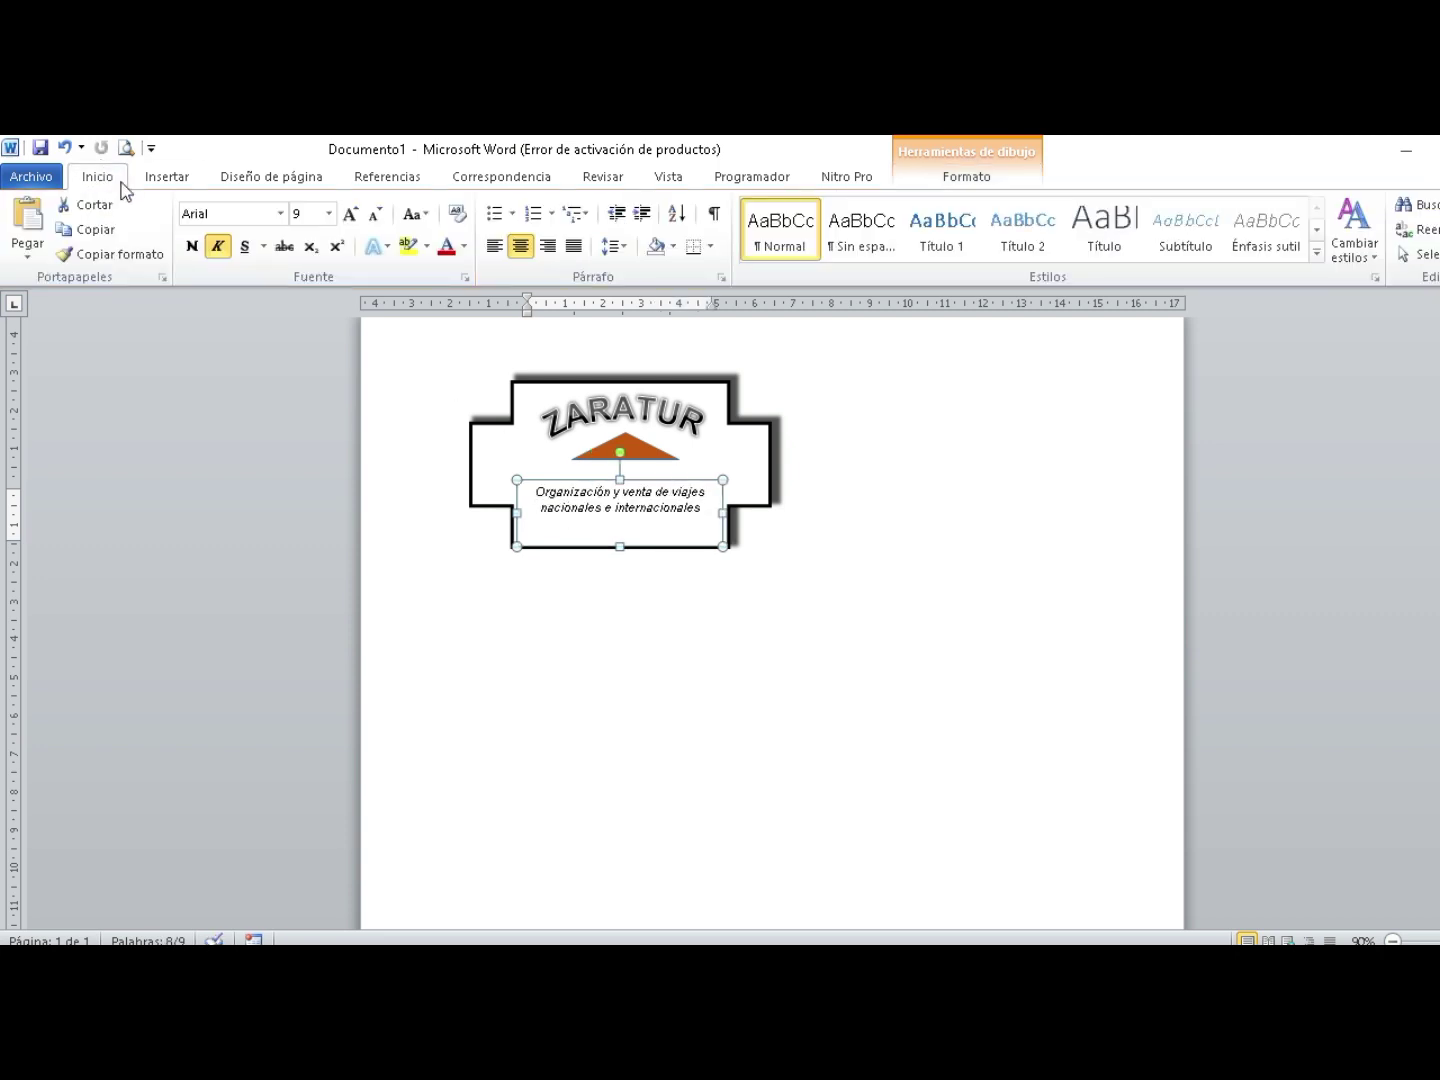
left_click(192, 246)
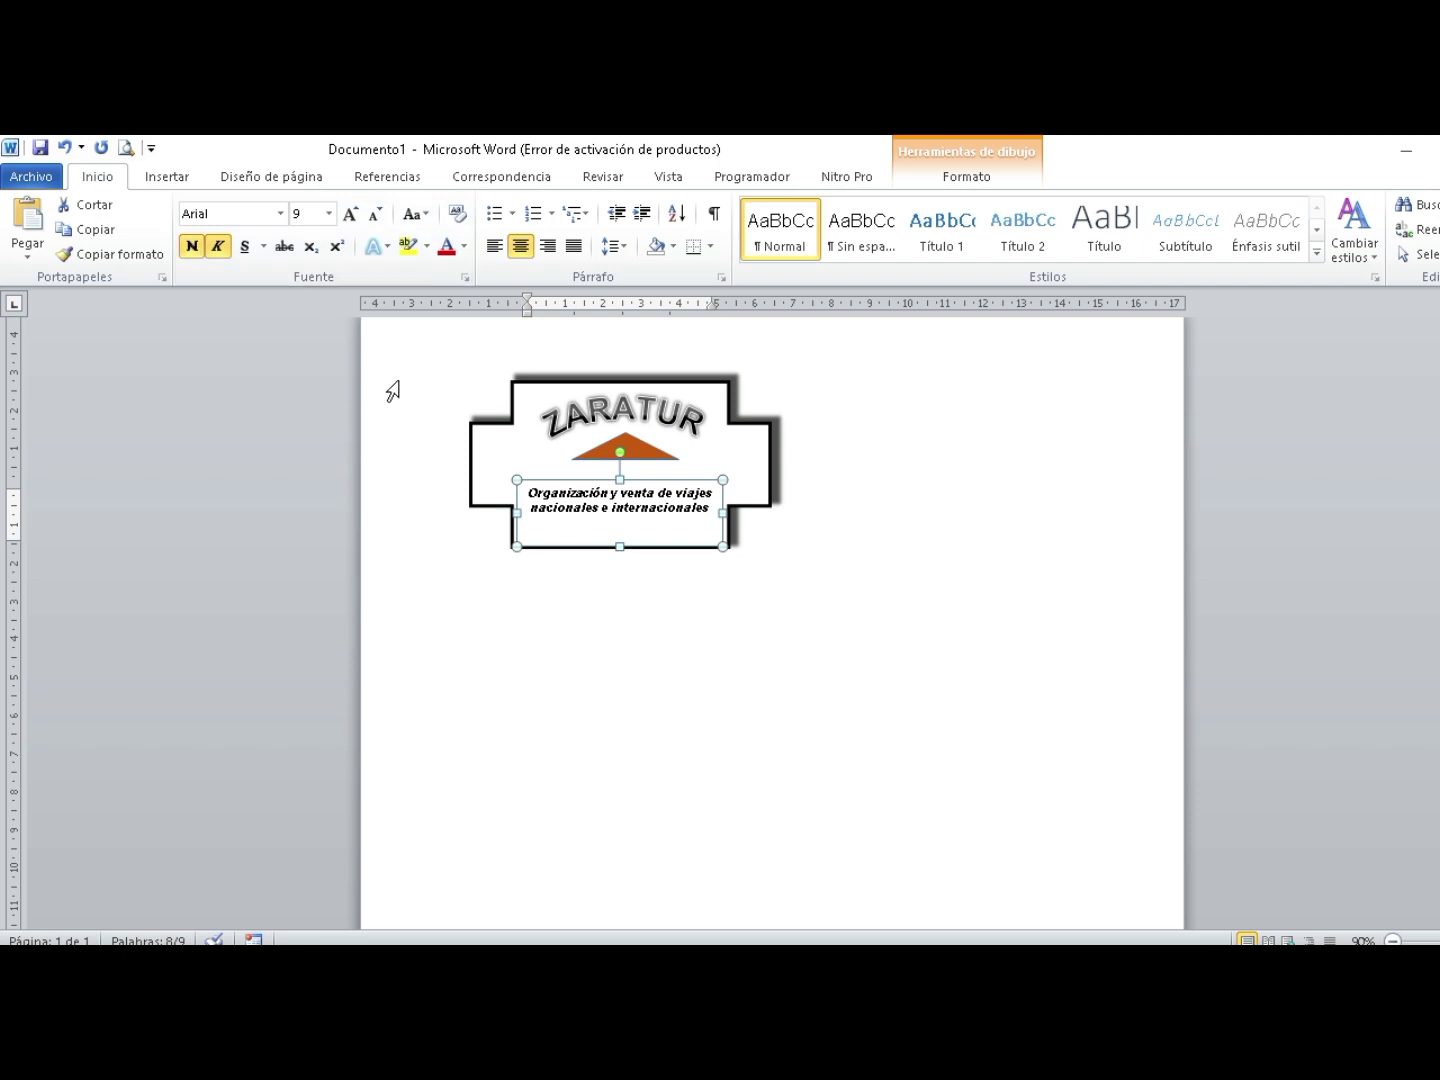
Move the orange triangle slightly down, between the "ZARATUR" WordArt and the tagline.
left_click(638, 453)
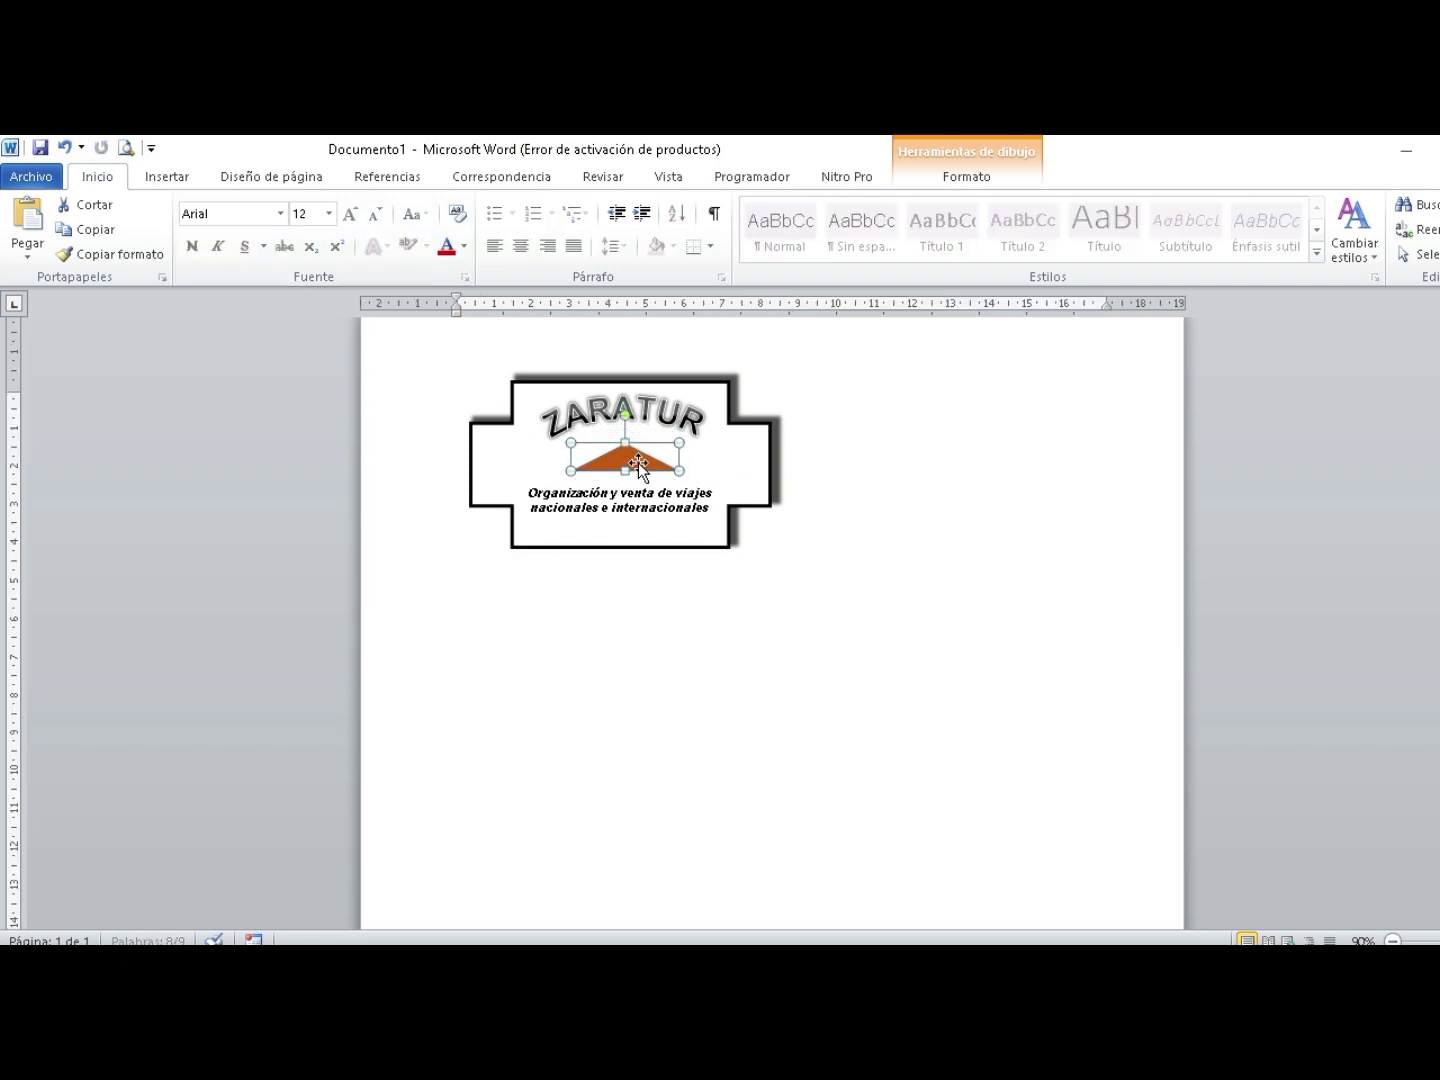
left_click(845, 462)
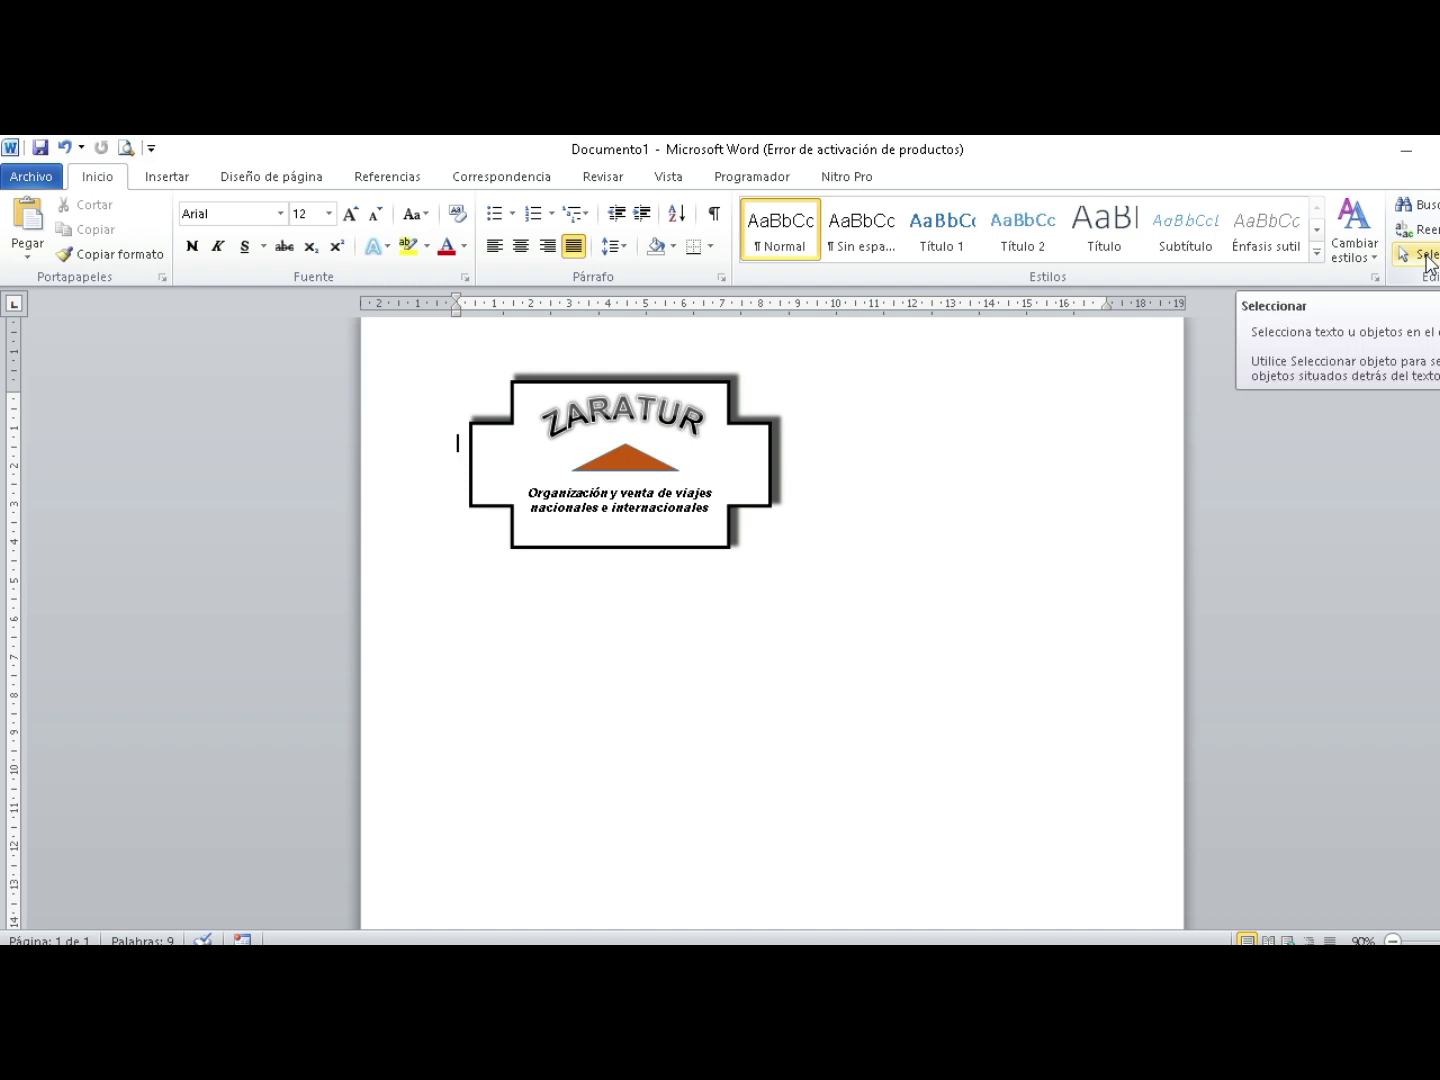
Group the "ZARATUR" WordArt, triangle, tagline text box and cross into one object and move it slightly down and left.
left_click(1425, 256)
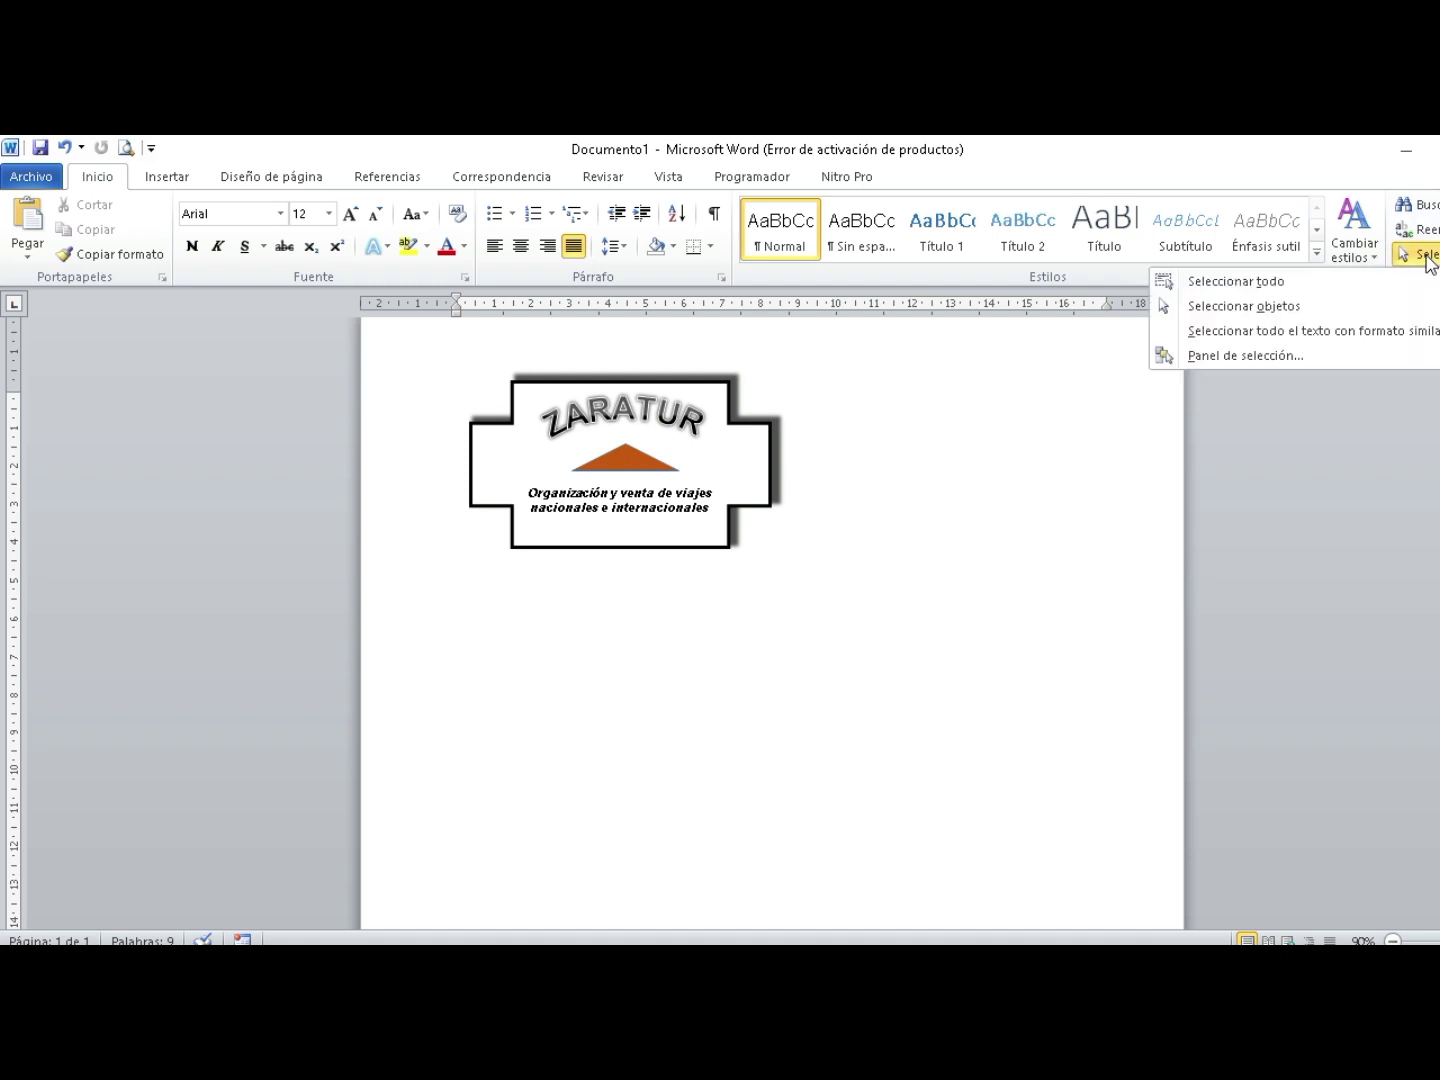
left_click(1294, 312)
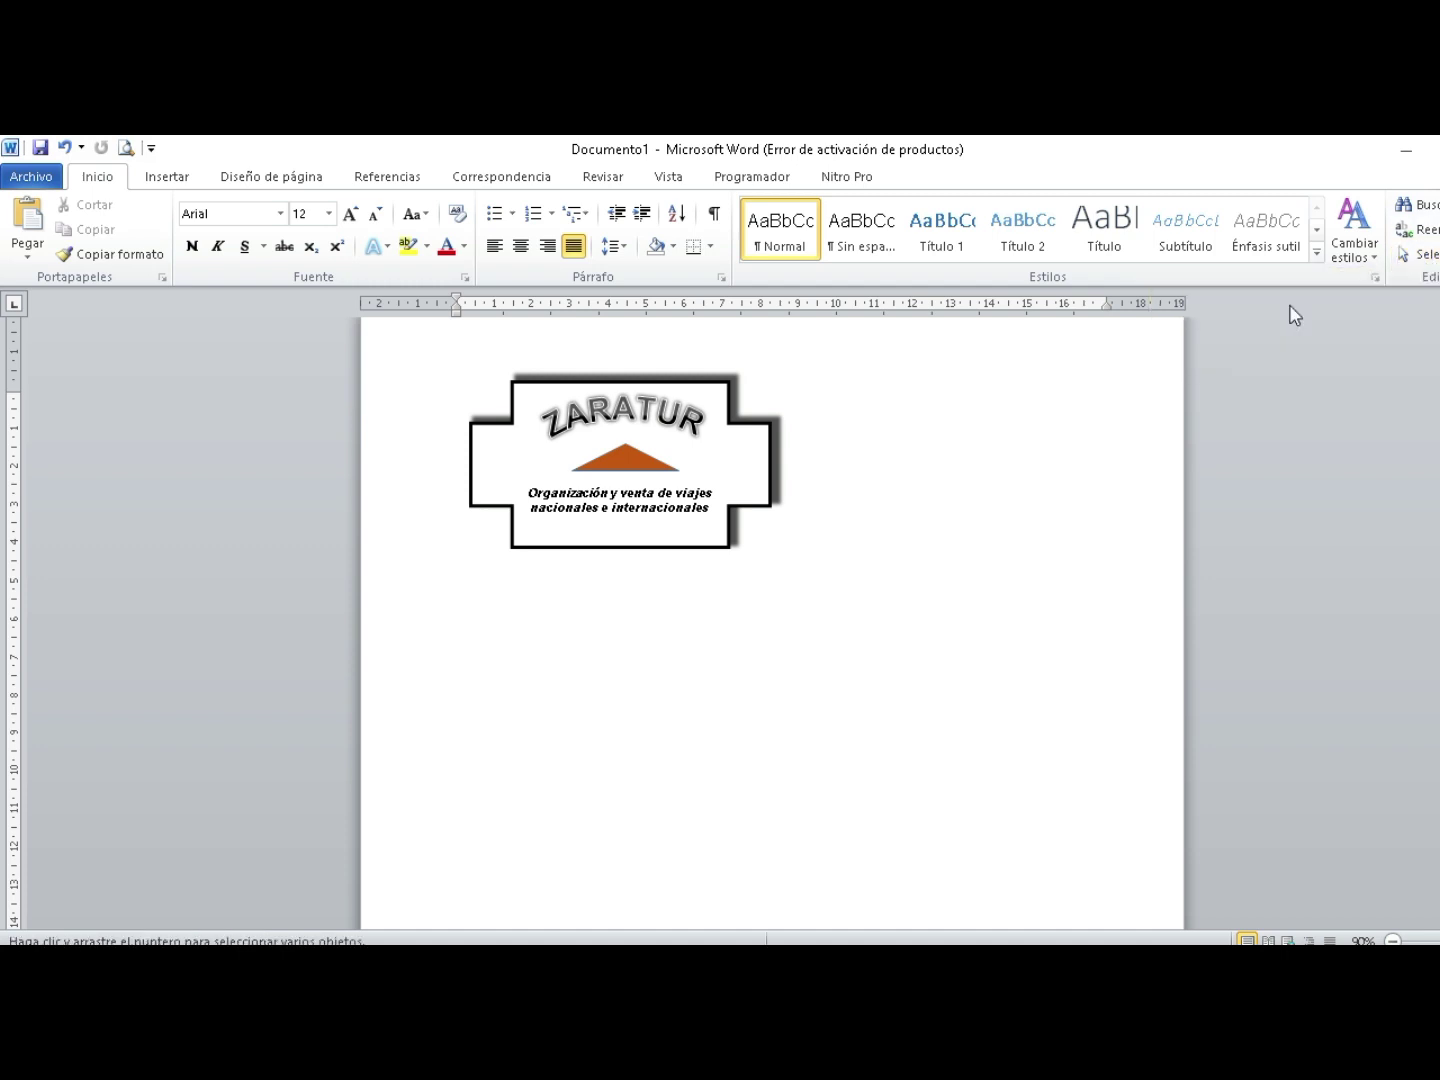
left_click(655, 425)
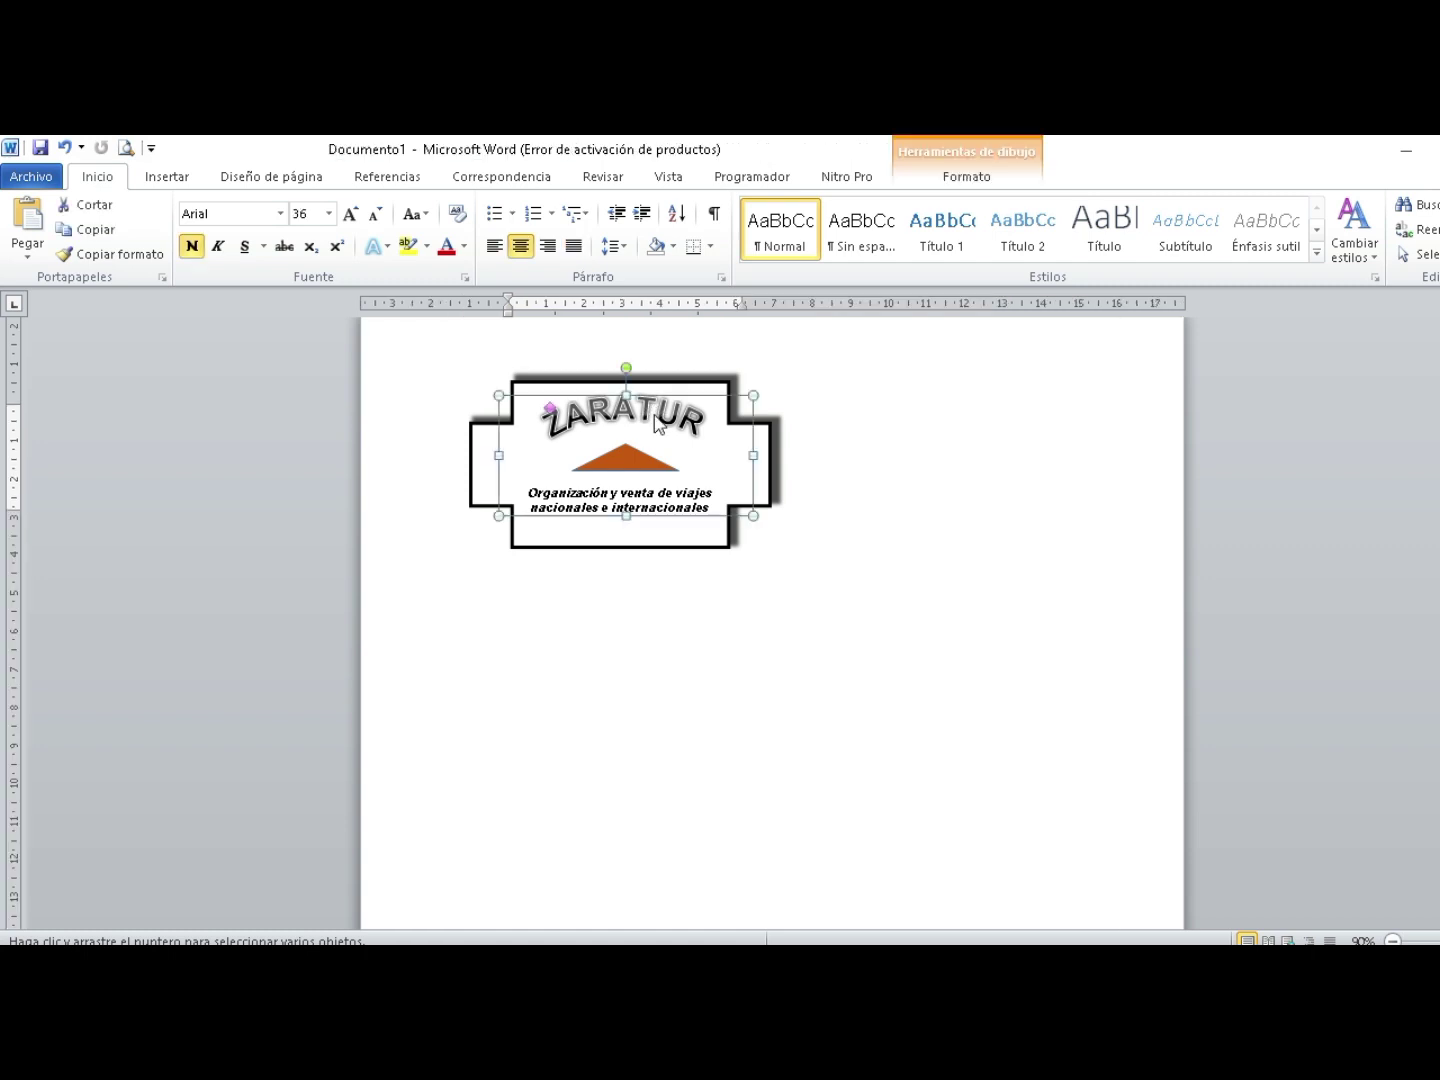
left_click(640, 471)
left_click(645, 514, "shift")
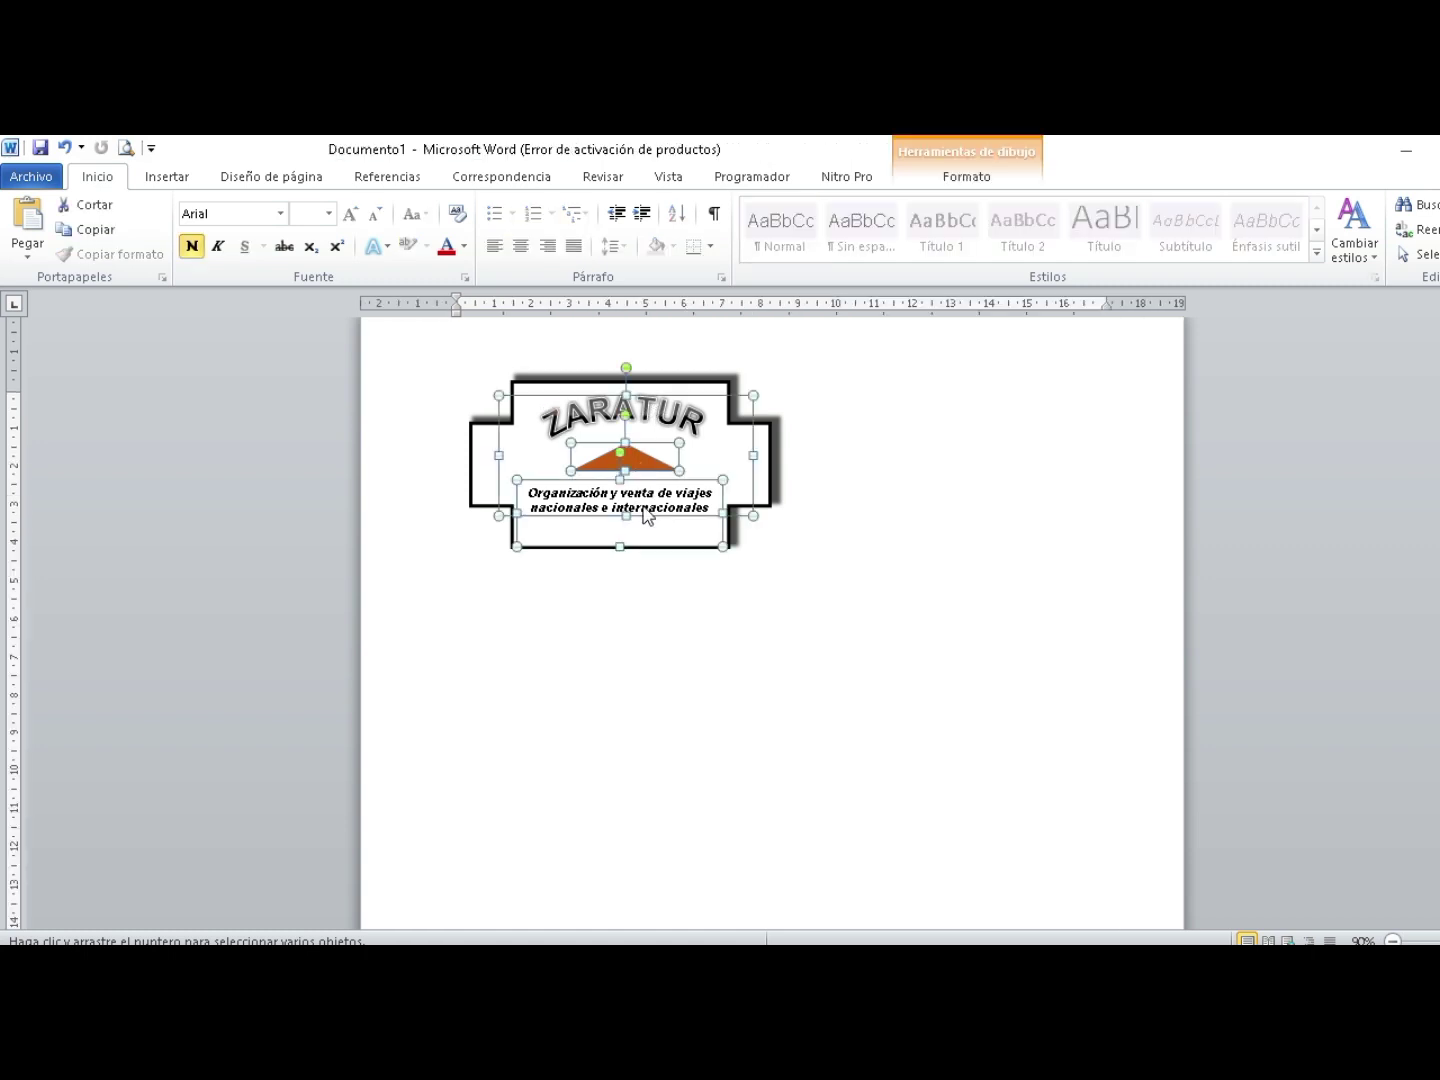
left_click(683, 382, "shift")
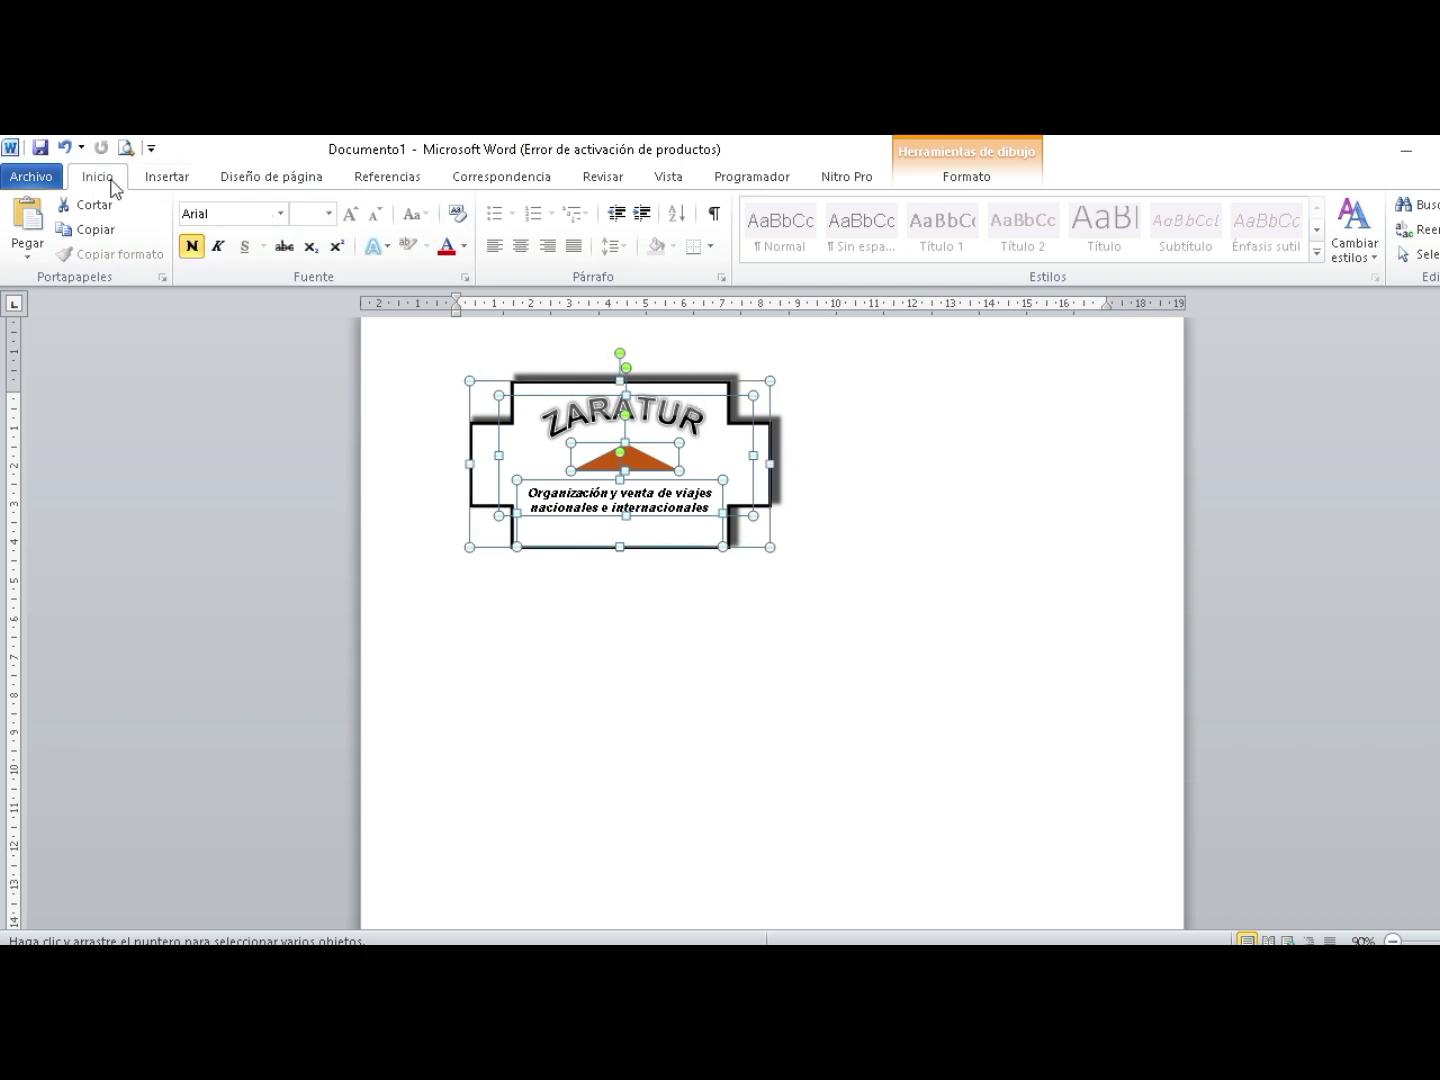
left_click(1415, 254)
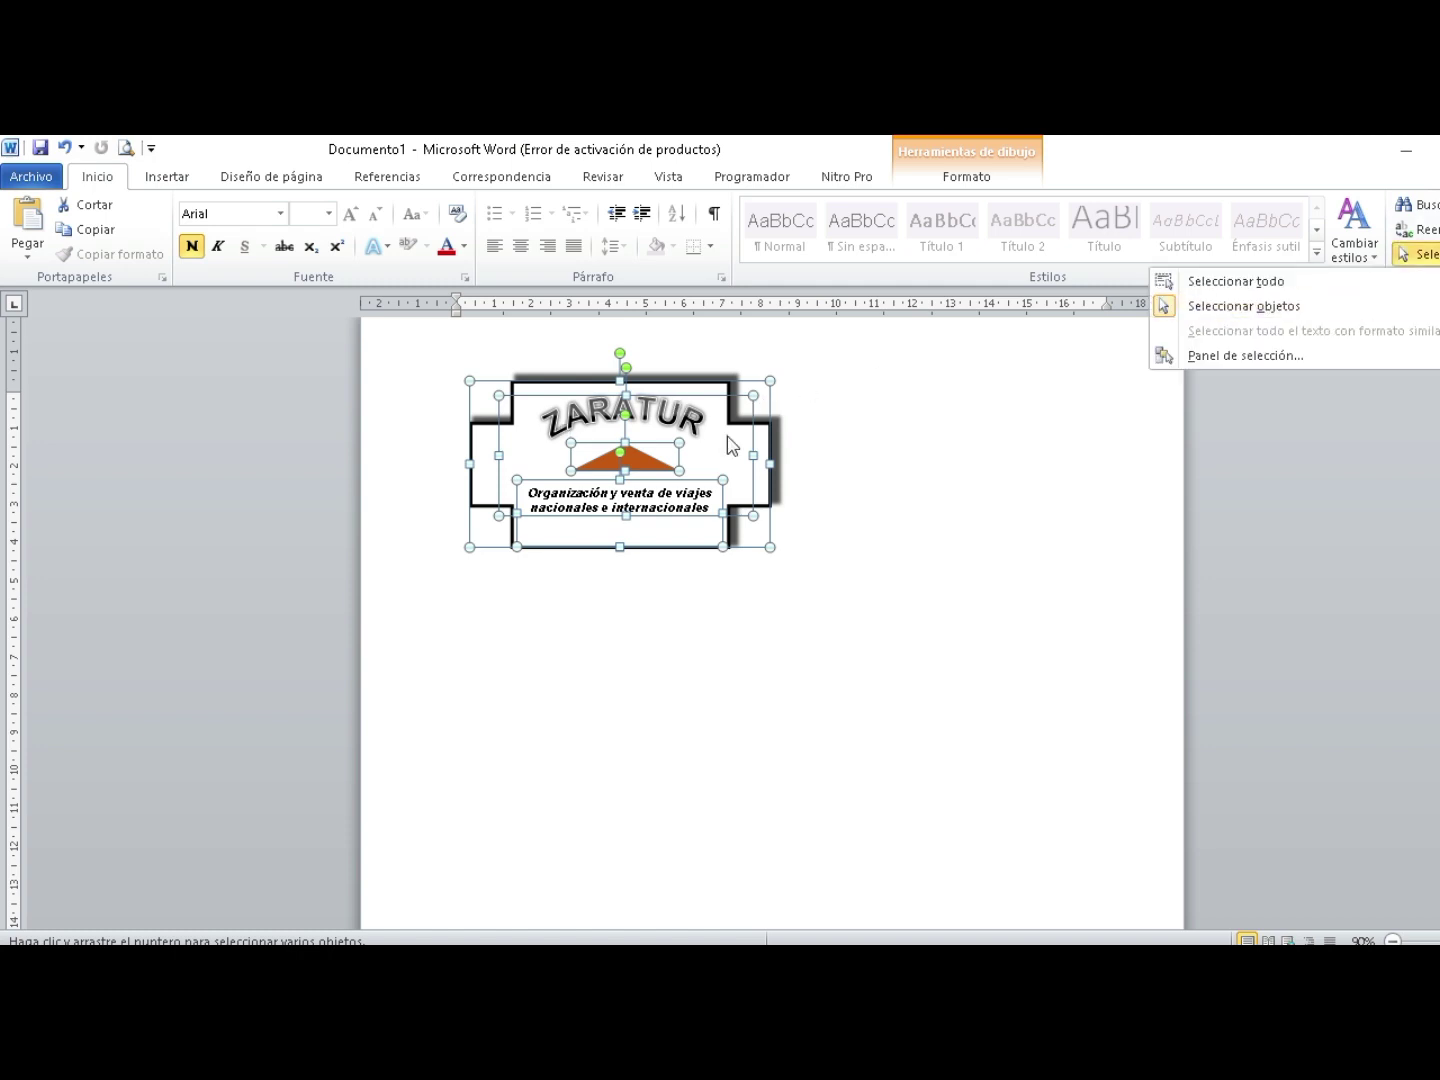
left_click(962, 177)
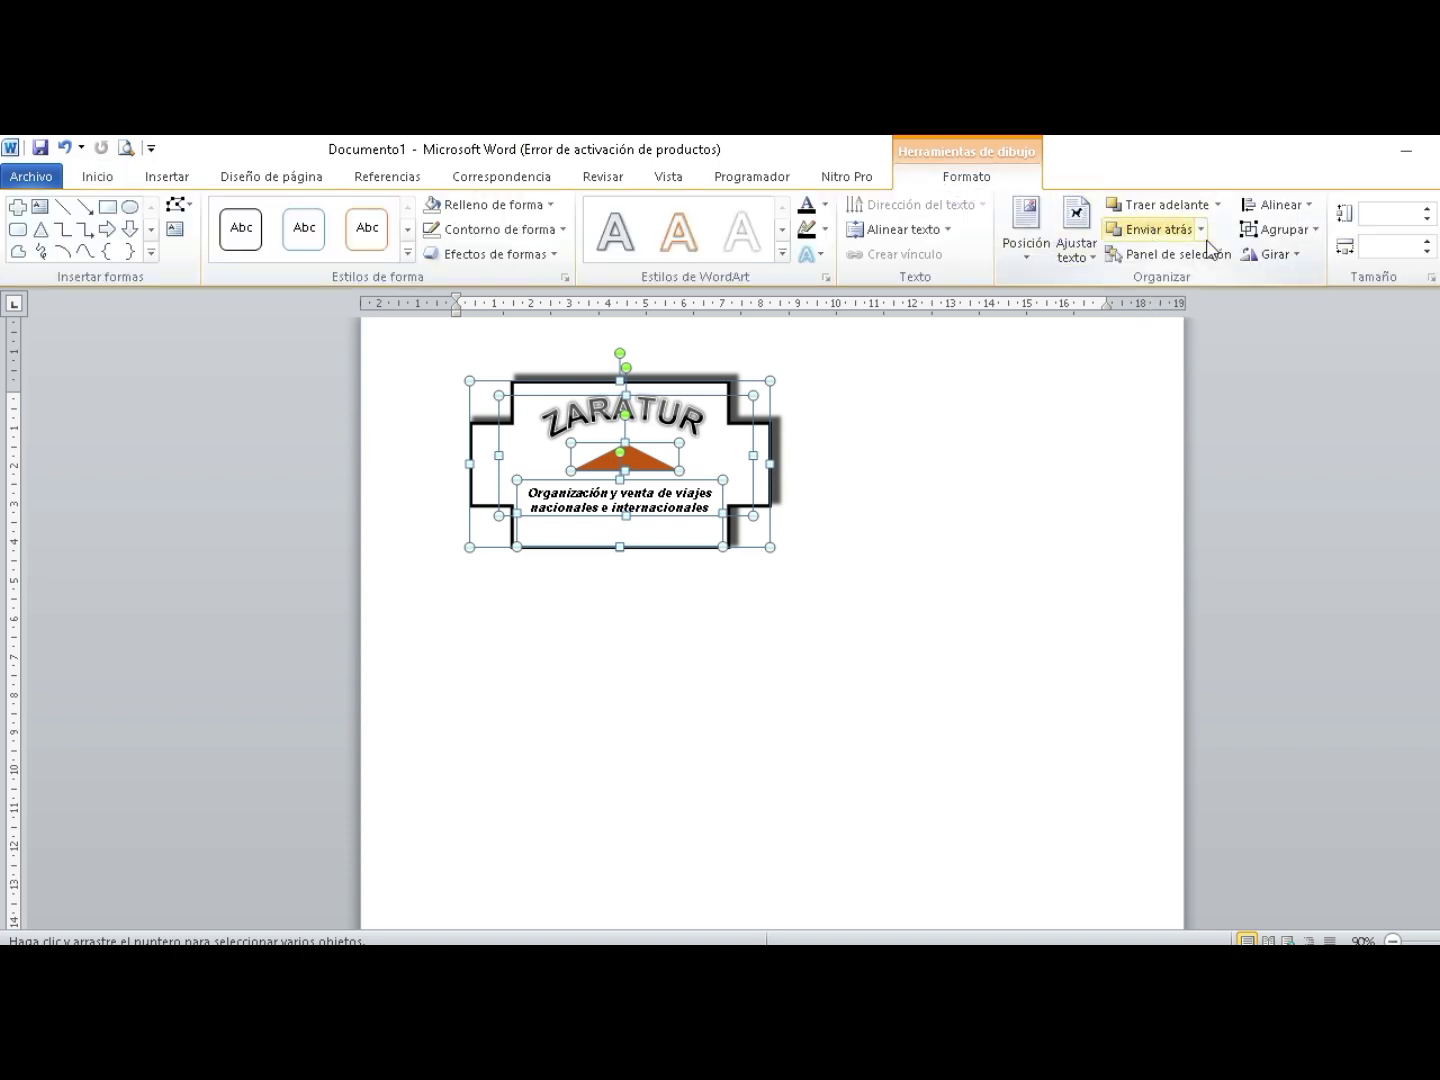
left_click(1303, 232)
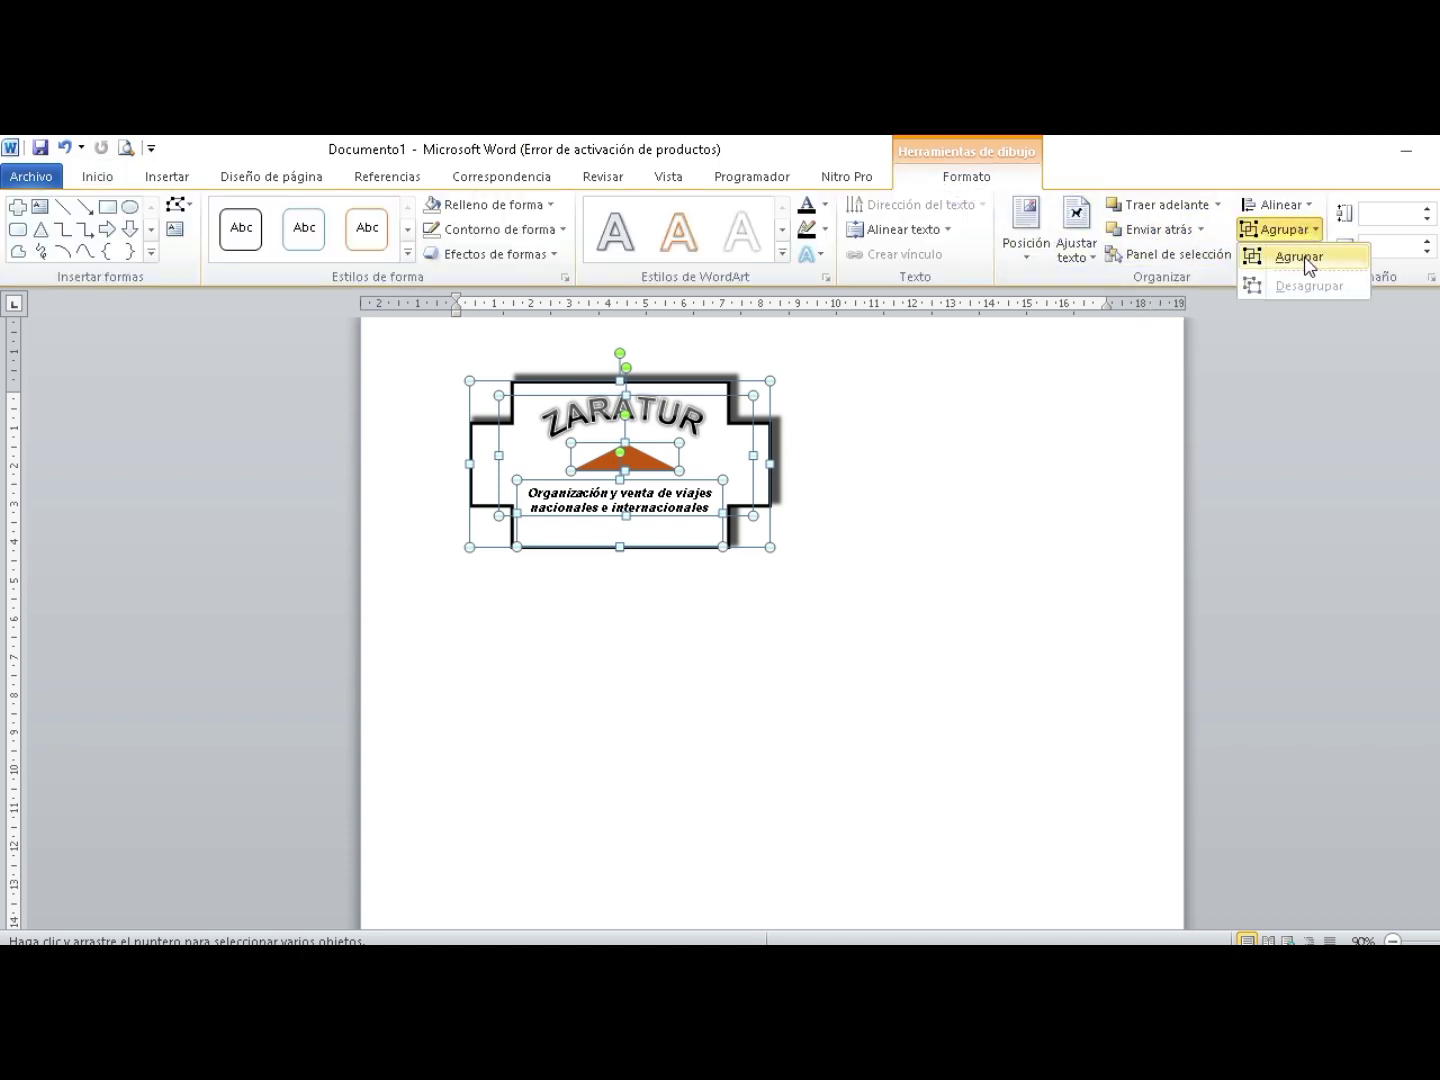
left_click(1300, 257)
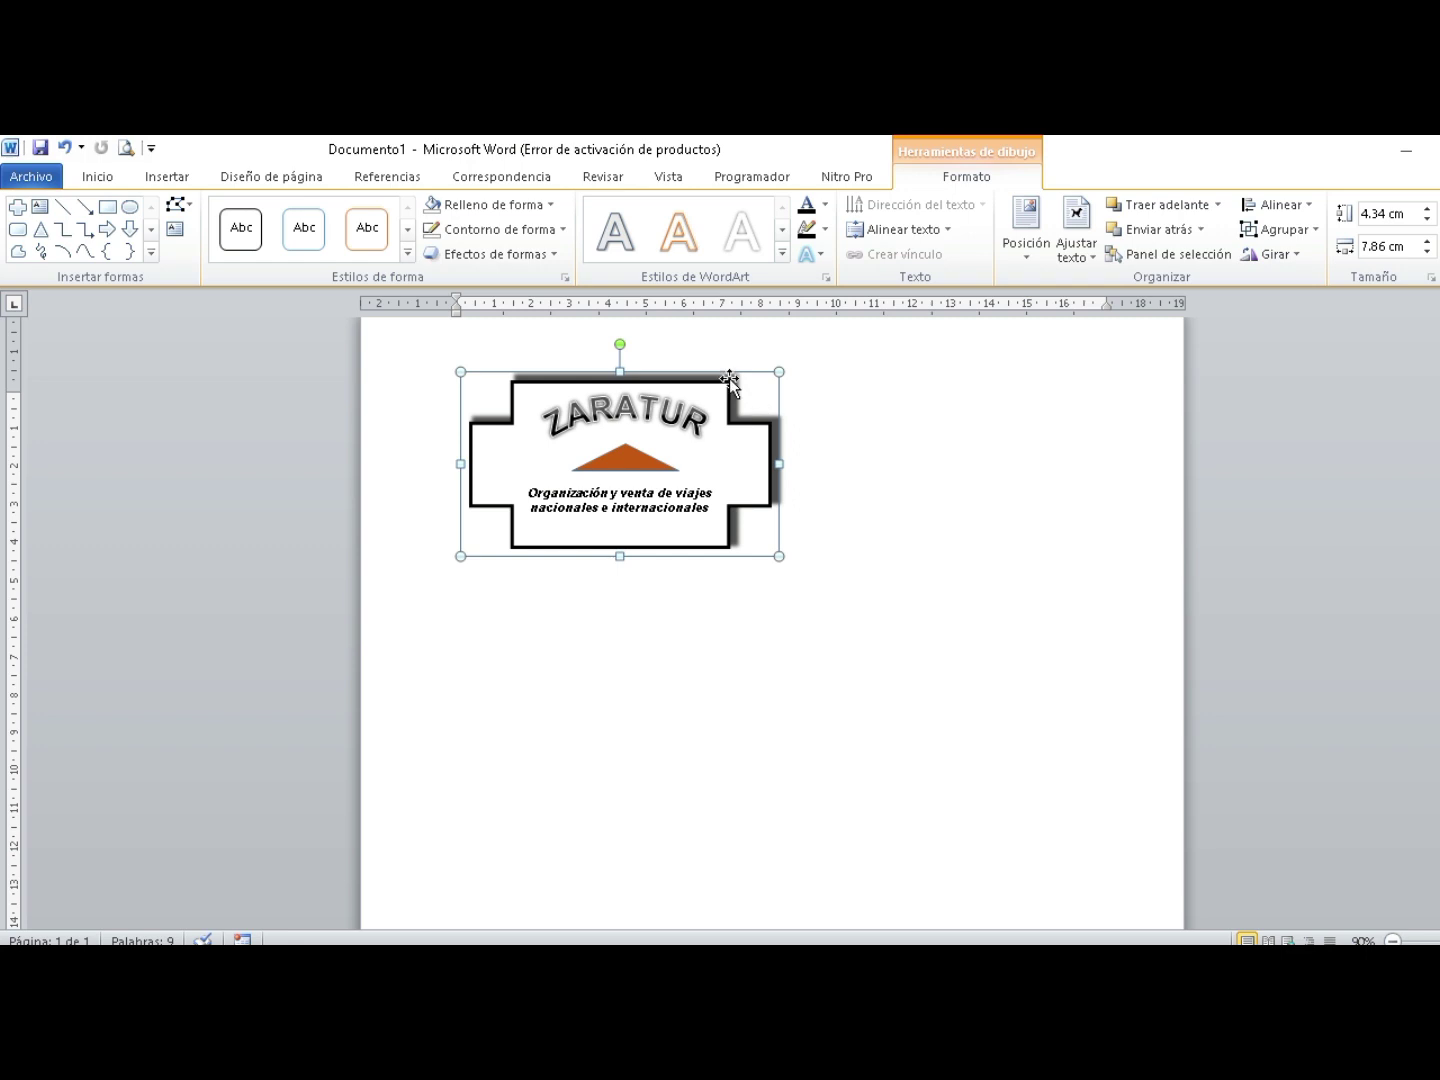
mouse_move(729, 376)
left_mouse_down()
mouse_move(791, 470)
mouse_move(656, 421)
mouse_move(974, 442)
mouse_move(736, 439)
mouse_move(706, 428)
mouse_move(712, 394)
left_mouse_up()
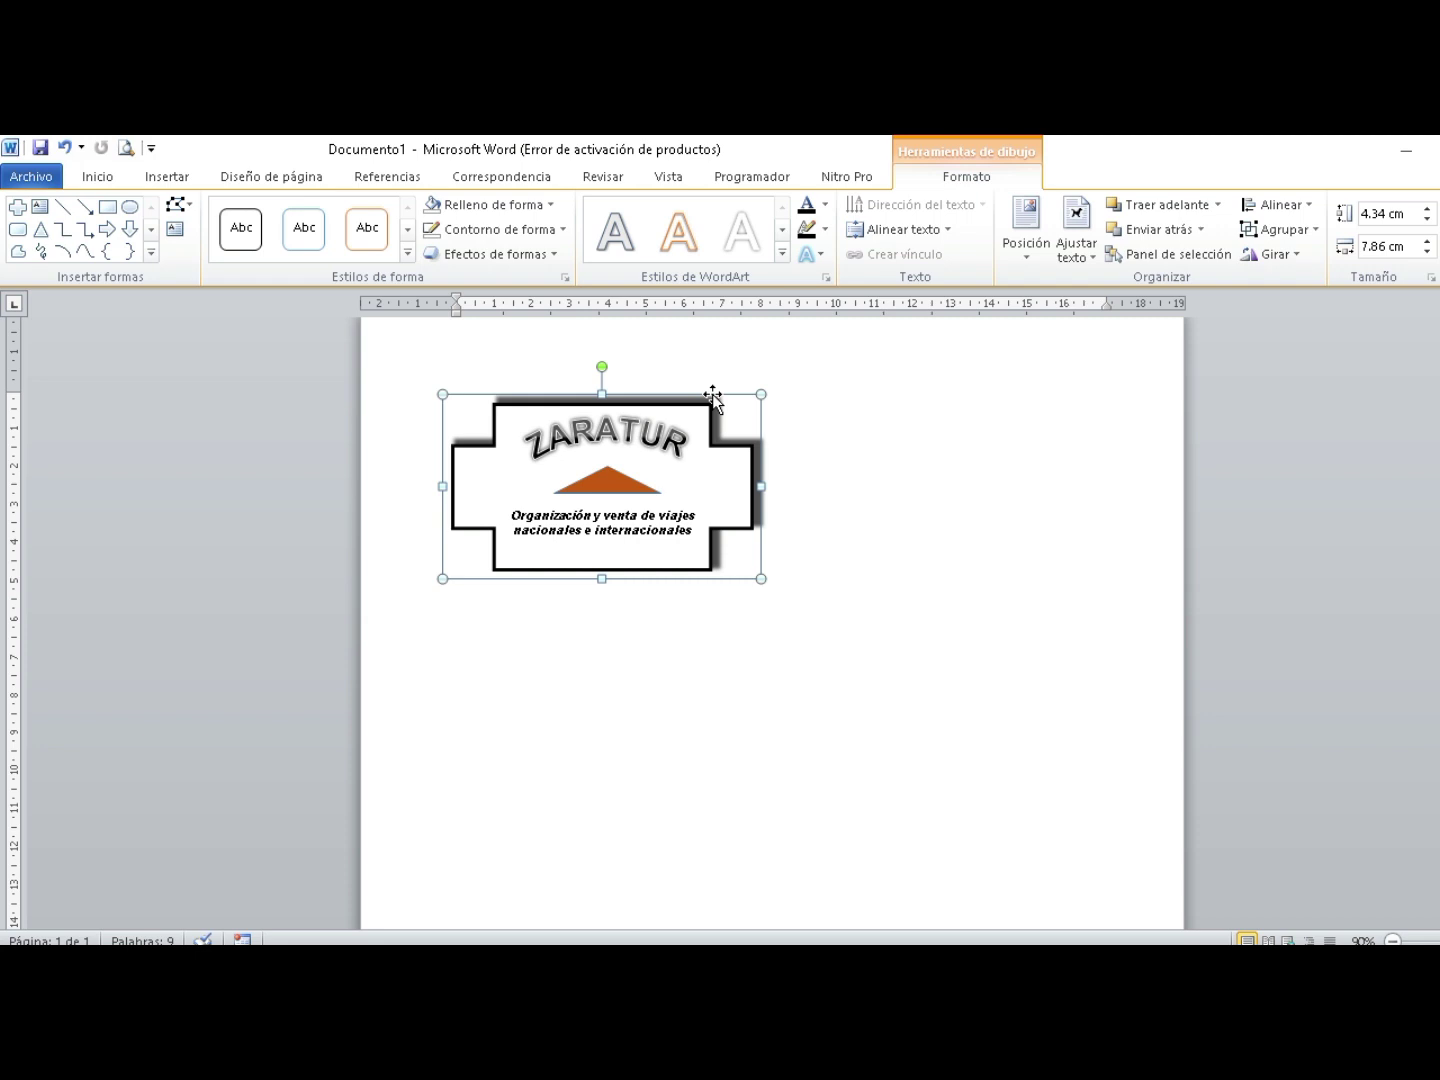
left_click(836, 445)
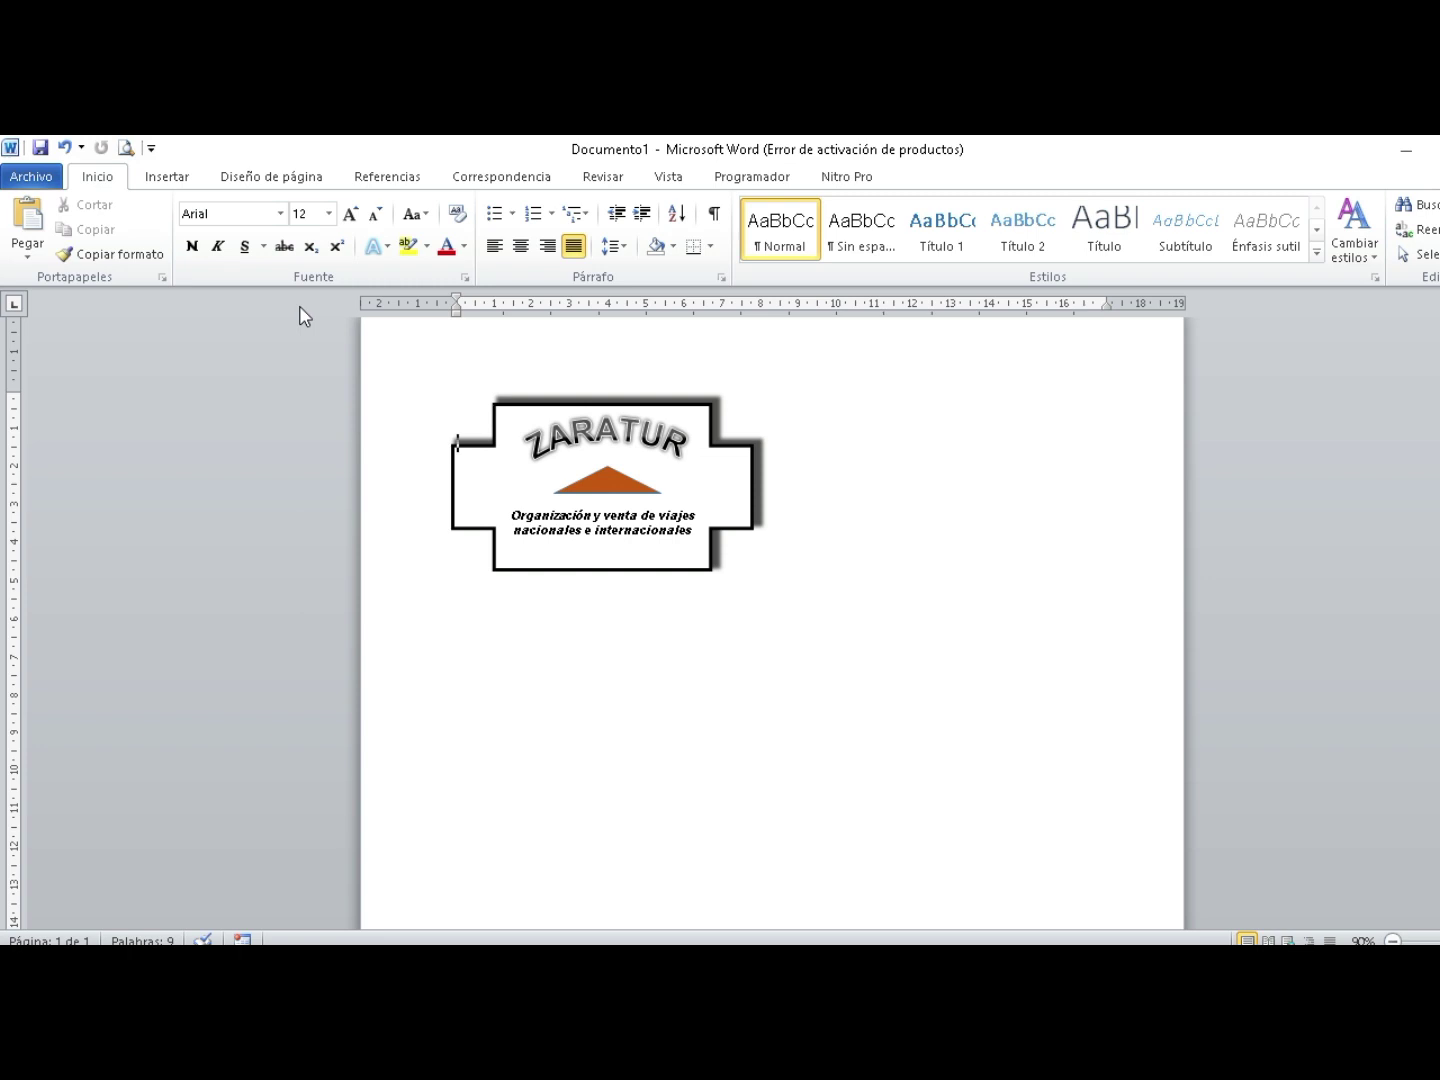
Draw a regular pentagon shape about 7.24 cm wide and 5.61 cm high on the page to the right of the ZARATUR logo.
left_click(166, 181)
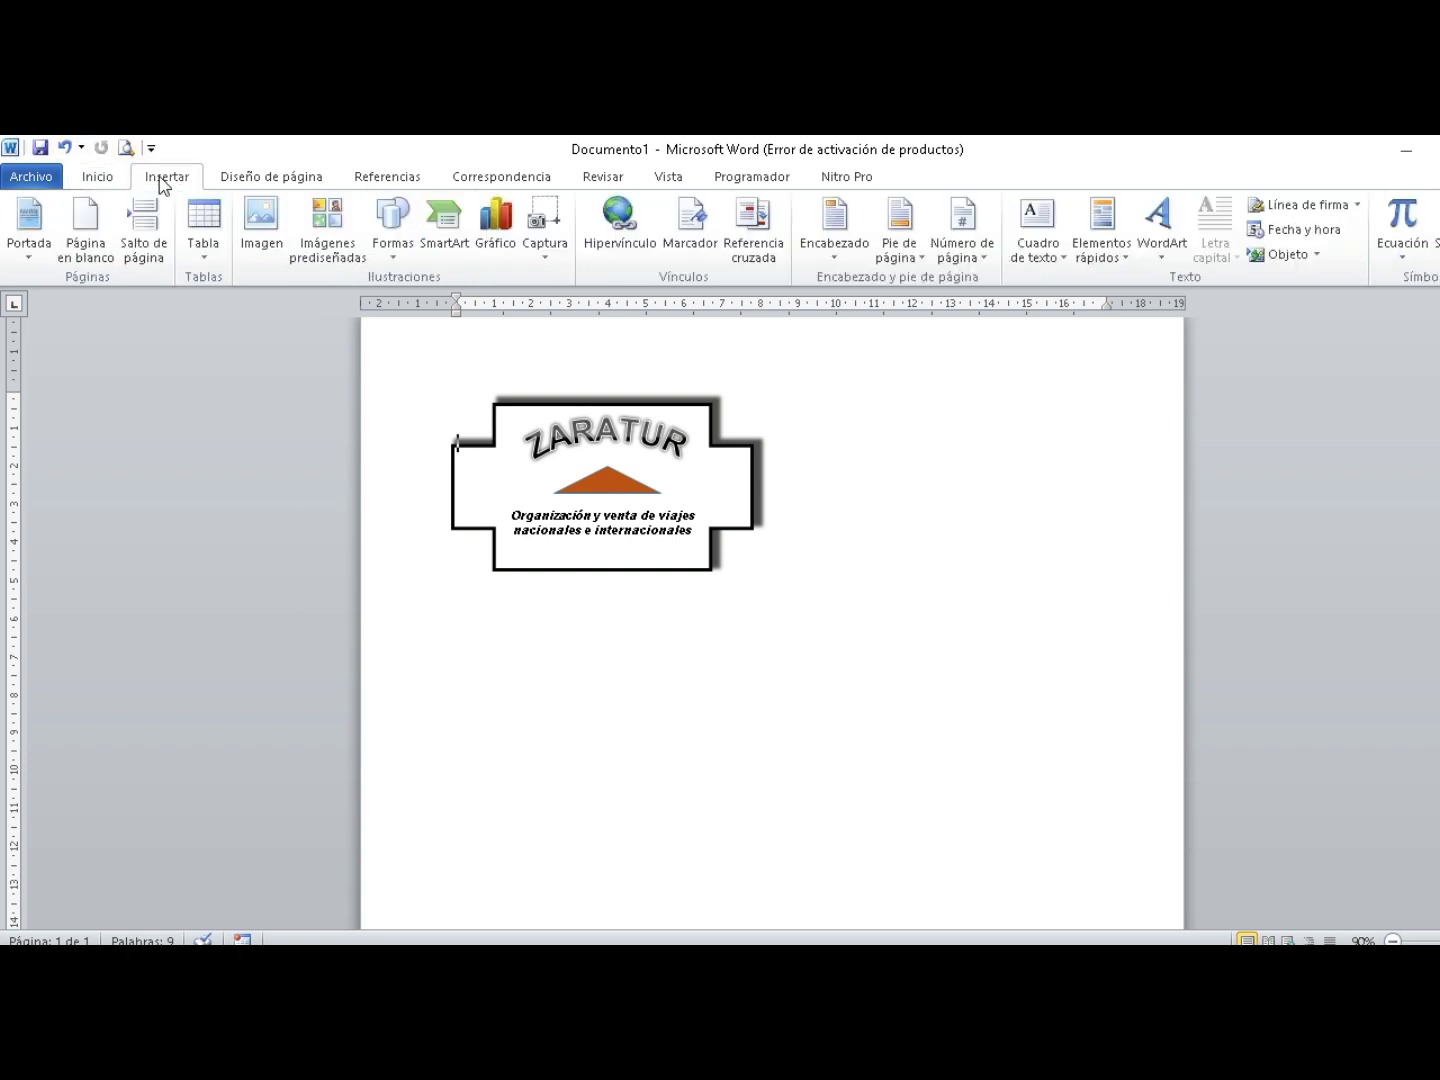
left_click(394, 262)
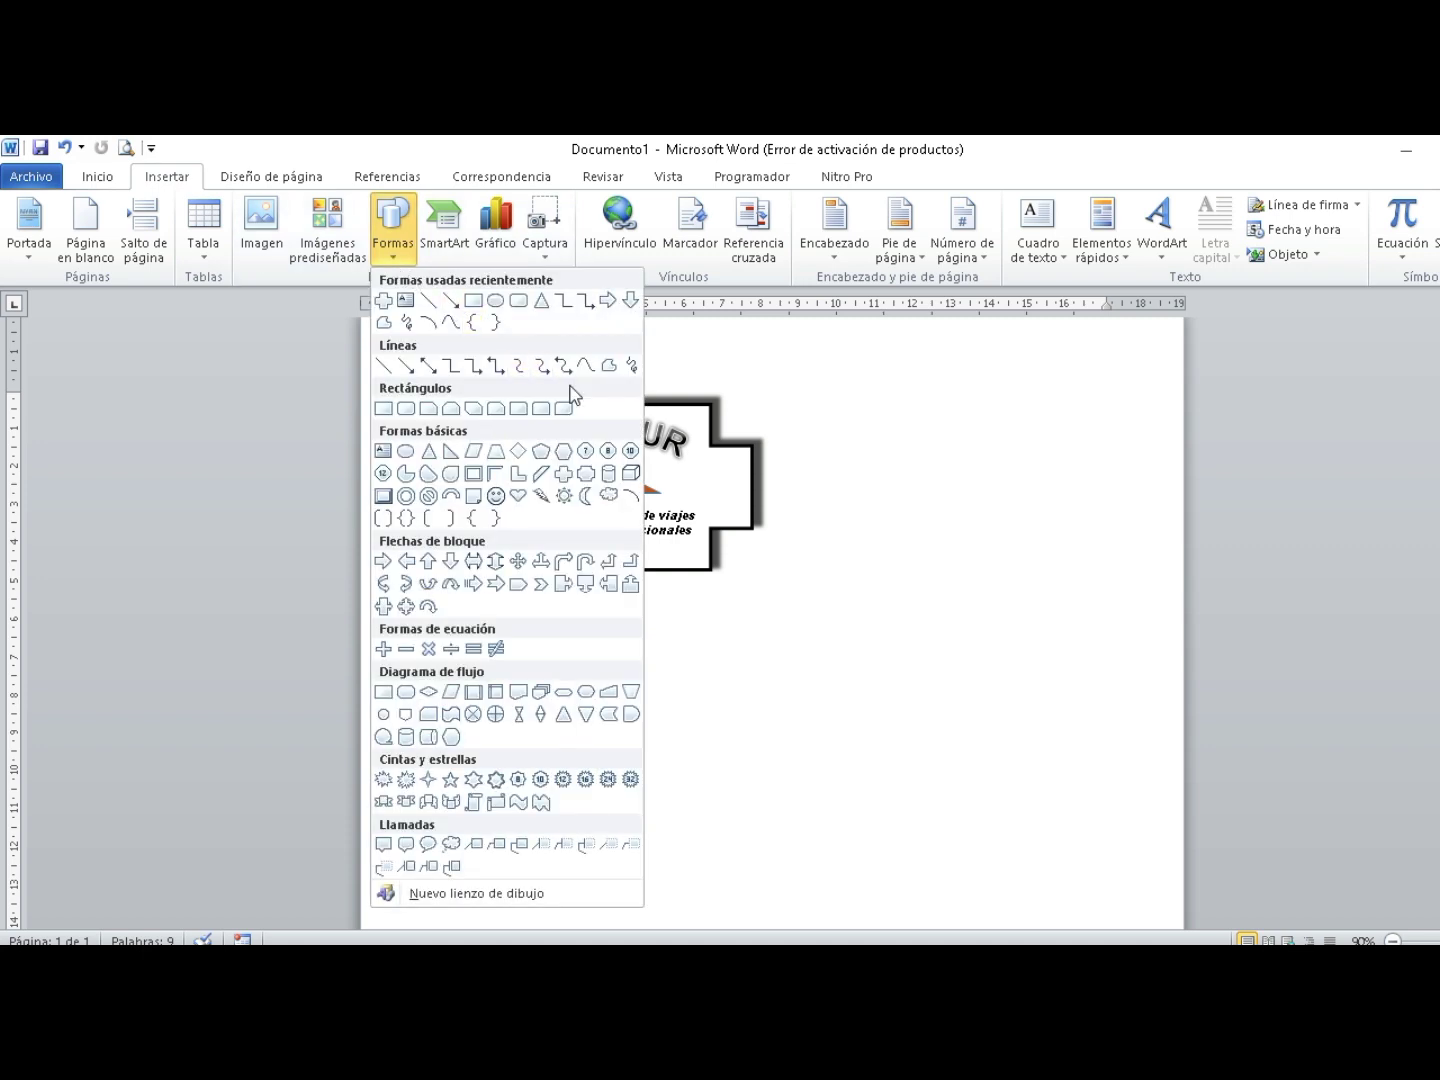
left_click(540, 452)
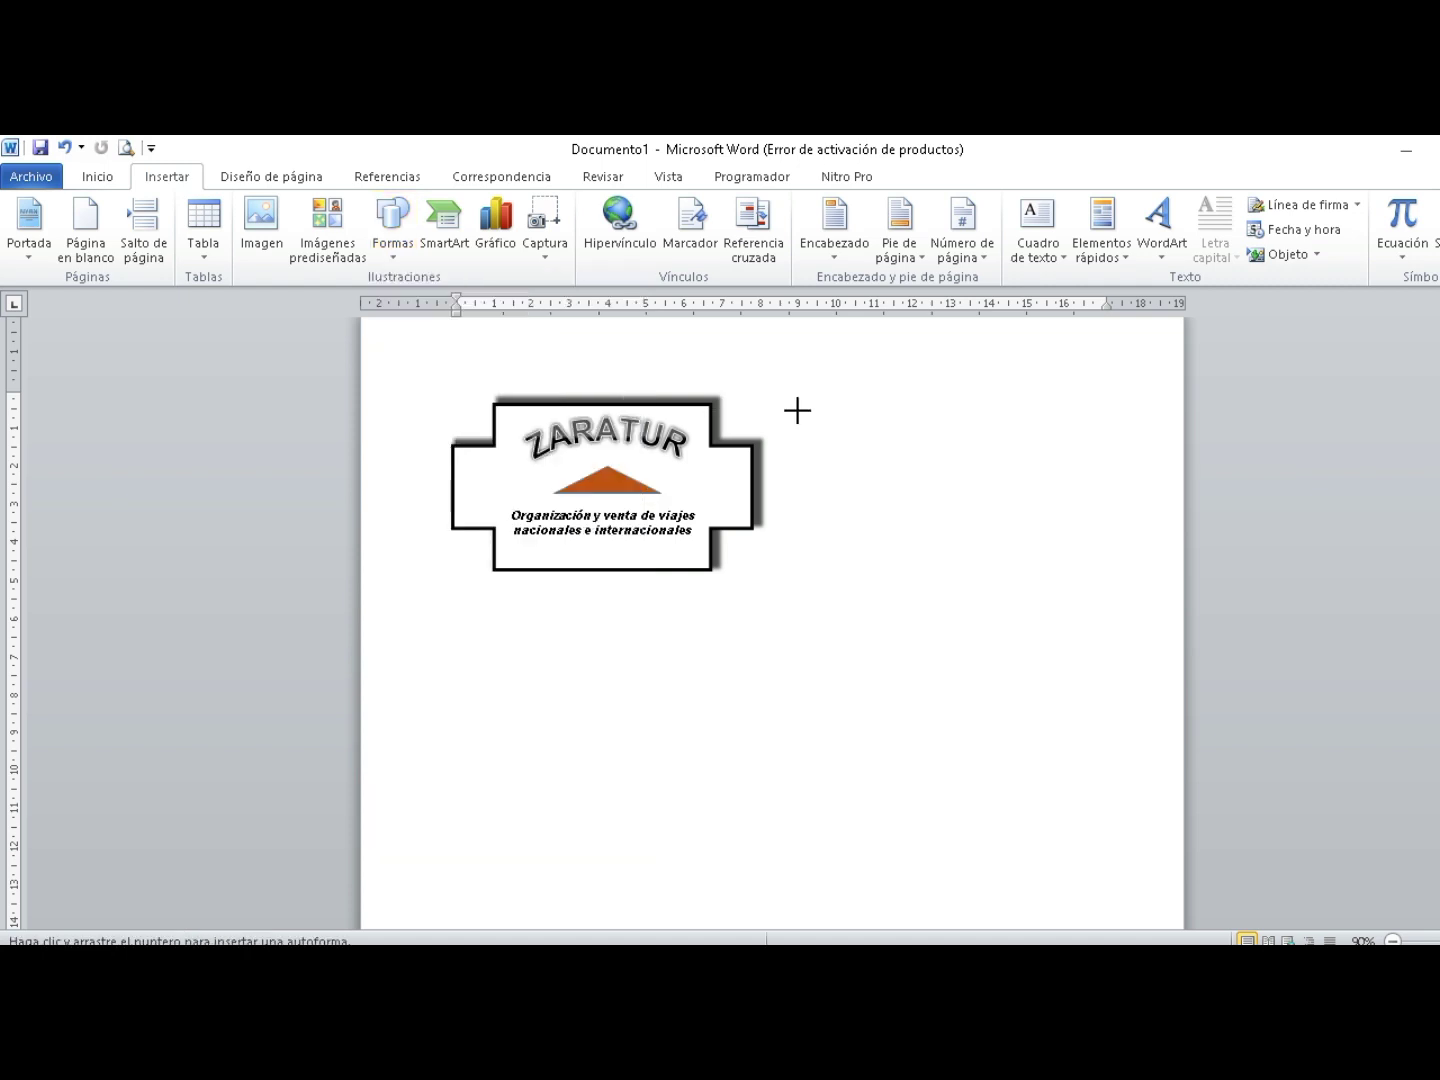
left_click_drag(855, 410, 1119, 610)
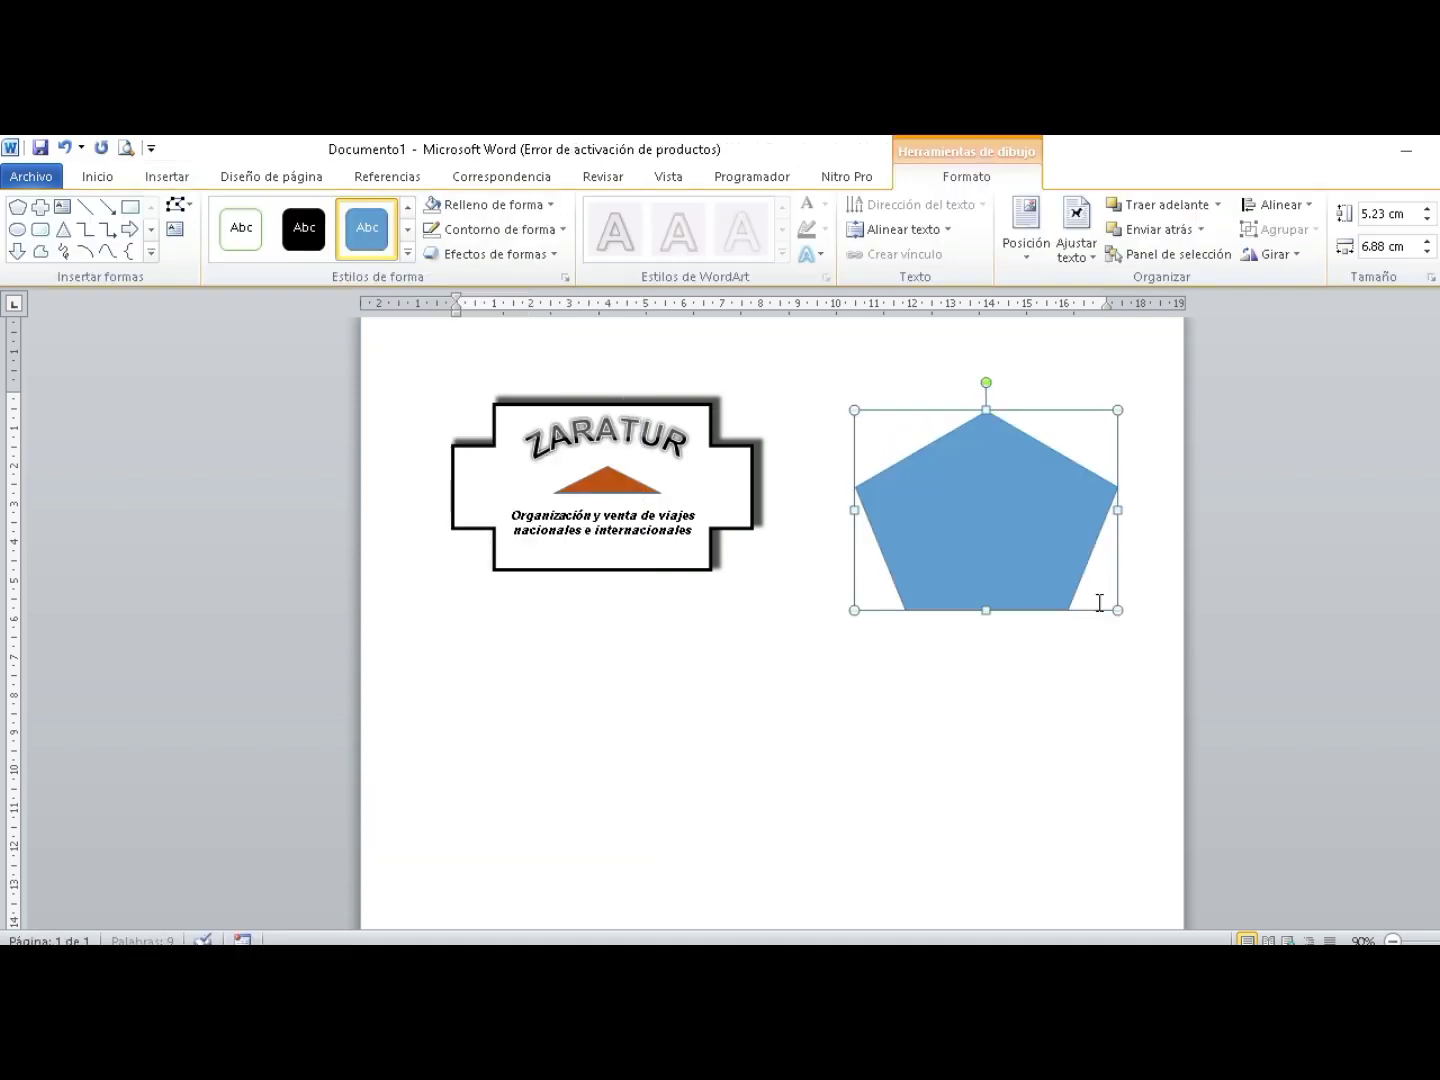
left_click_drag(1016, 554, 941, 586)
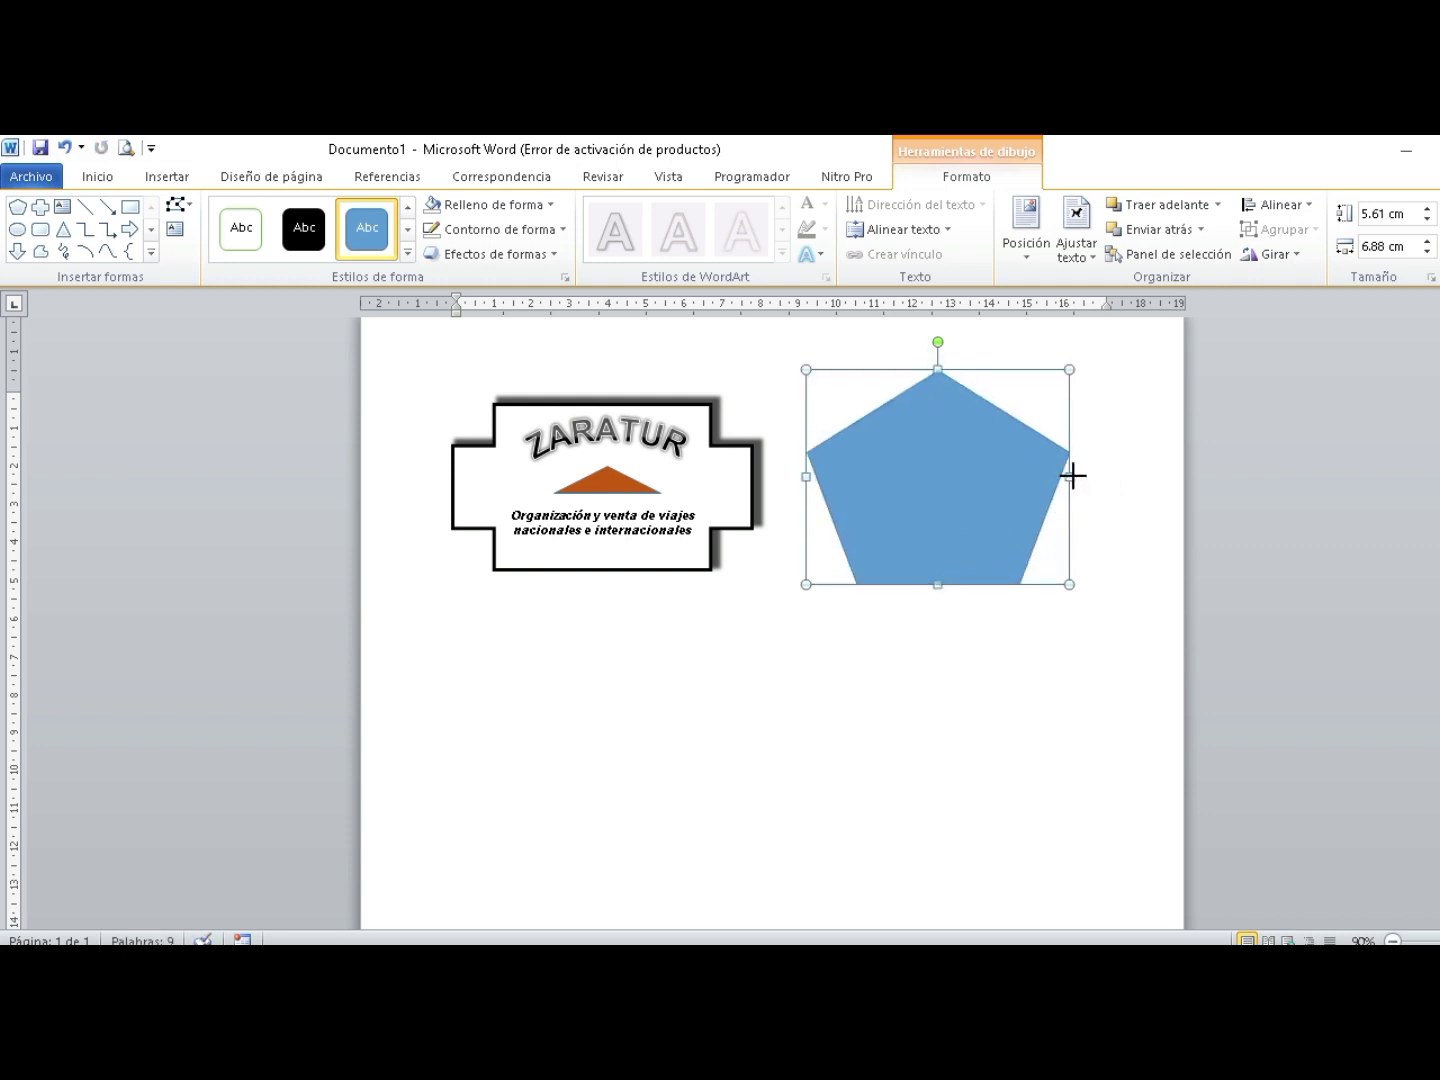
left_click_drag(1073, 475, 1083, 476)
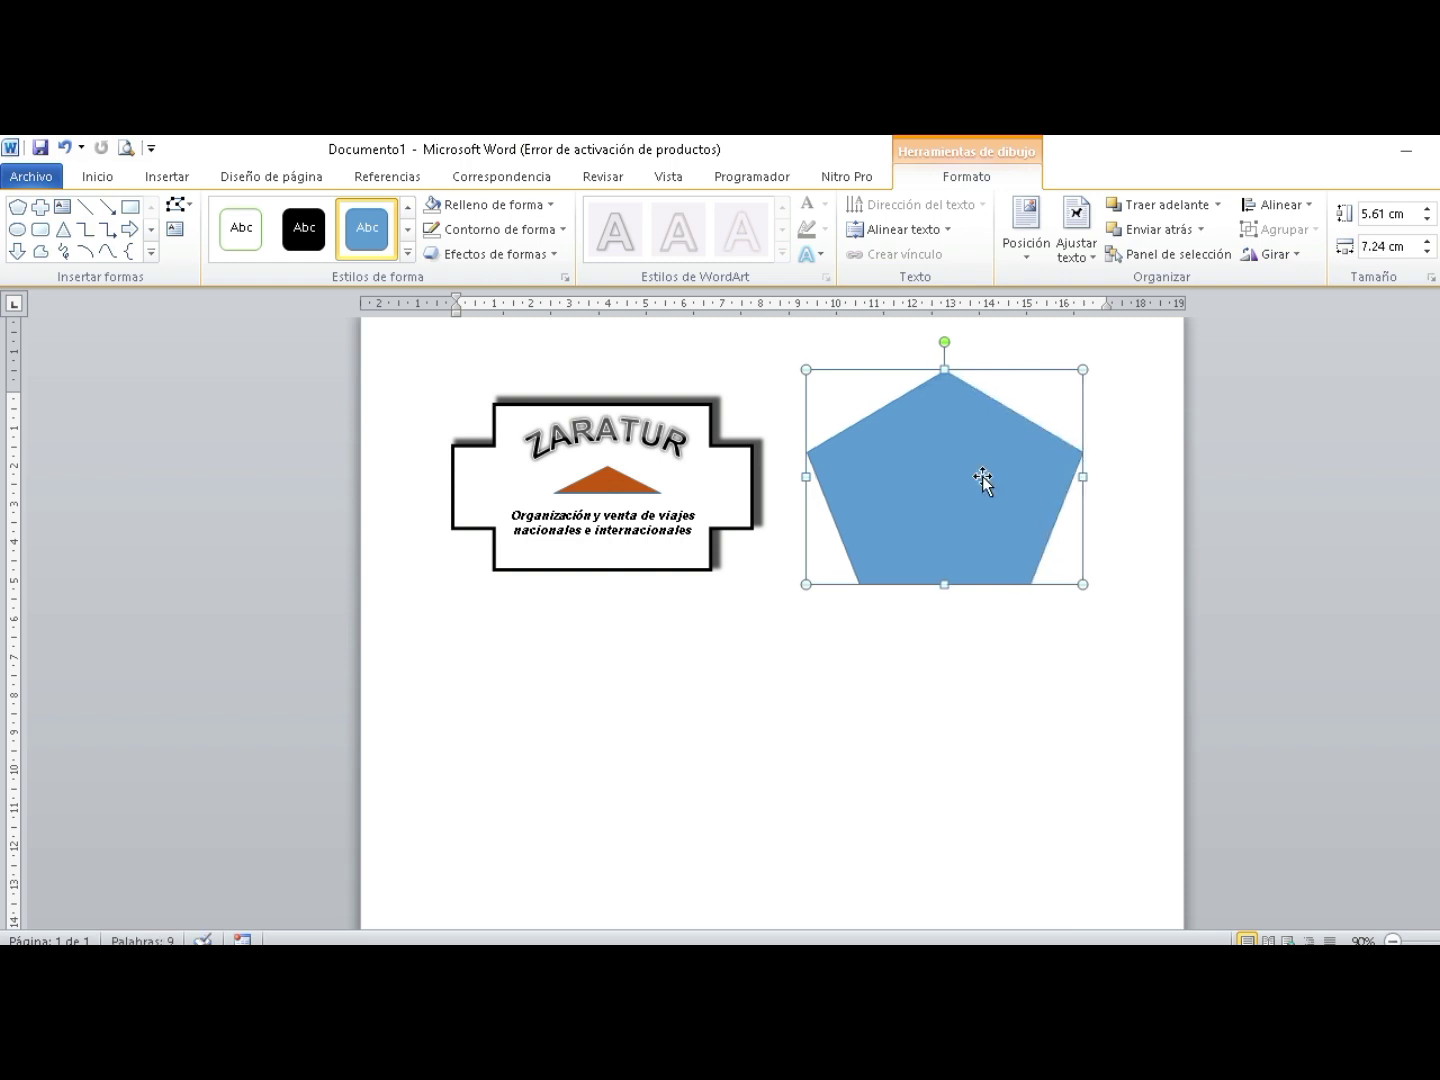
left_click_drag(980, 481, 1006, 476)
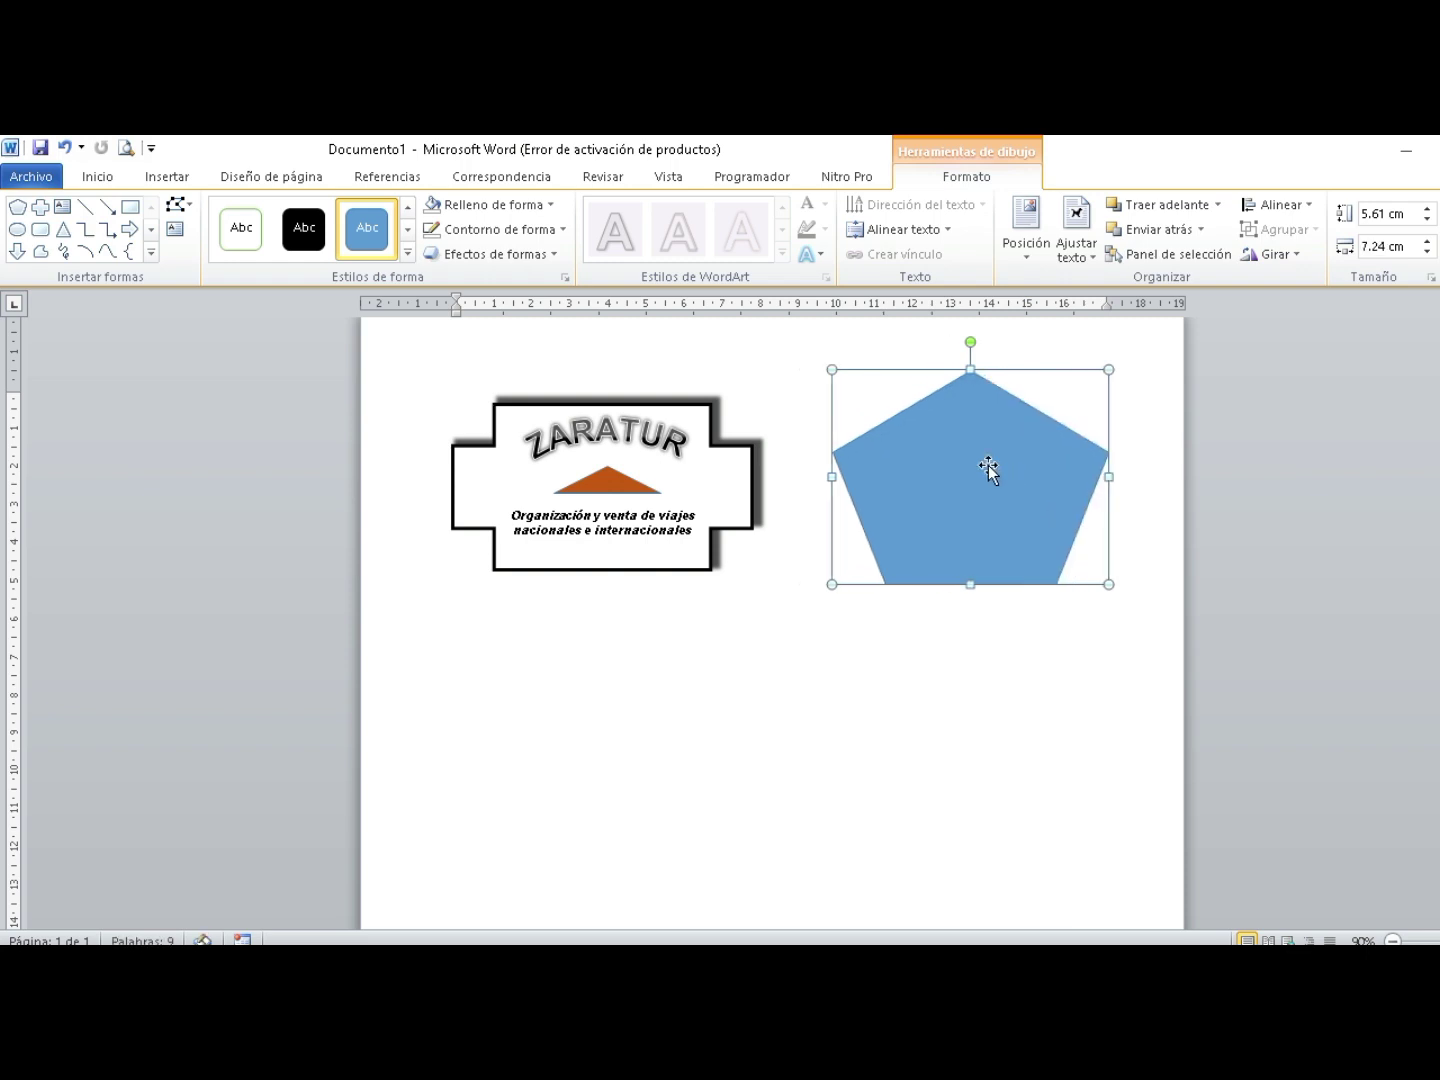
Remove the pentagon's fill and set its outline weight to 4½ pt.
left_click(457, 211)
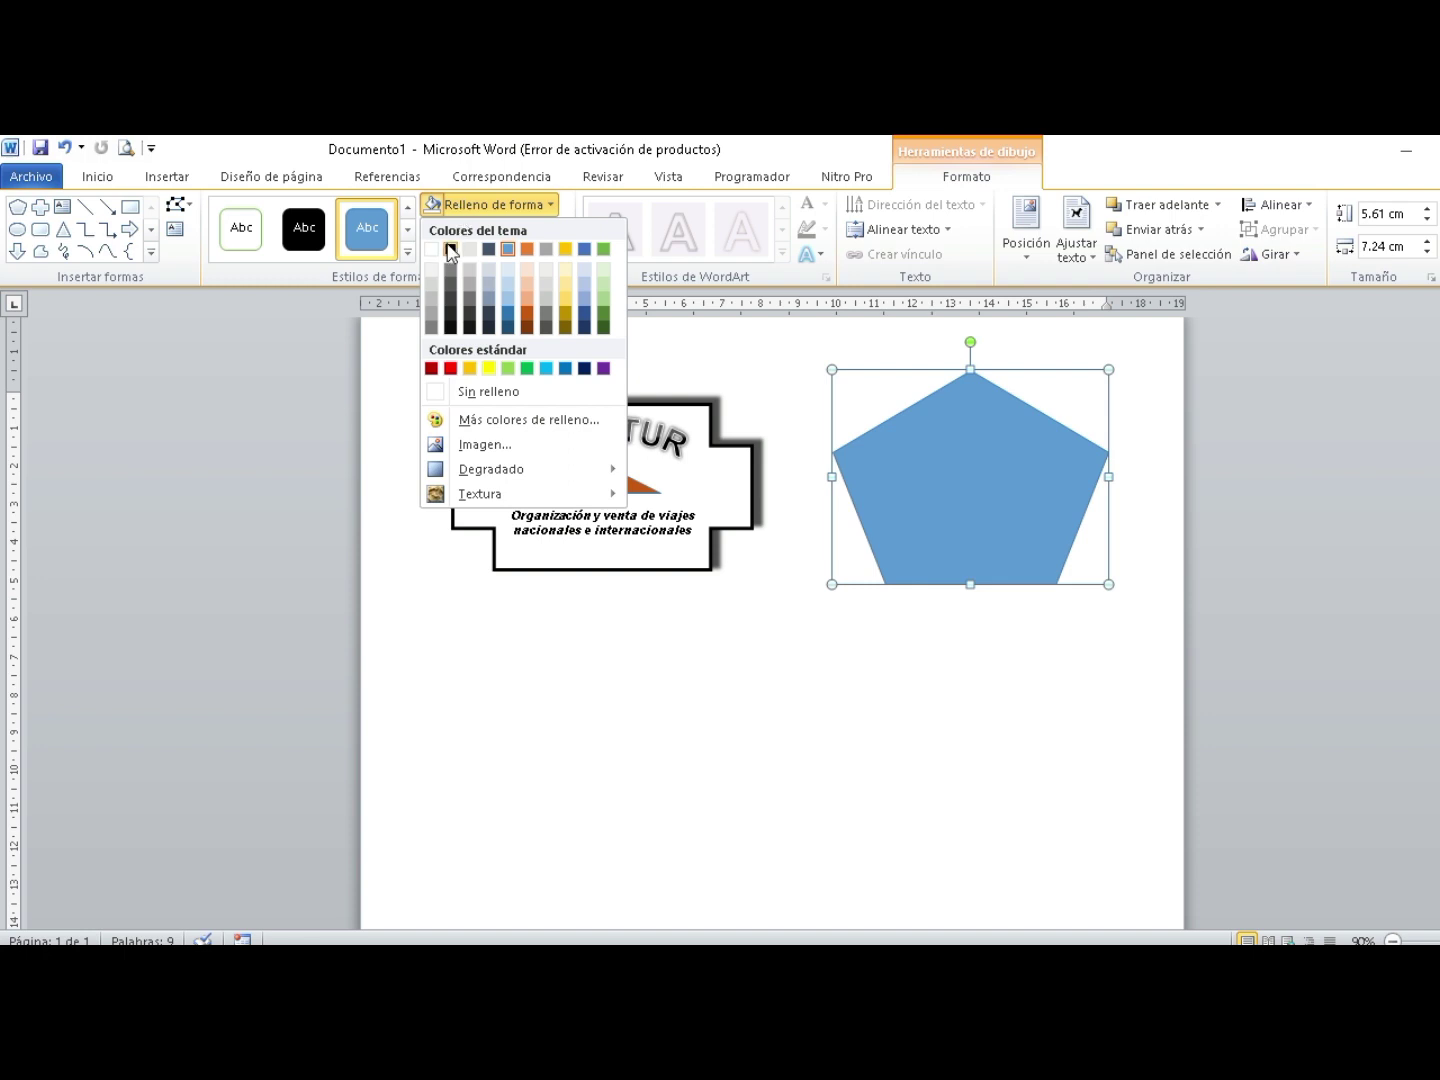
left_click(490, 392)
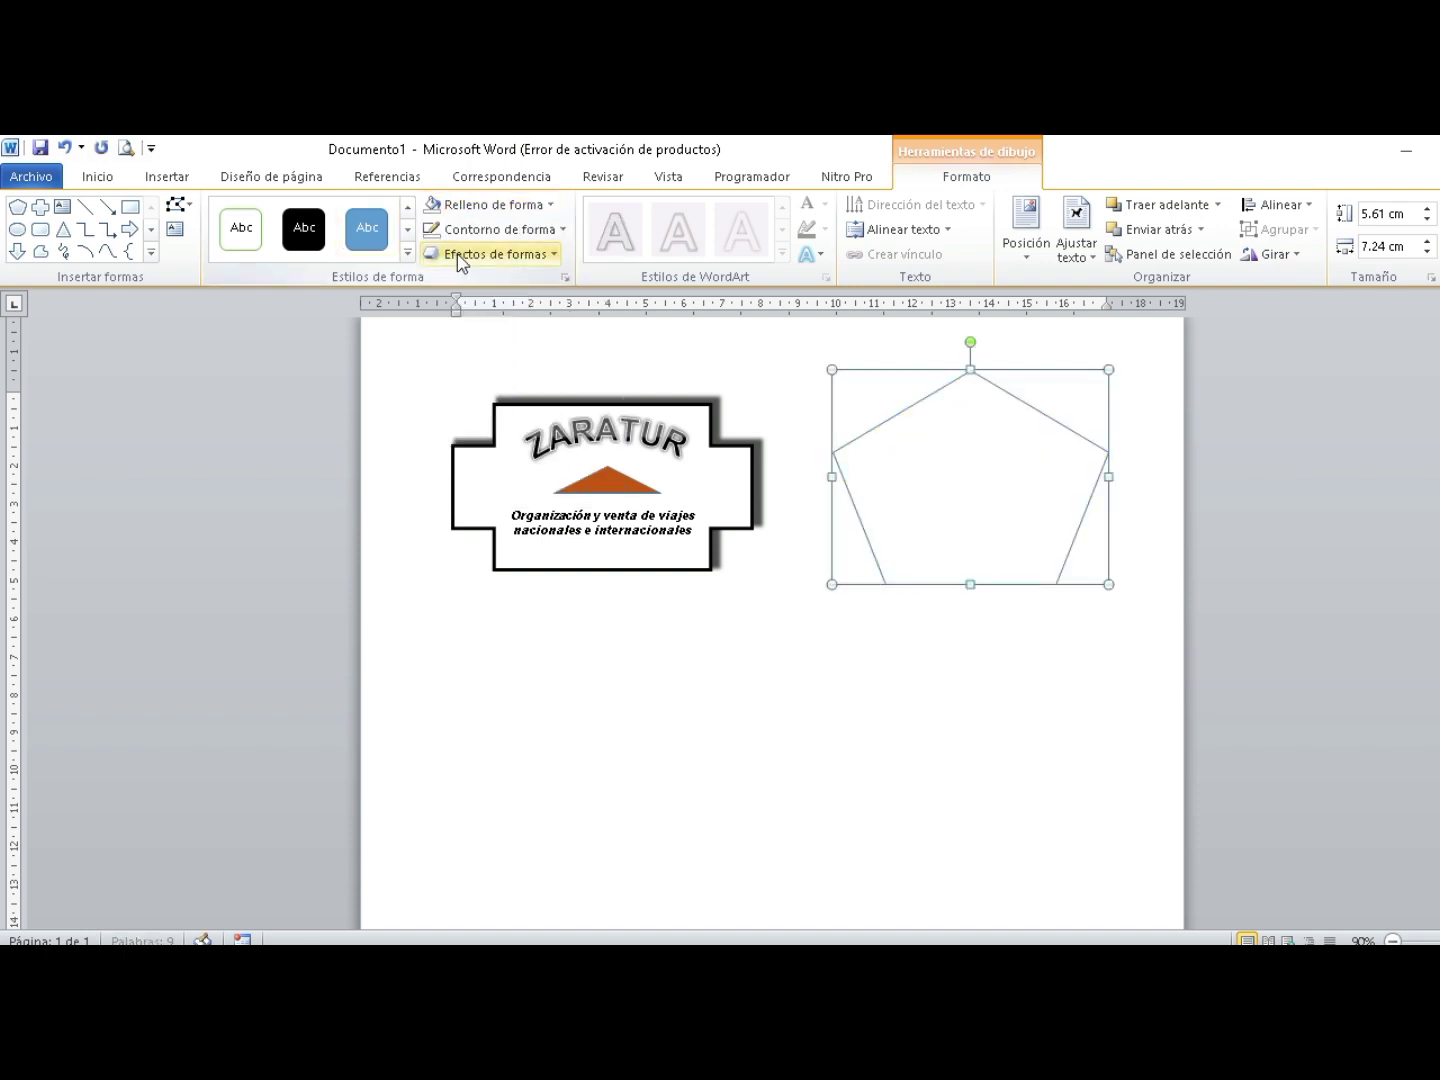
left_click(484, 235)
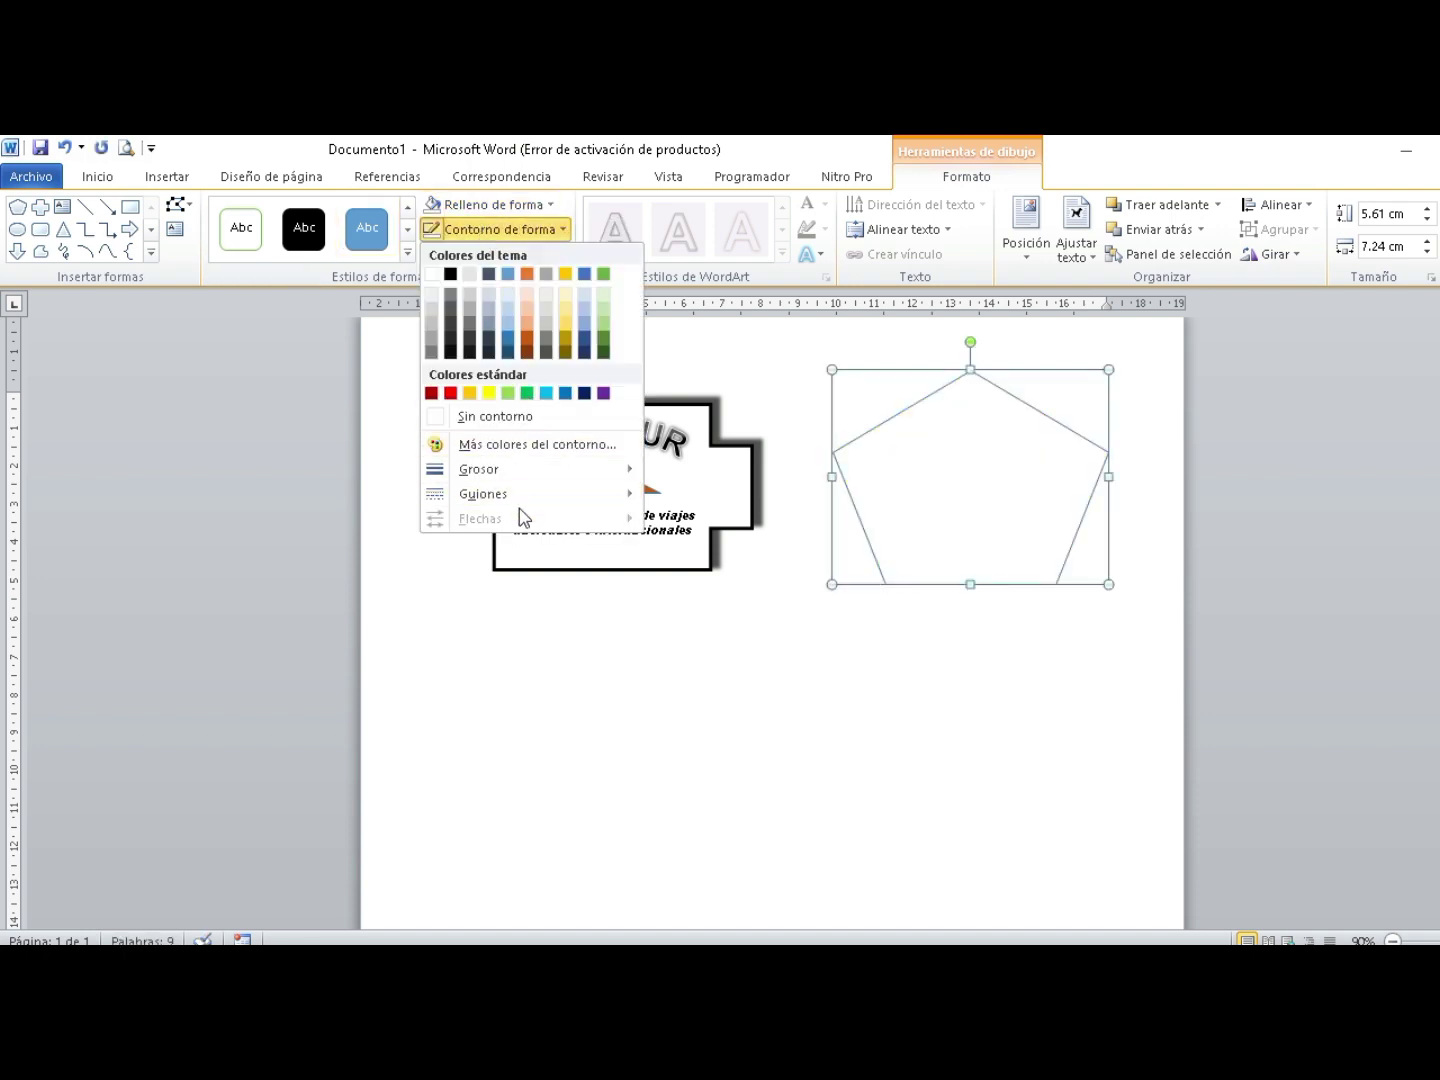
mouse_move(535, 478)
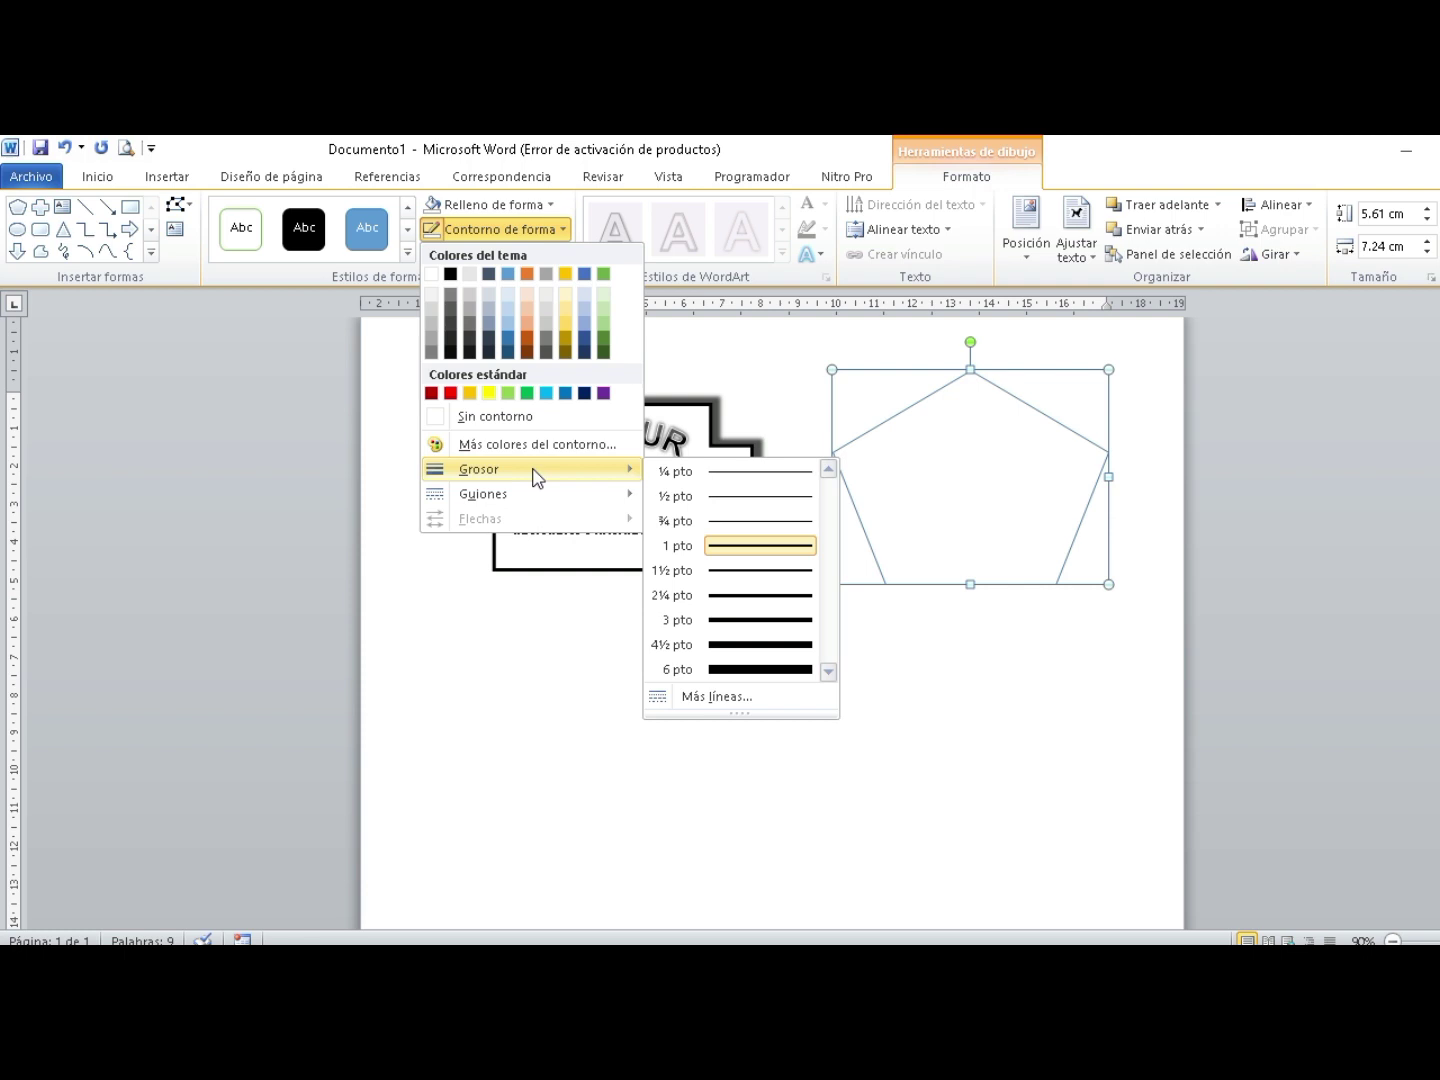
left_click(739, 645)
left_click(549, 264)
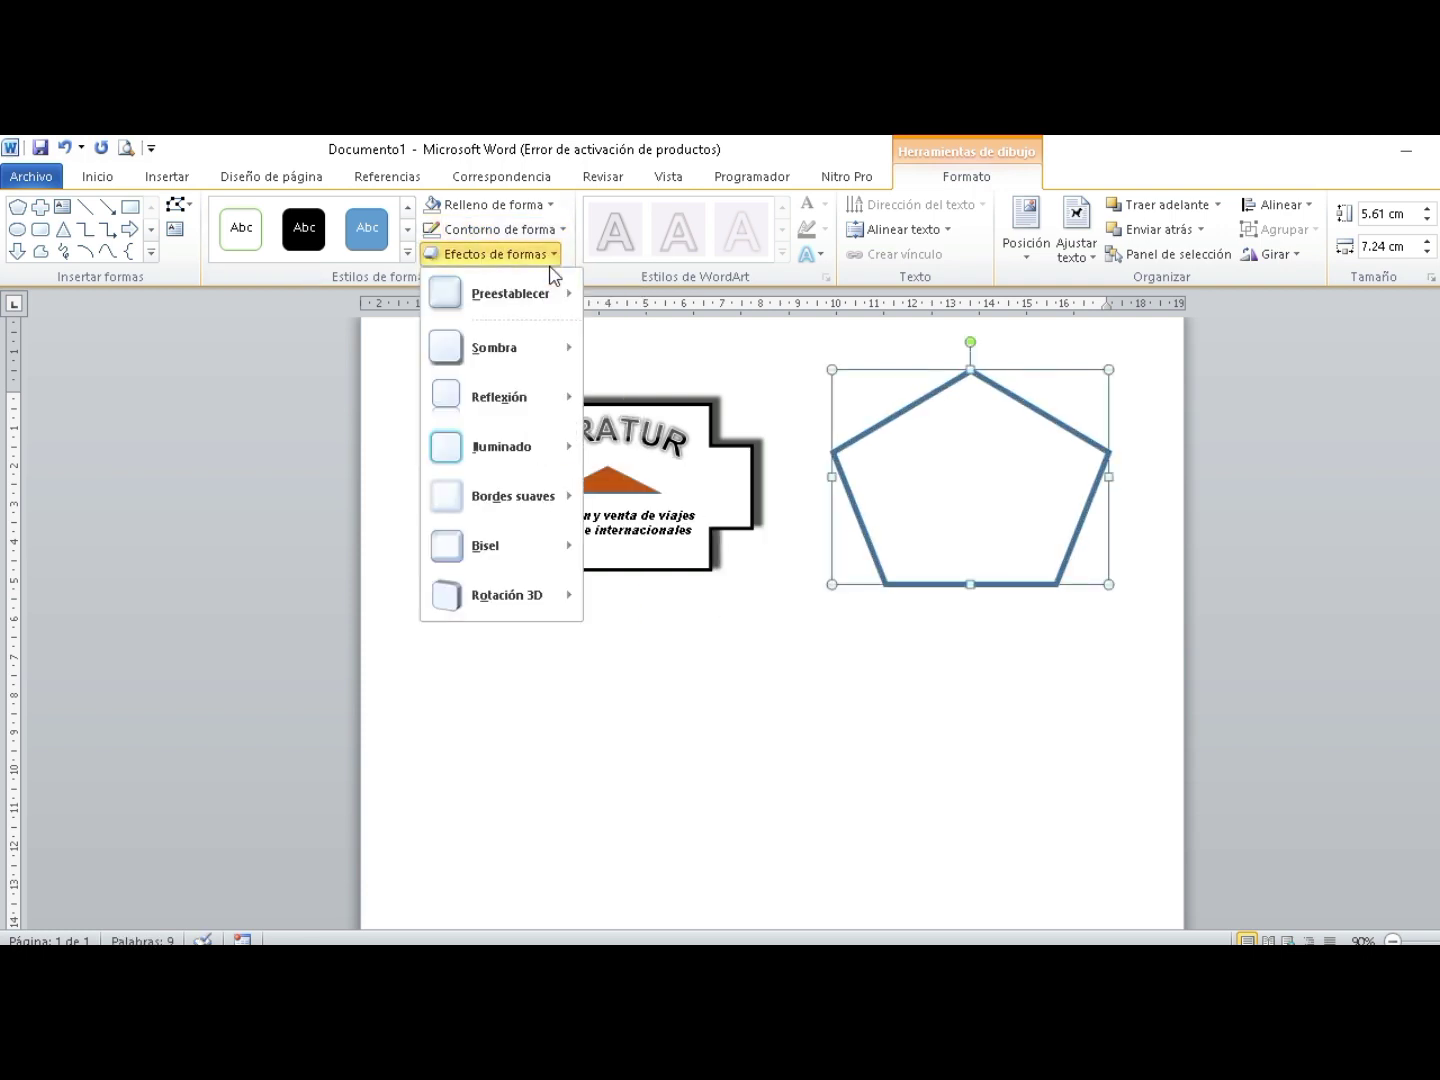
Give the pentagon's outline the compound line type "Fino Grueso".
left_click(563, 232)
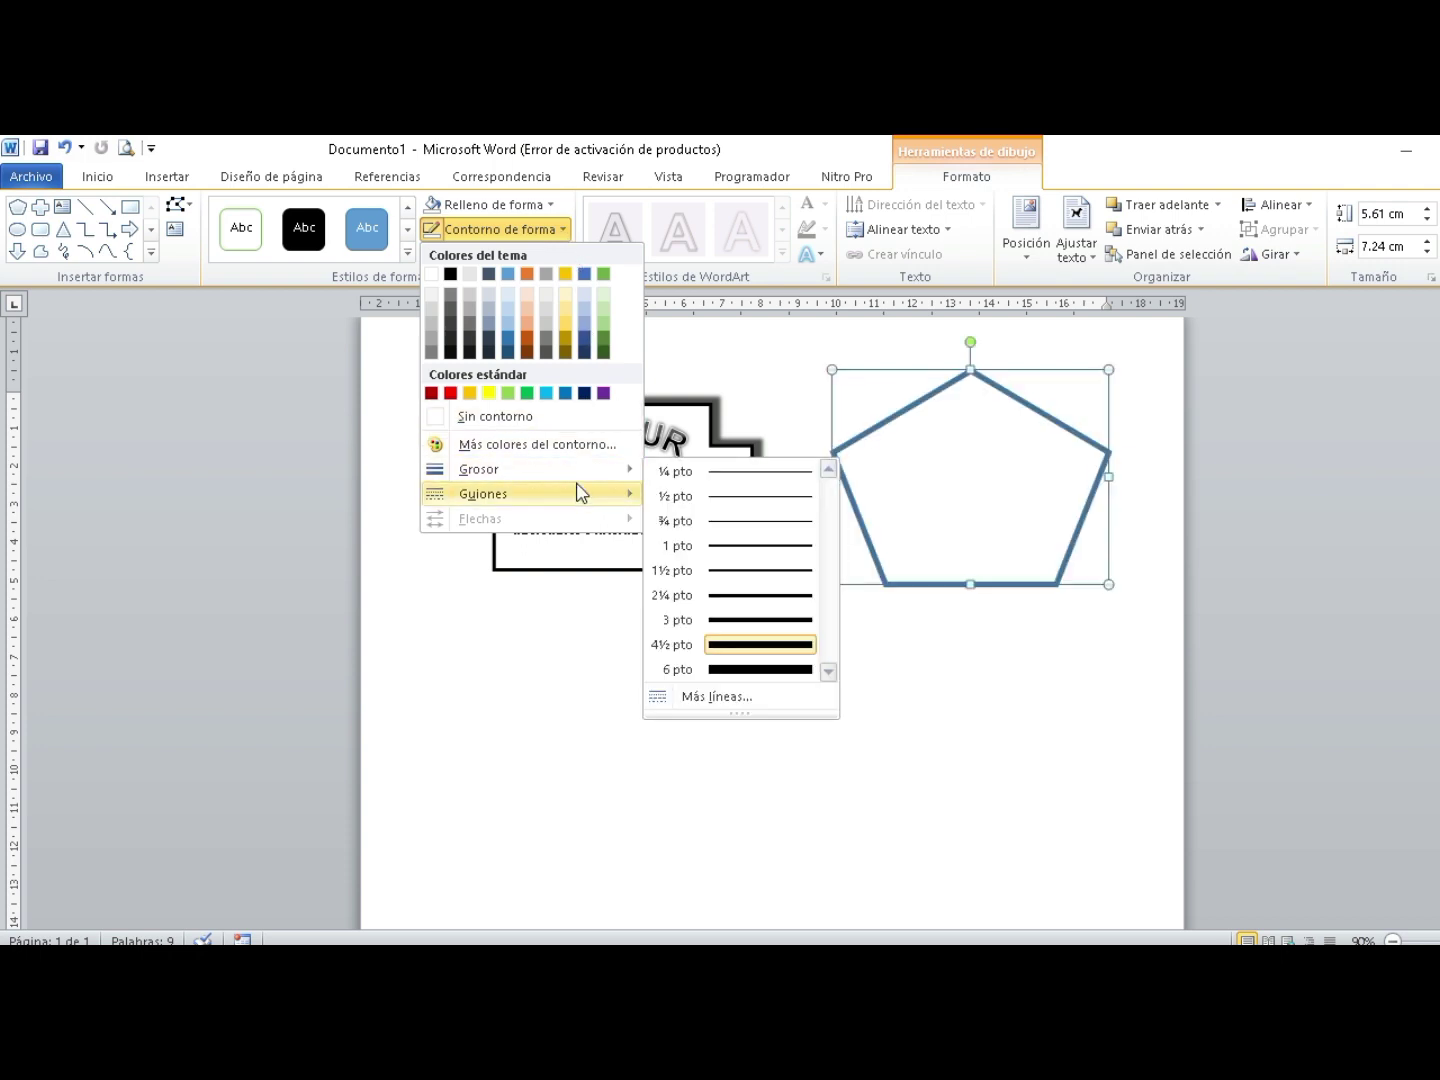
mouse_move(580, 492)
left_click(697, 661)
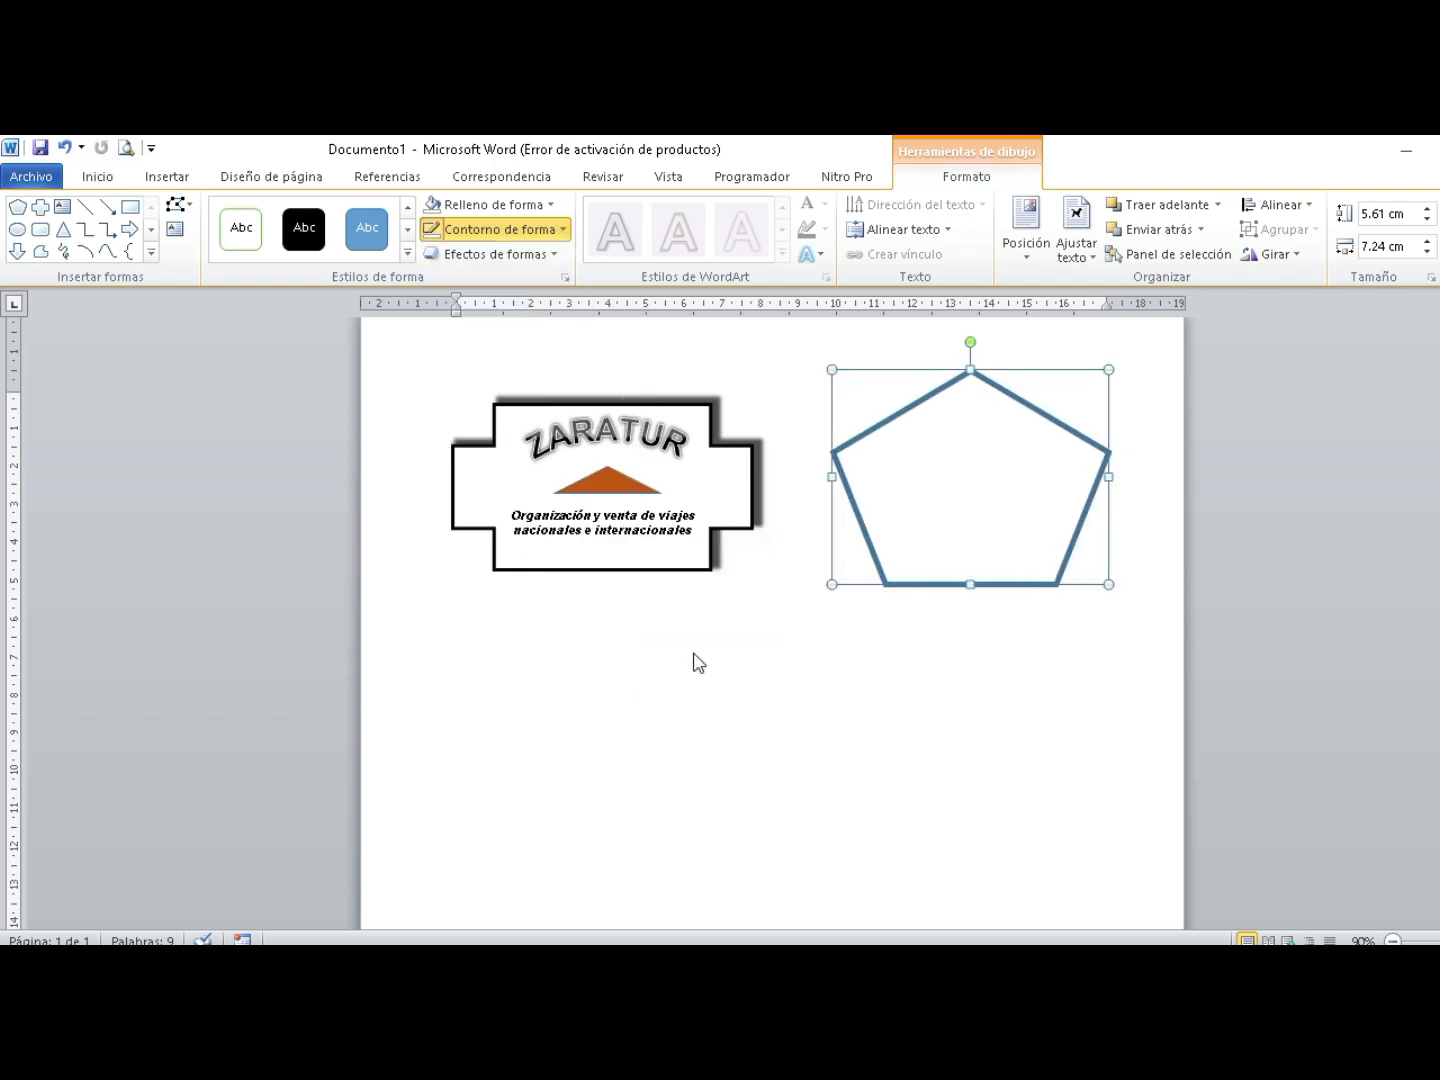
left_click_drag(927, 331, 331, 341)
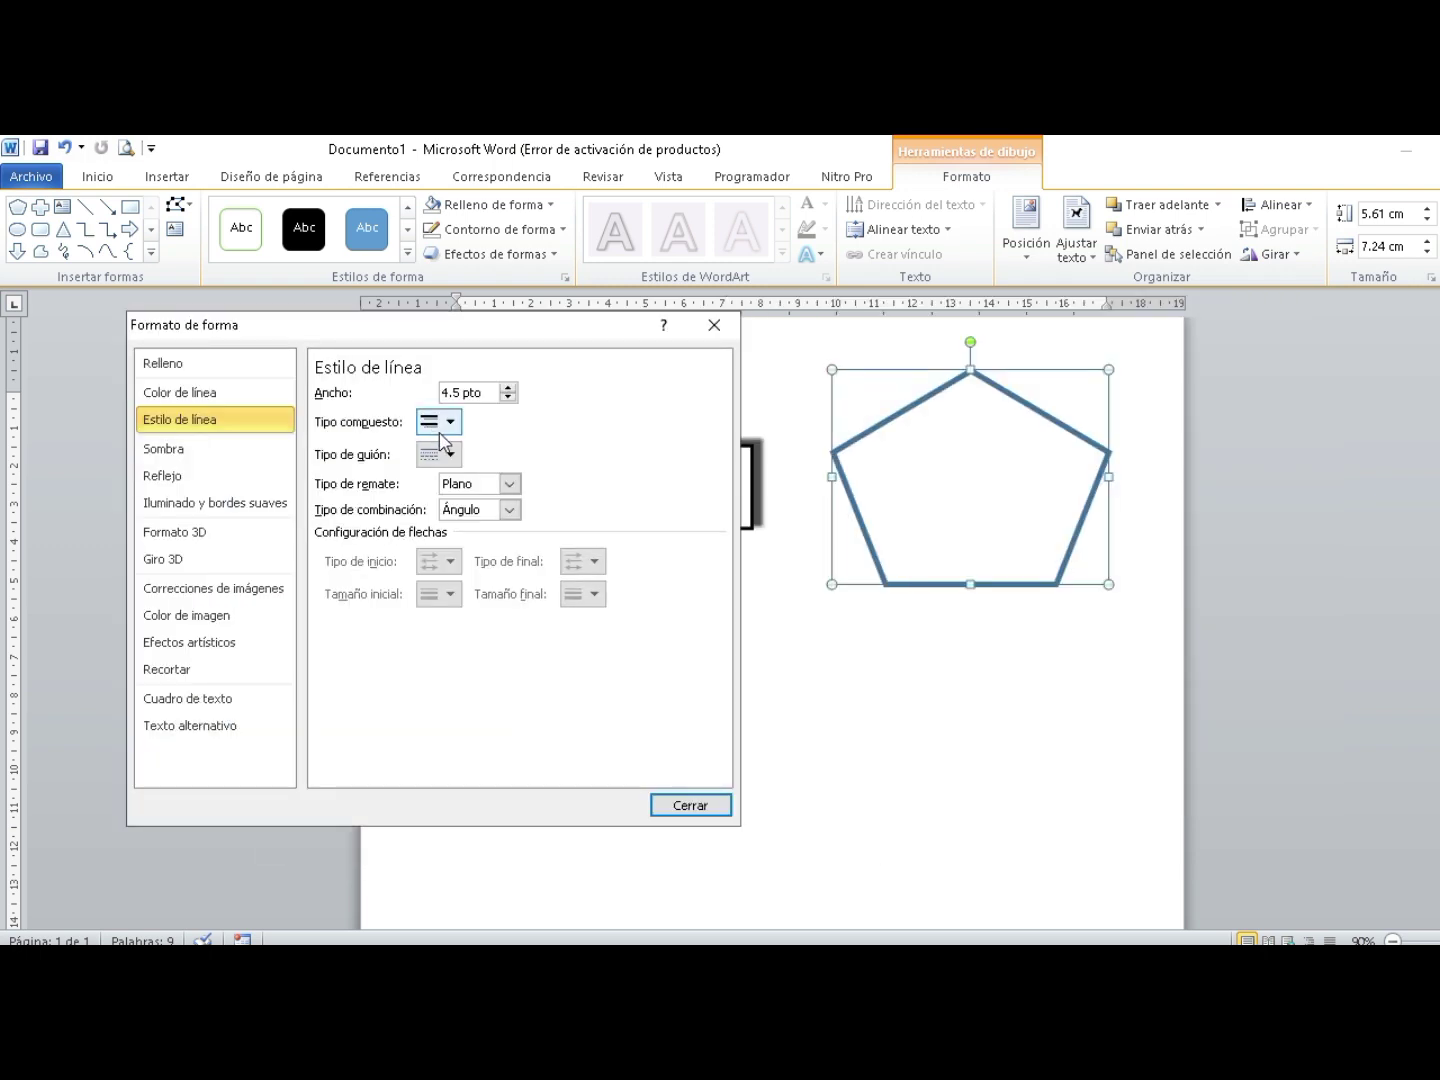
left_click(443, 441)
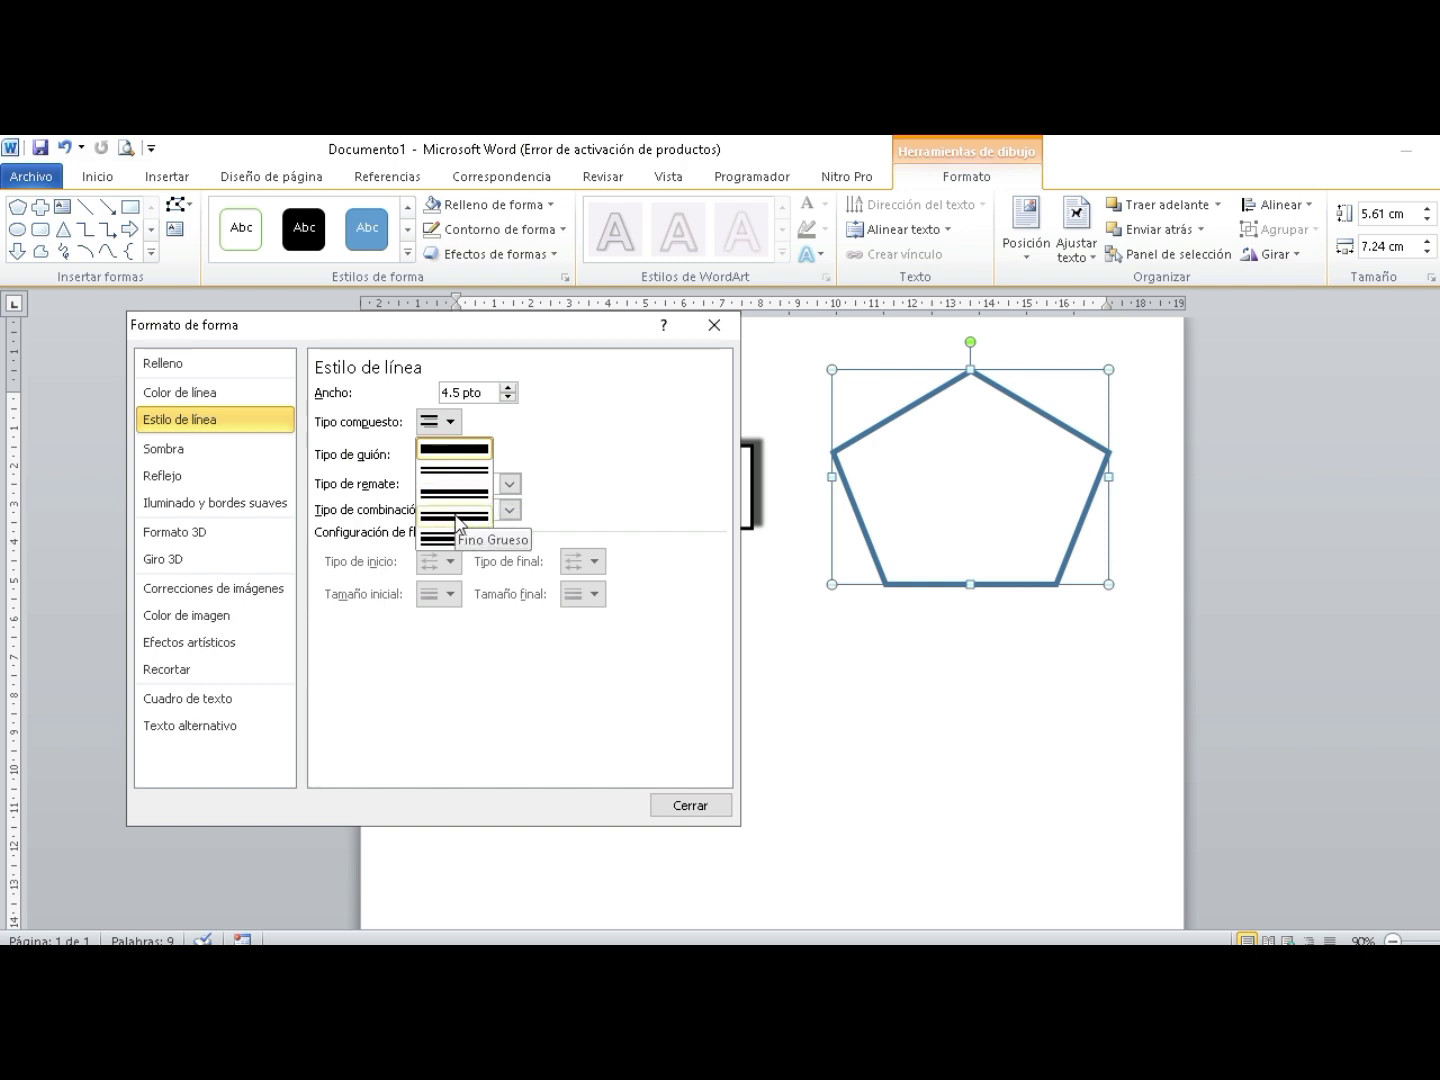
left_click(458, 517)
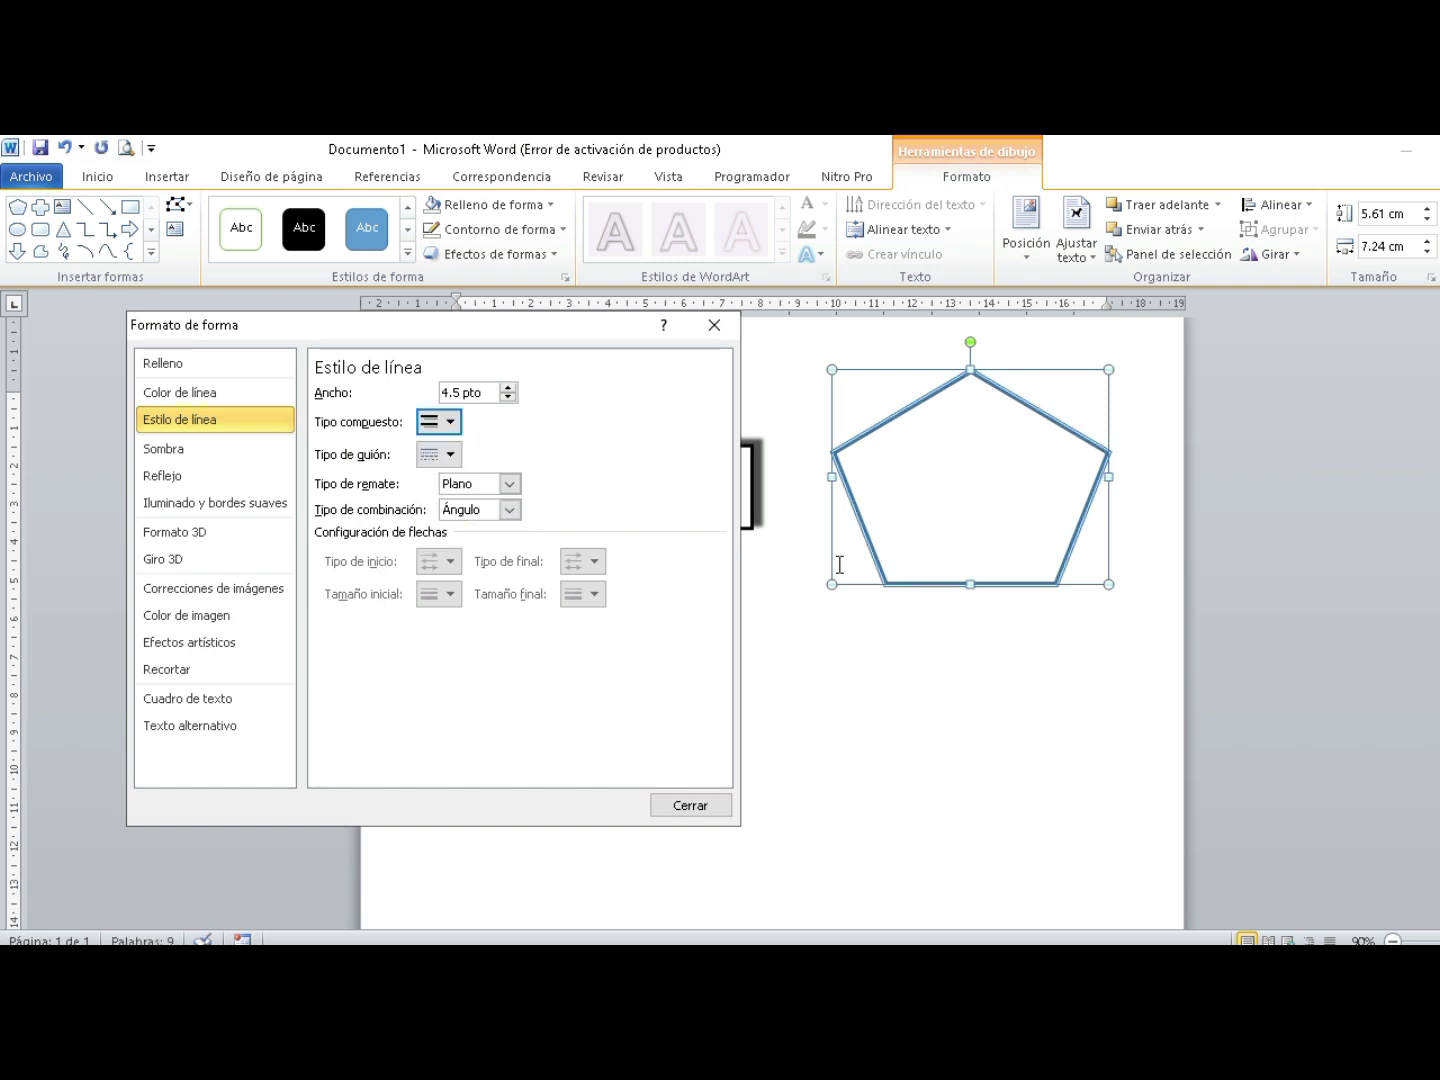
left_click(703, 805)
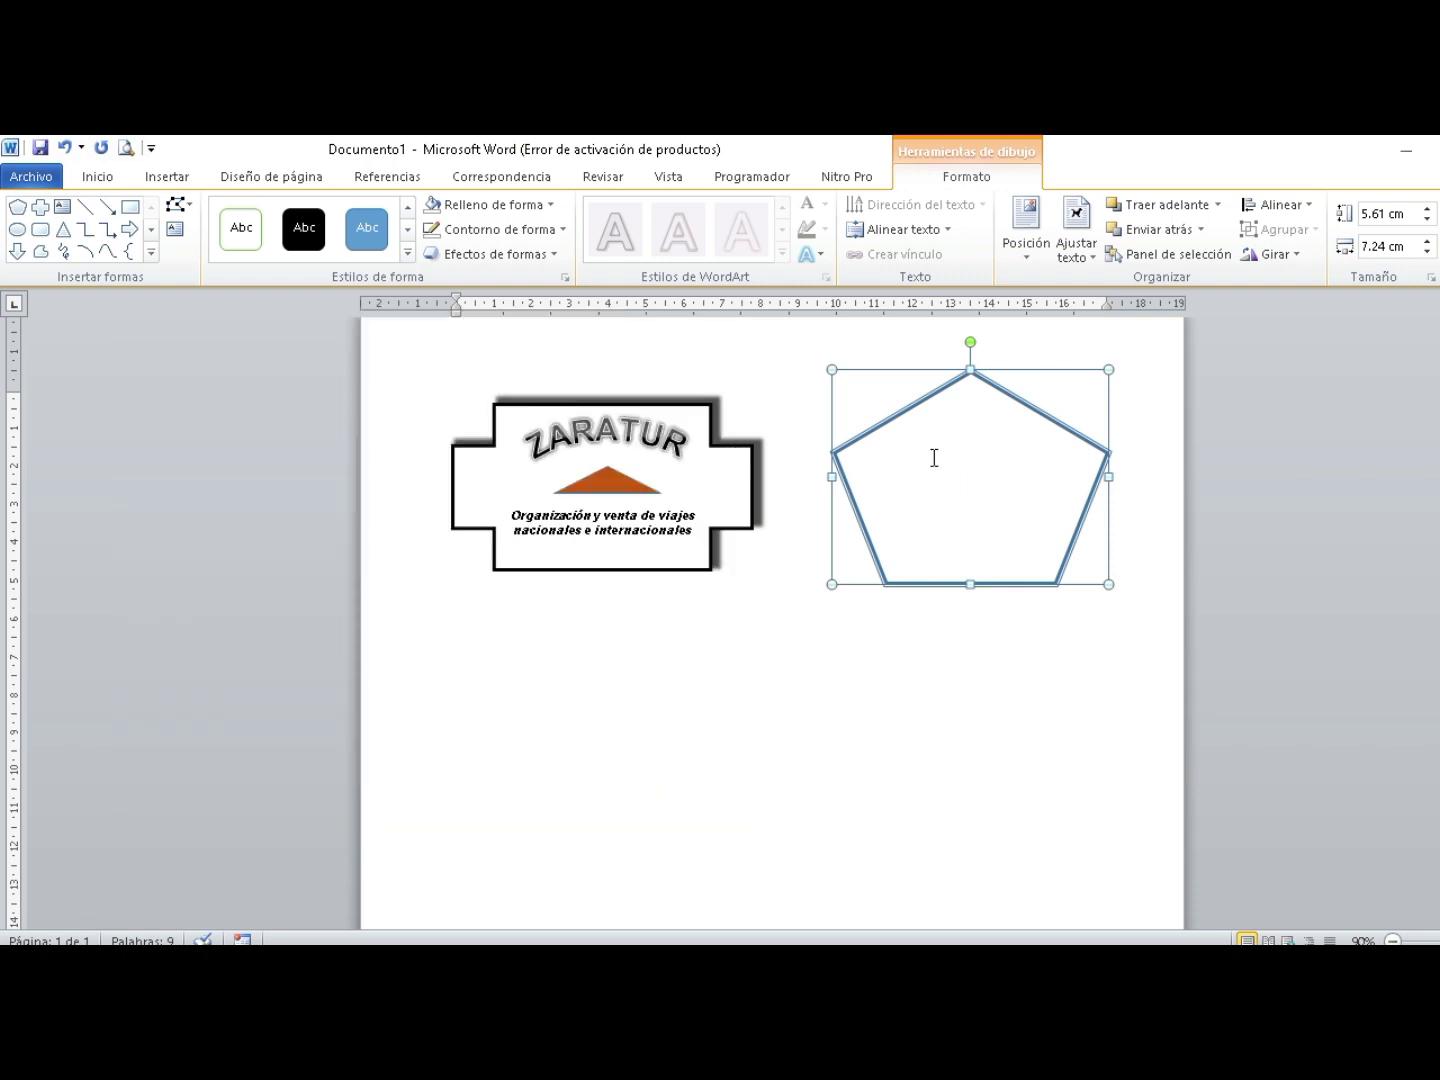
left_click(787, 508)
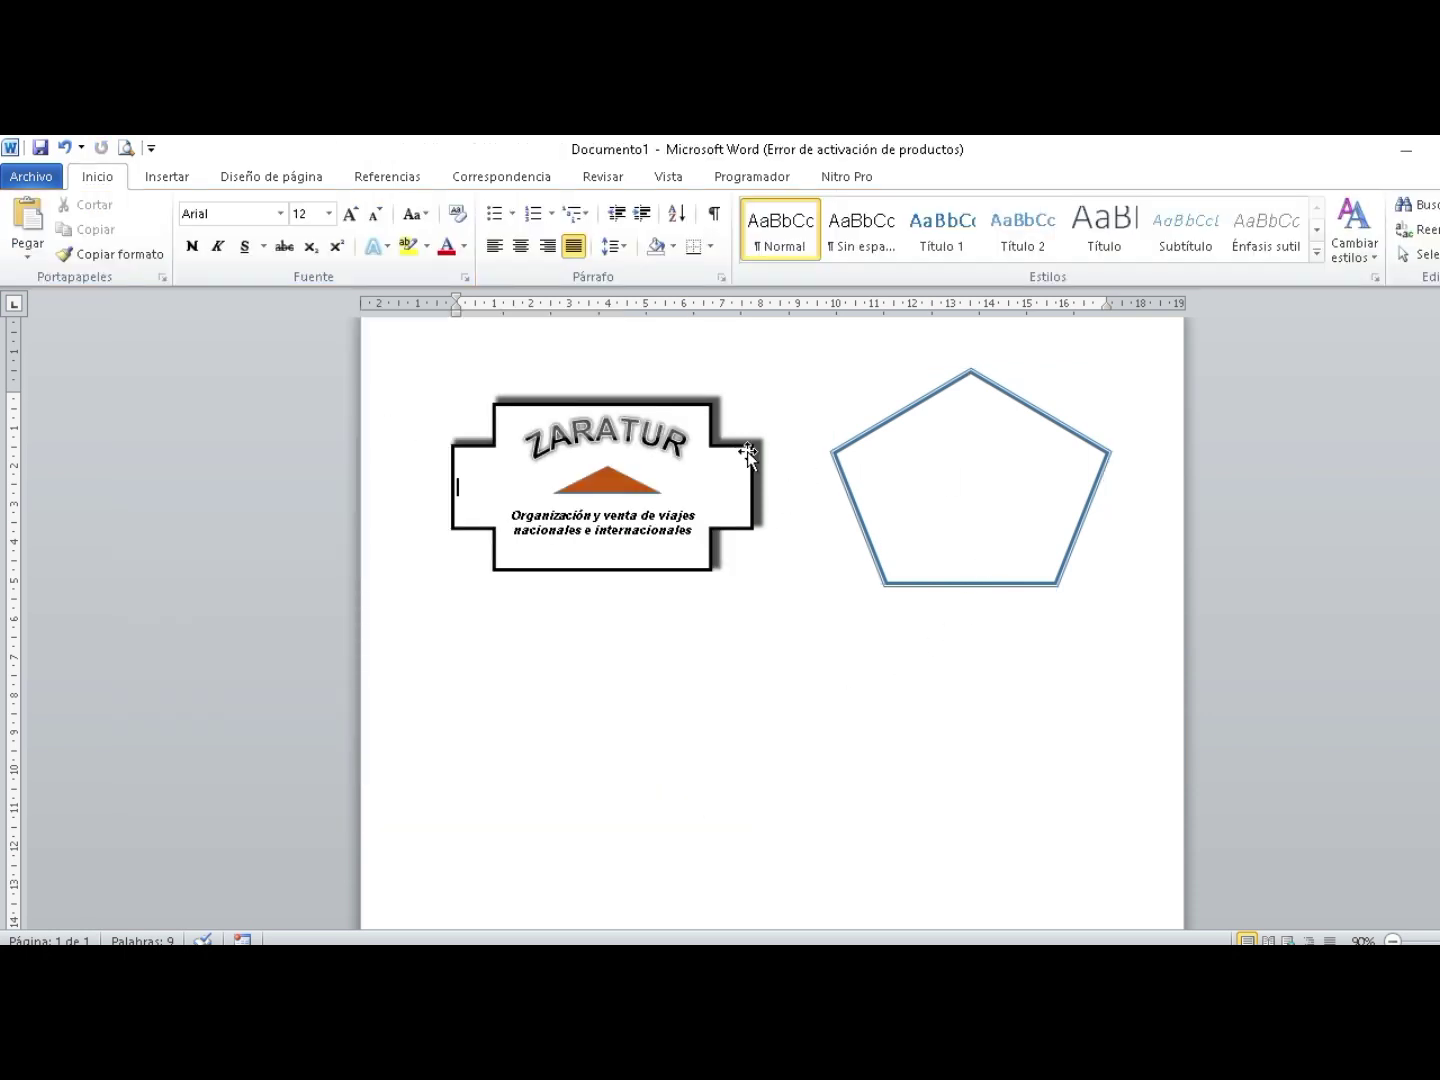
Insert a solid green WordArt reading "Hnos. García" and place it over the upper part of the pentagon.
left_click(140, 177)
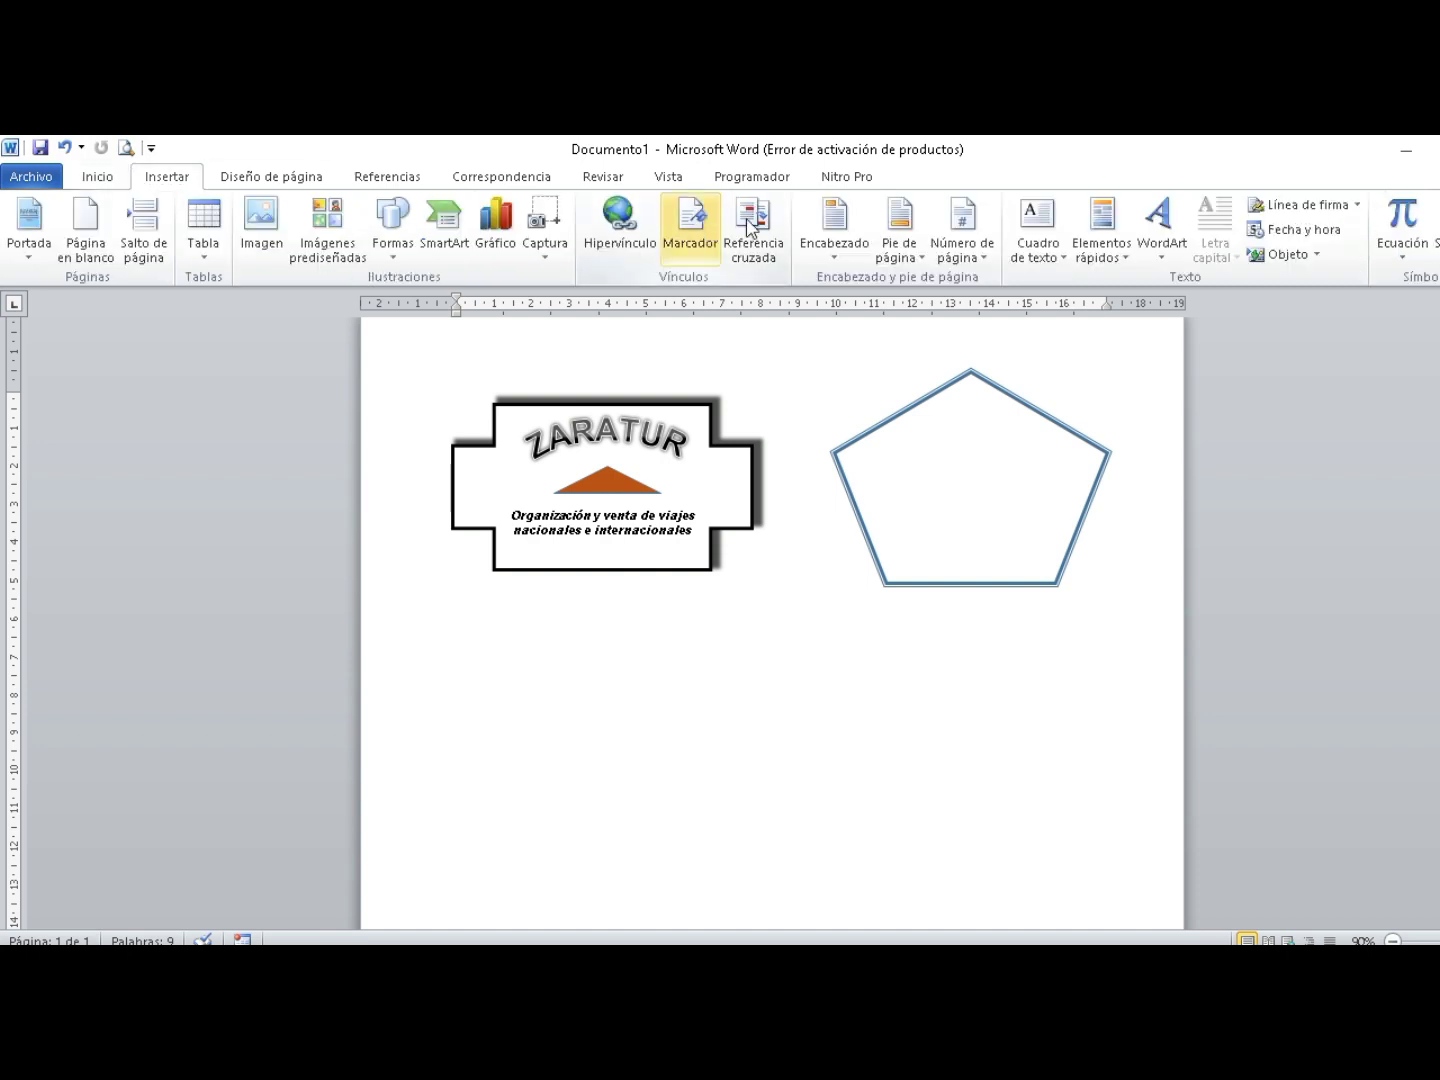
left_click(1162, 250)
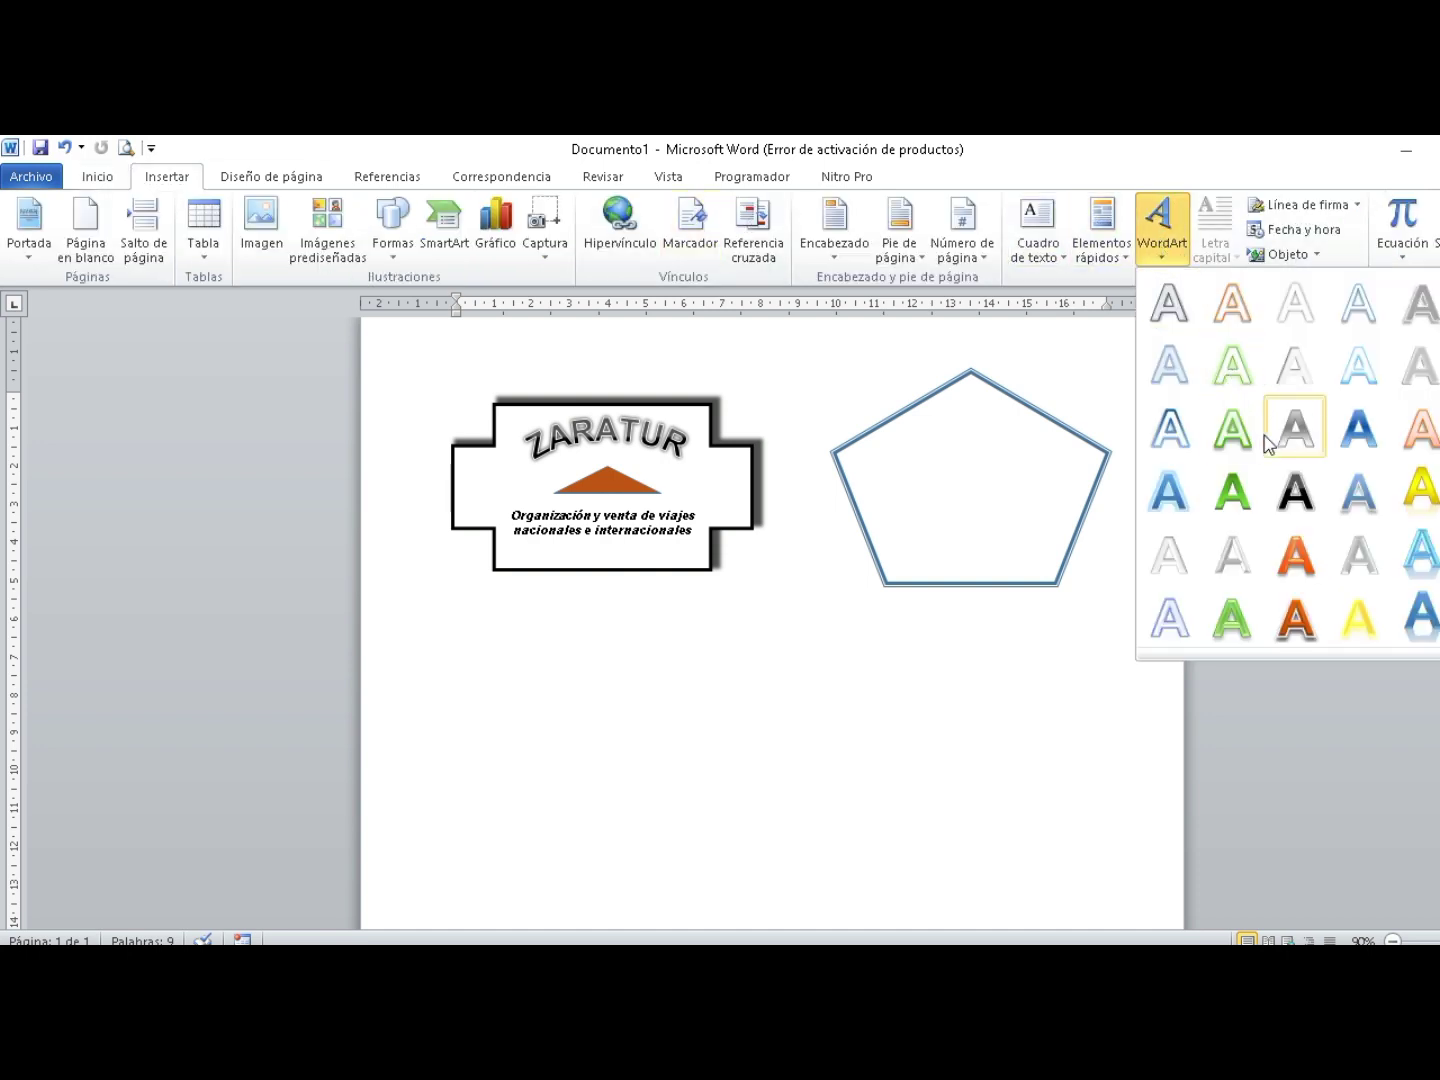
left_click(1233, 497)
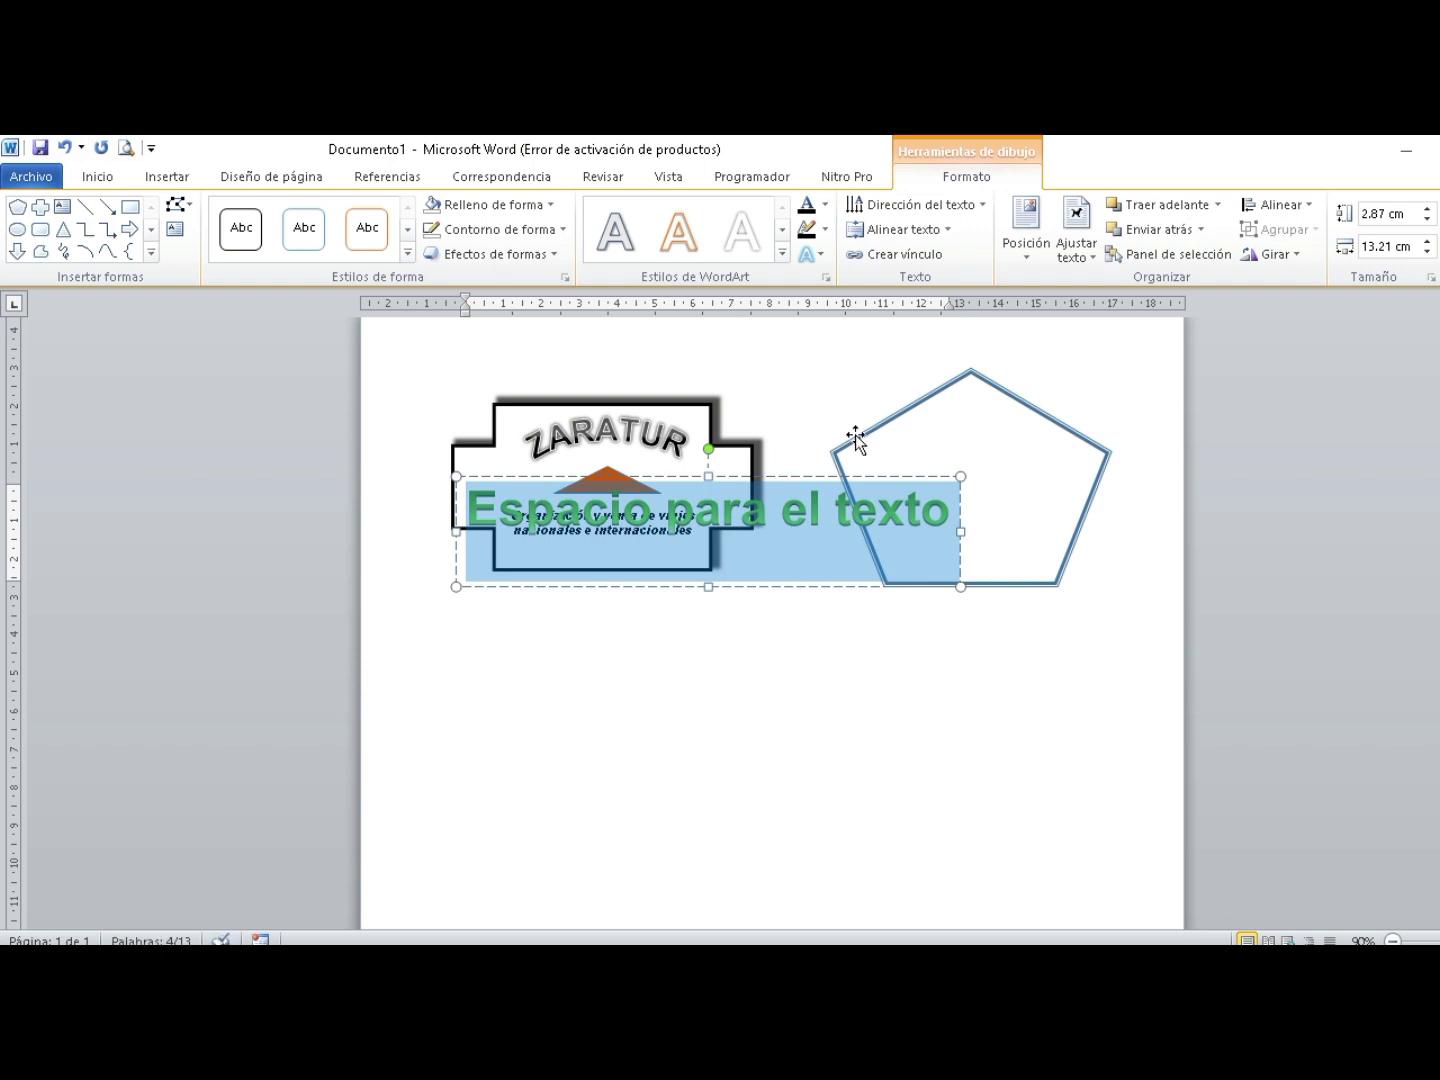
type("Hnos")
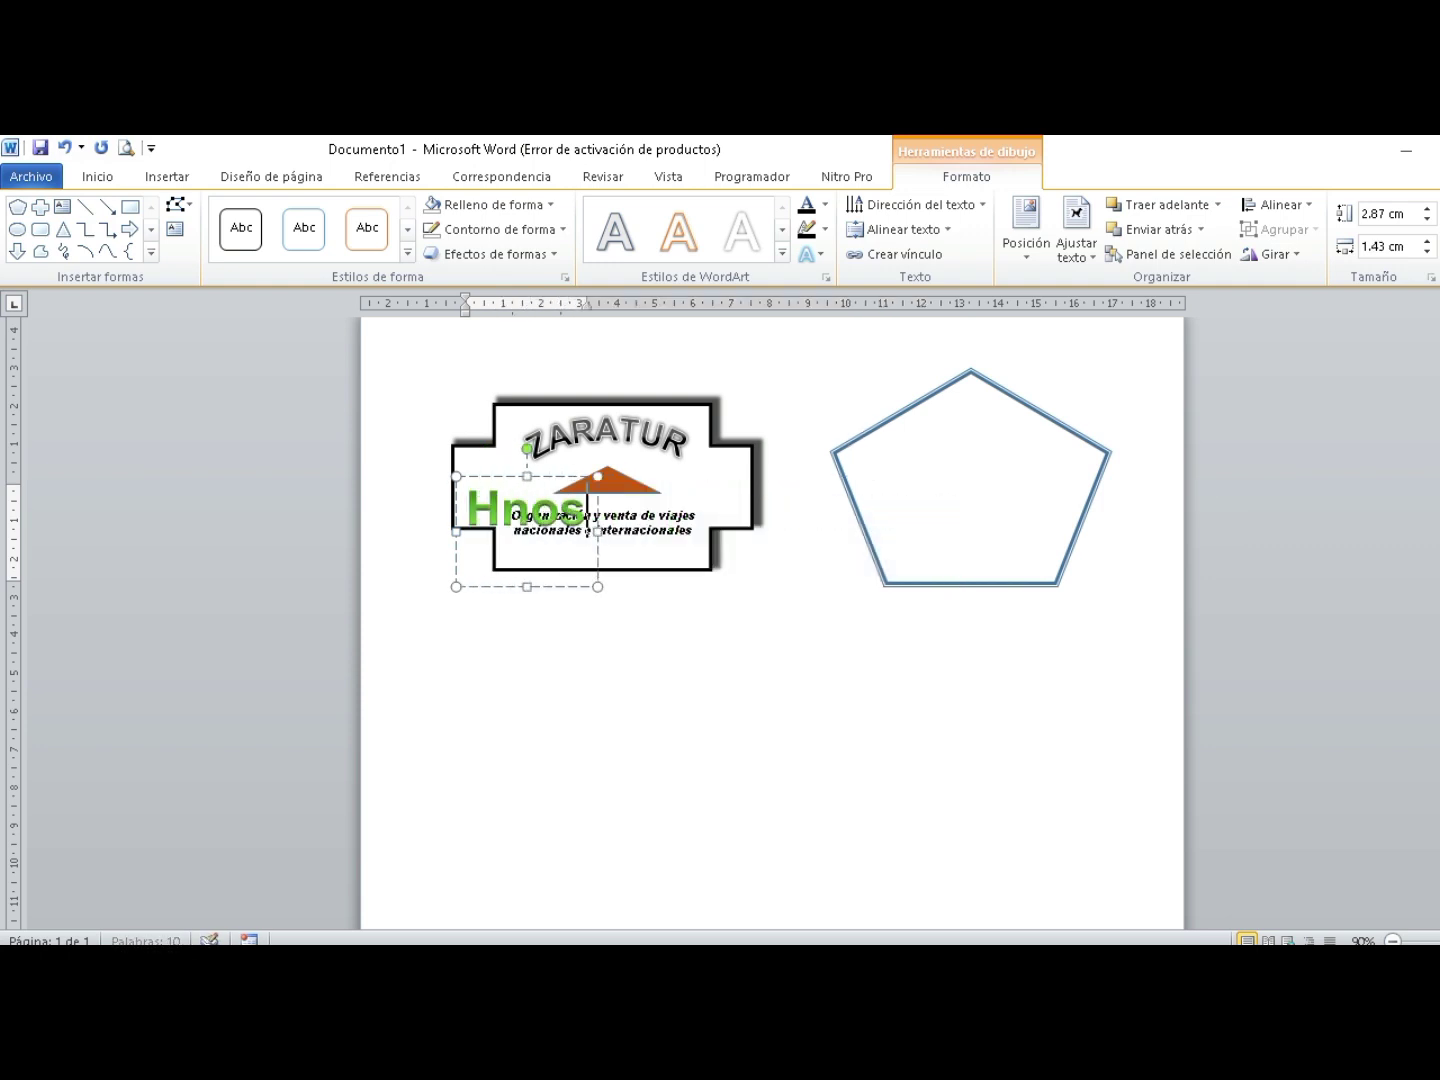
type(". Gar")
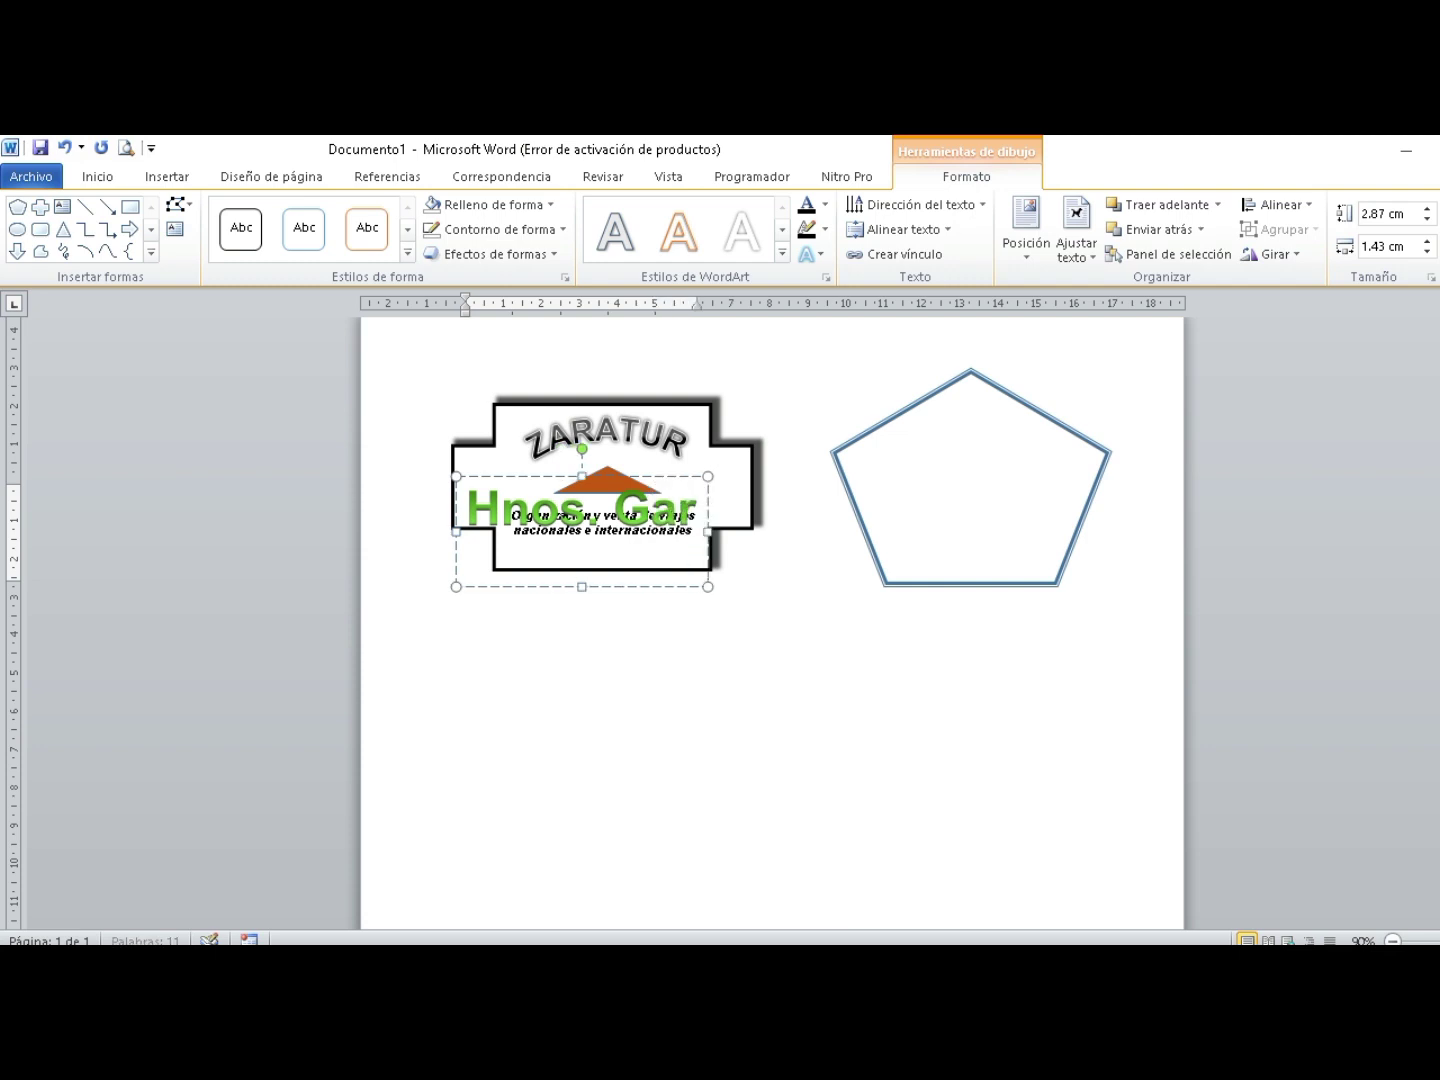
type("cía")
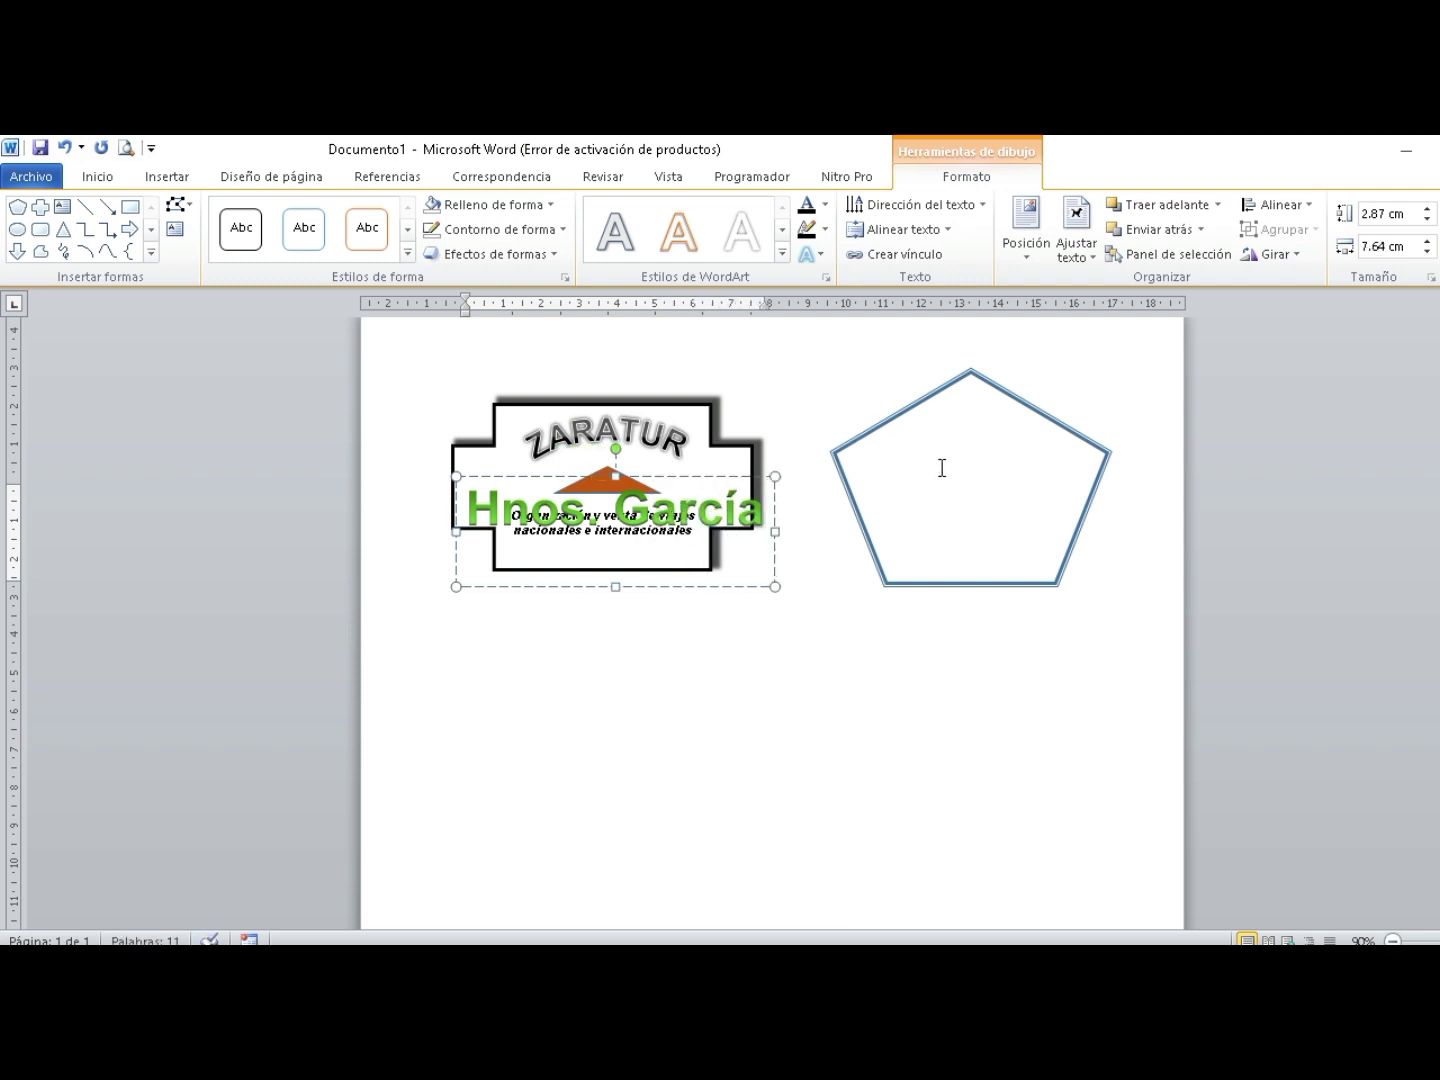
left_click_drag(716, 478, 1077, 418)
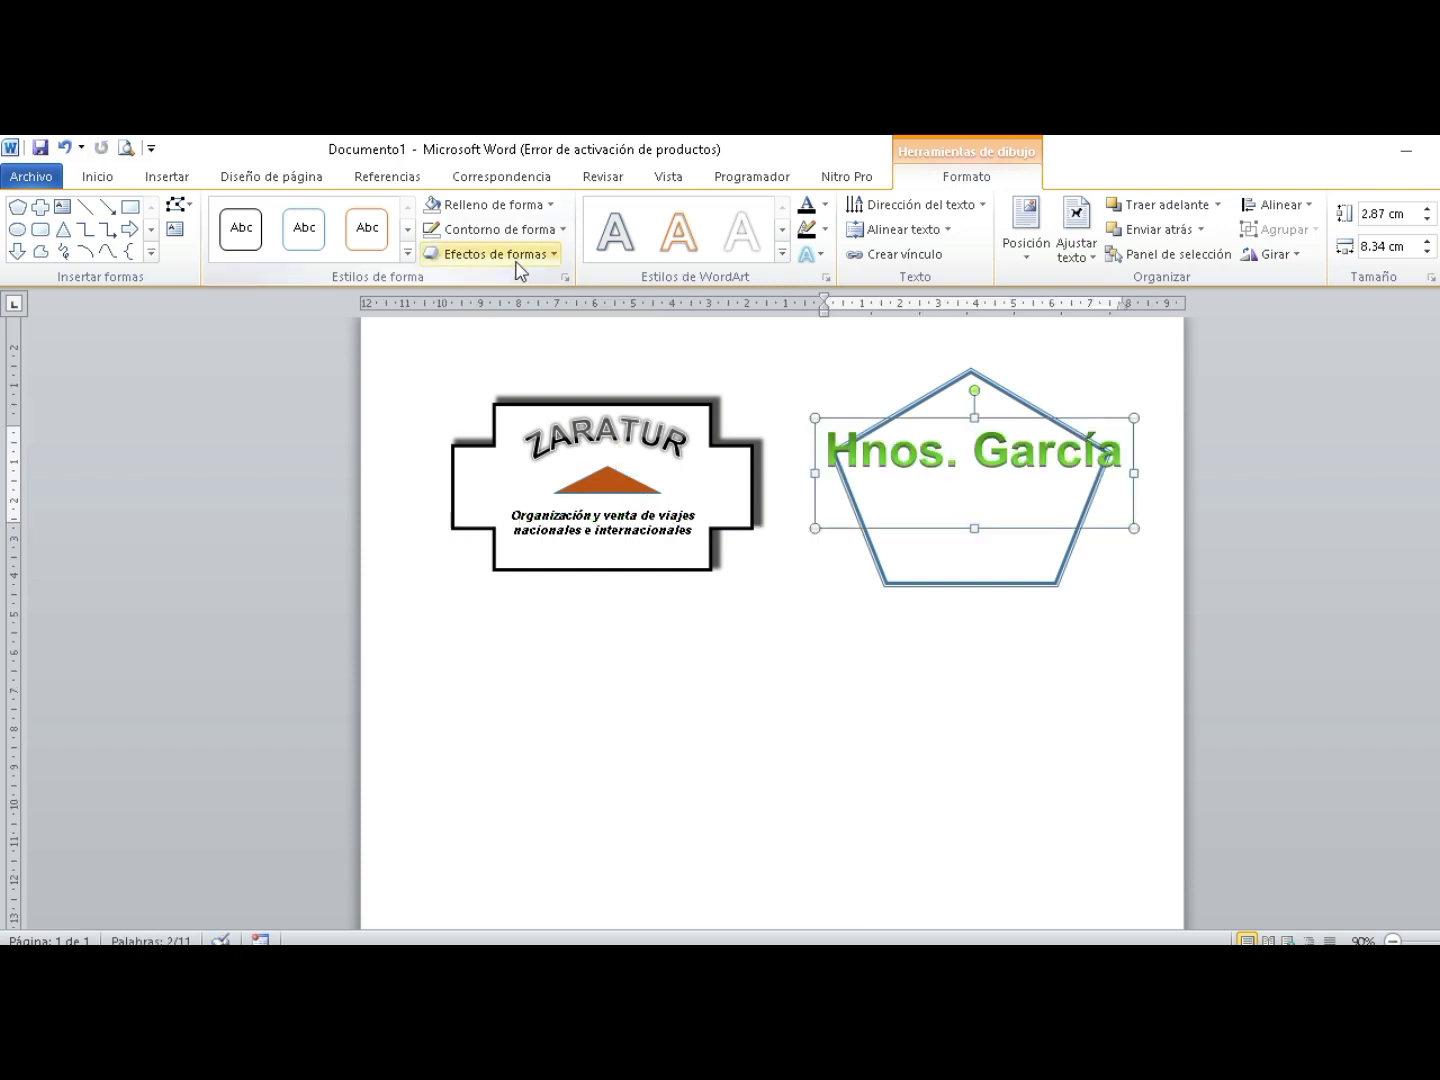
Set the "Hnos. García" WordArt to 22 pt italic and centre it within the pentagon's upper part.
left_click(93, 178)
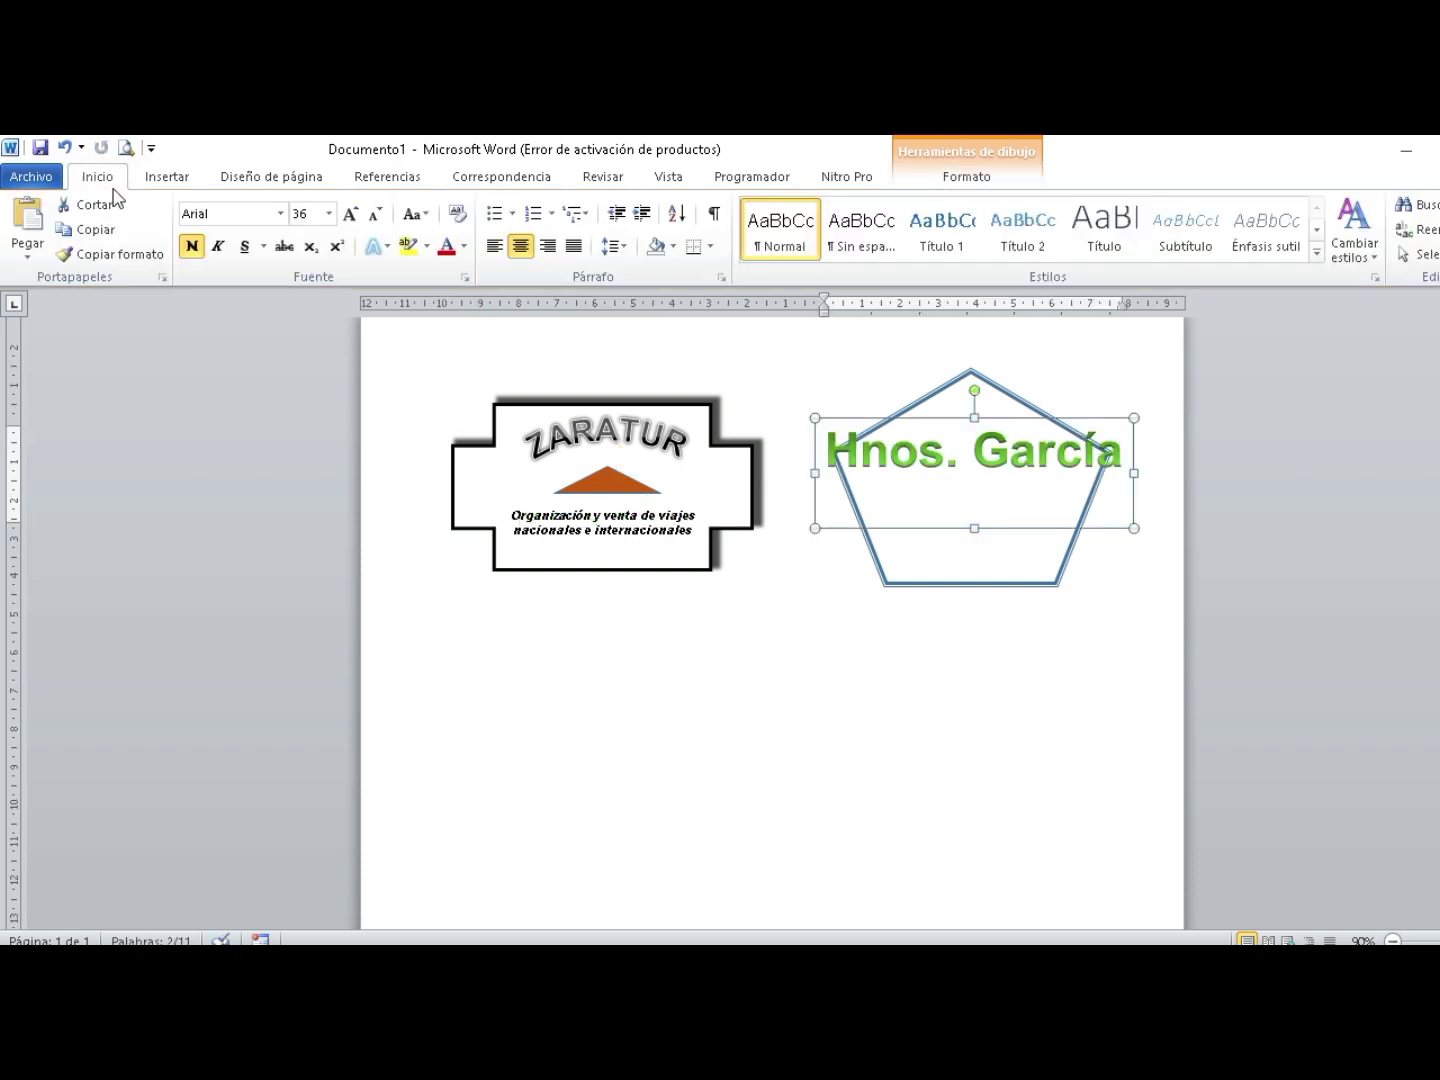
left_click(302, 218)
type("22")
key("Return")
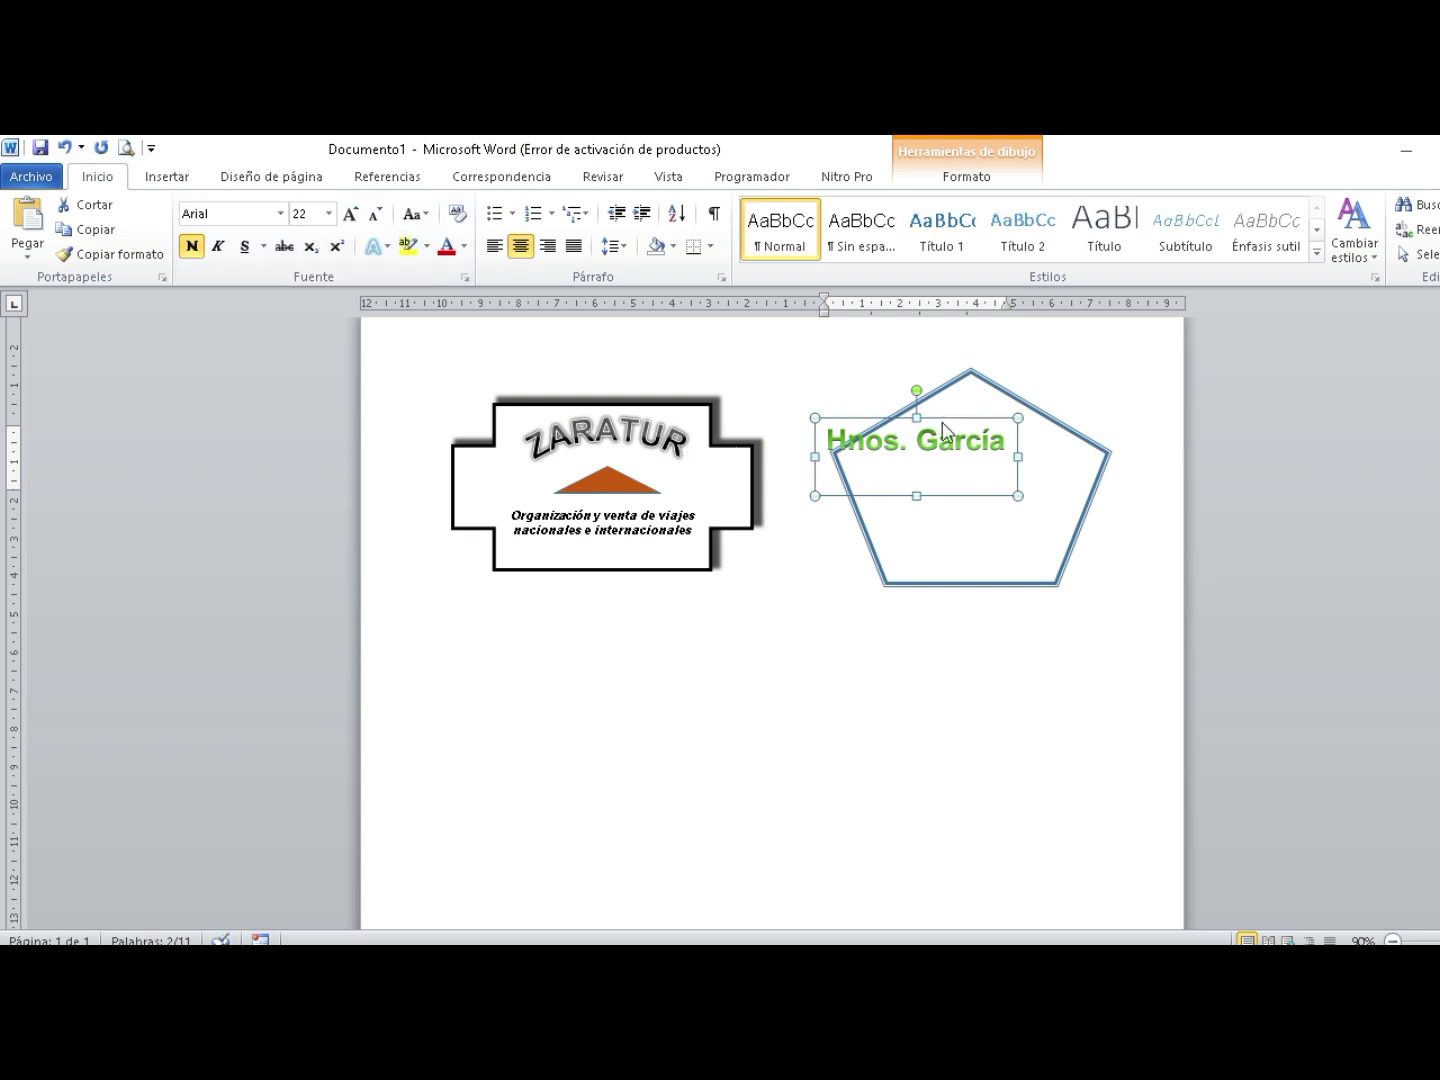
left_click_drag(941, 416, 993, 420)
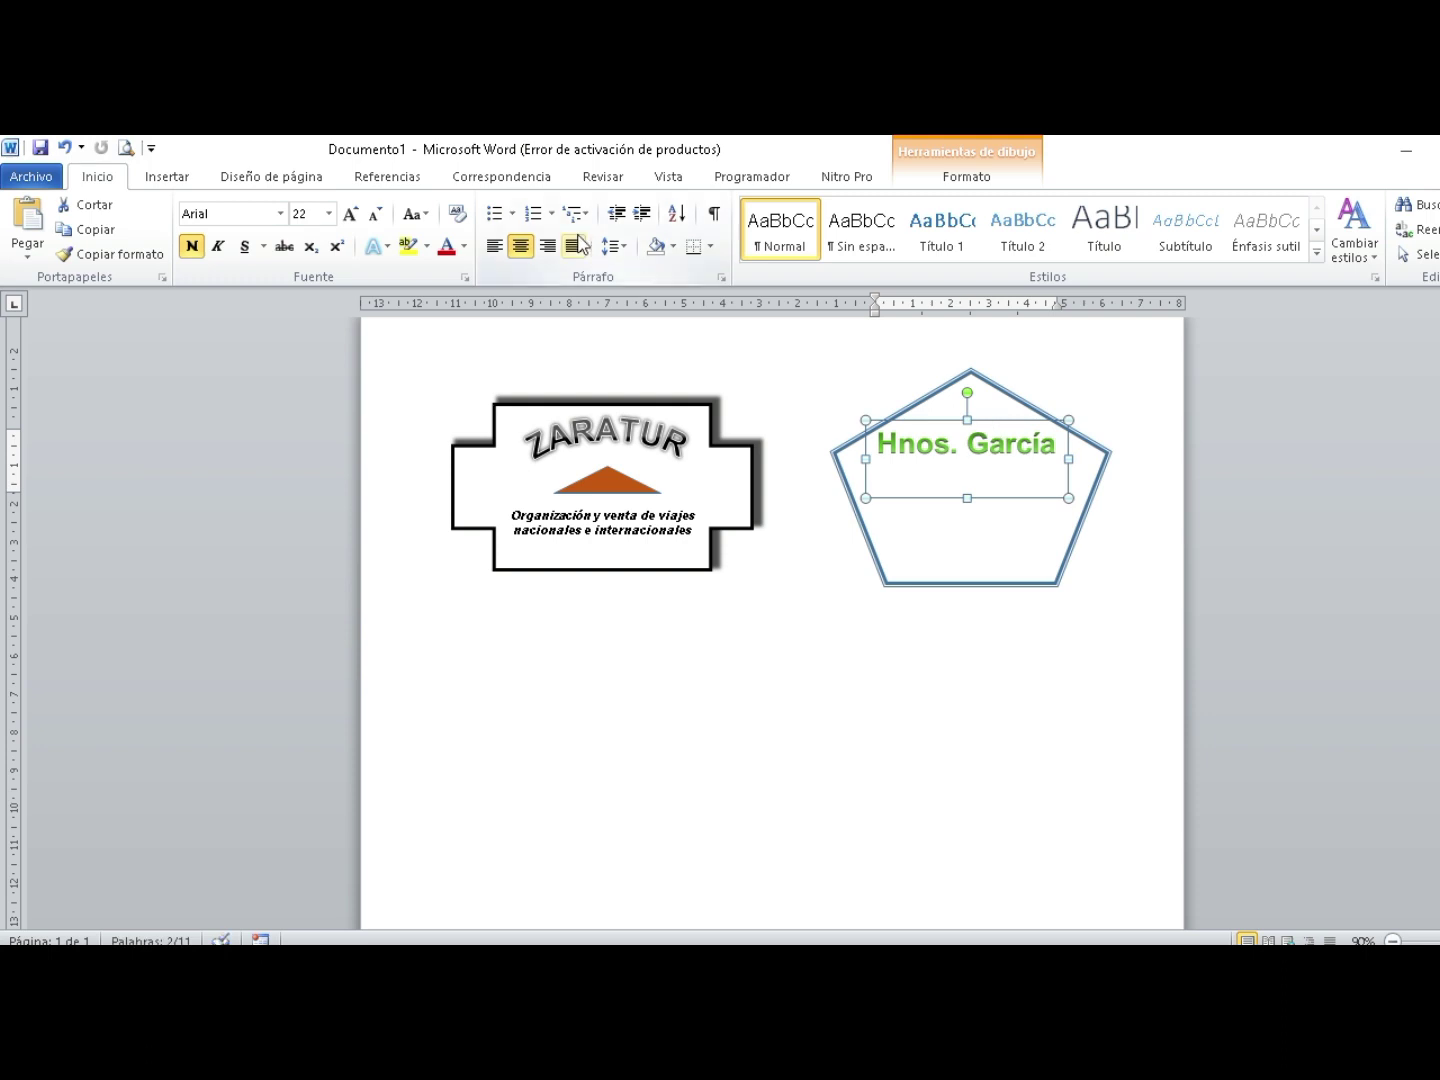
left_click(222, 256)
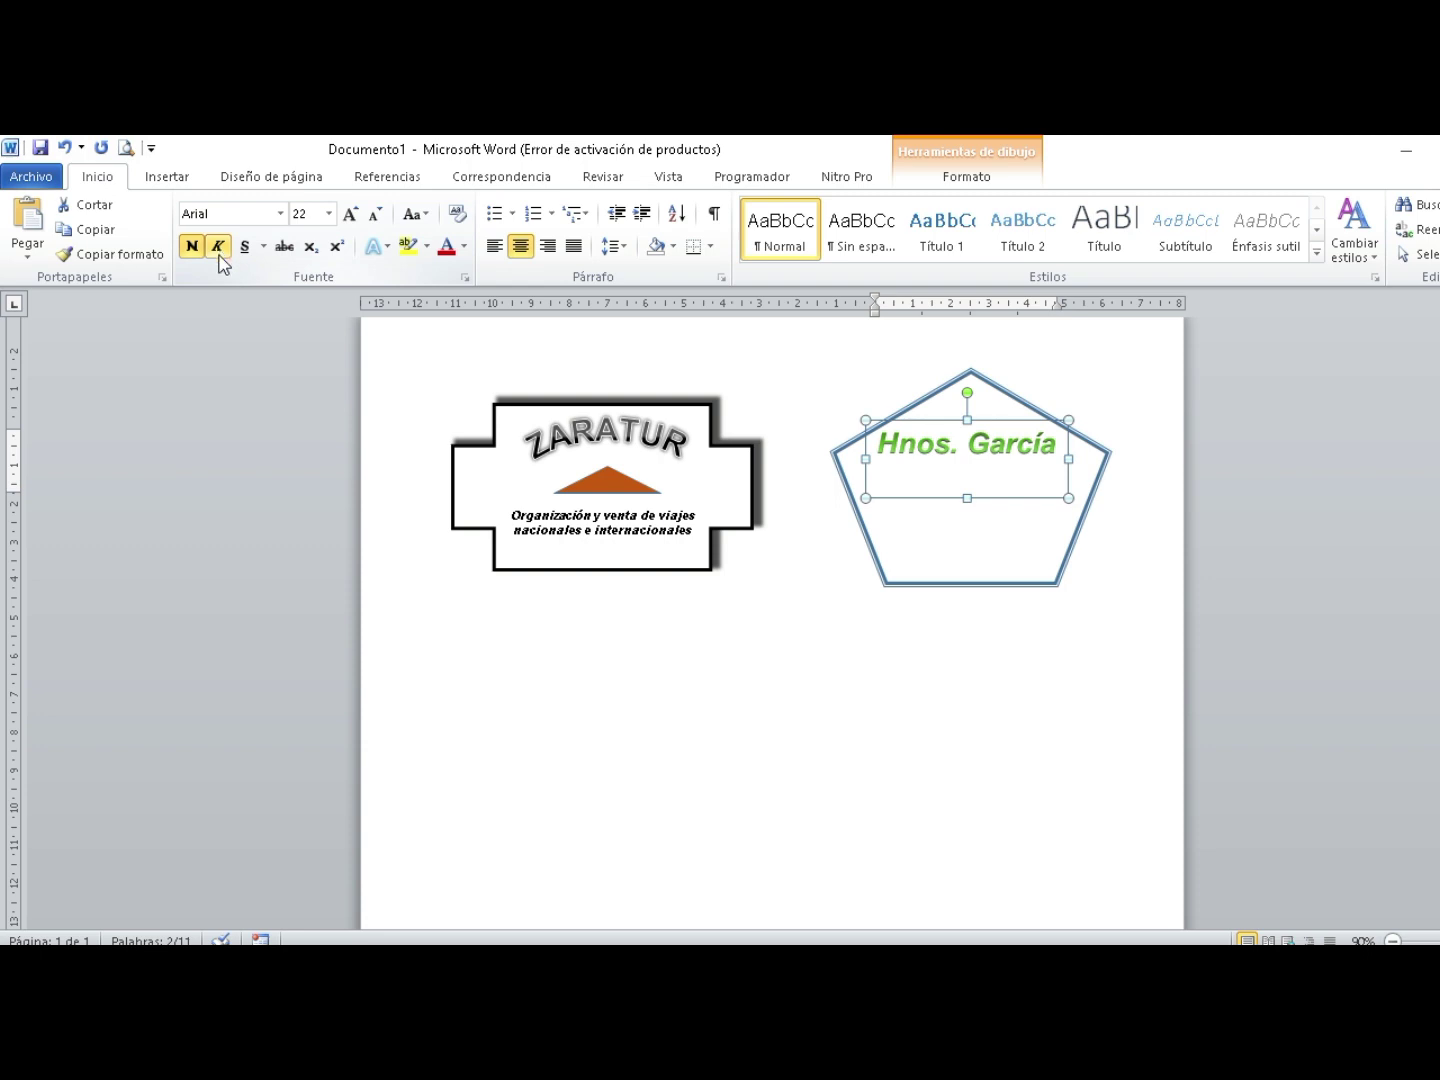
Draw a down arrow about 1.54 cm wide and 1.89 cm high below the "Hnos. García" text and rotate it to point upward.
left_click(166, 180)
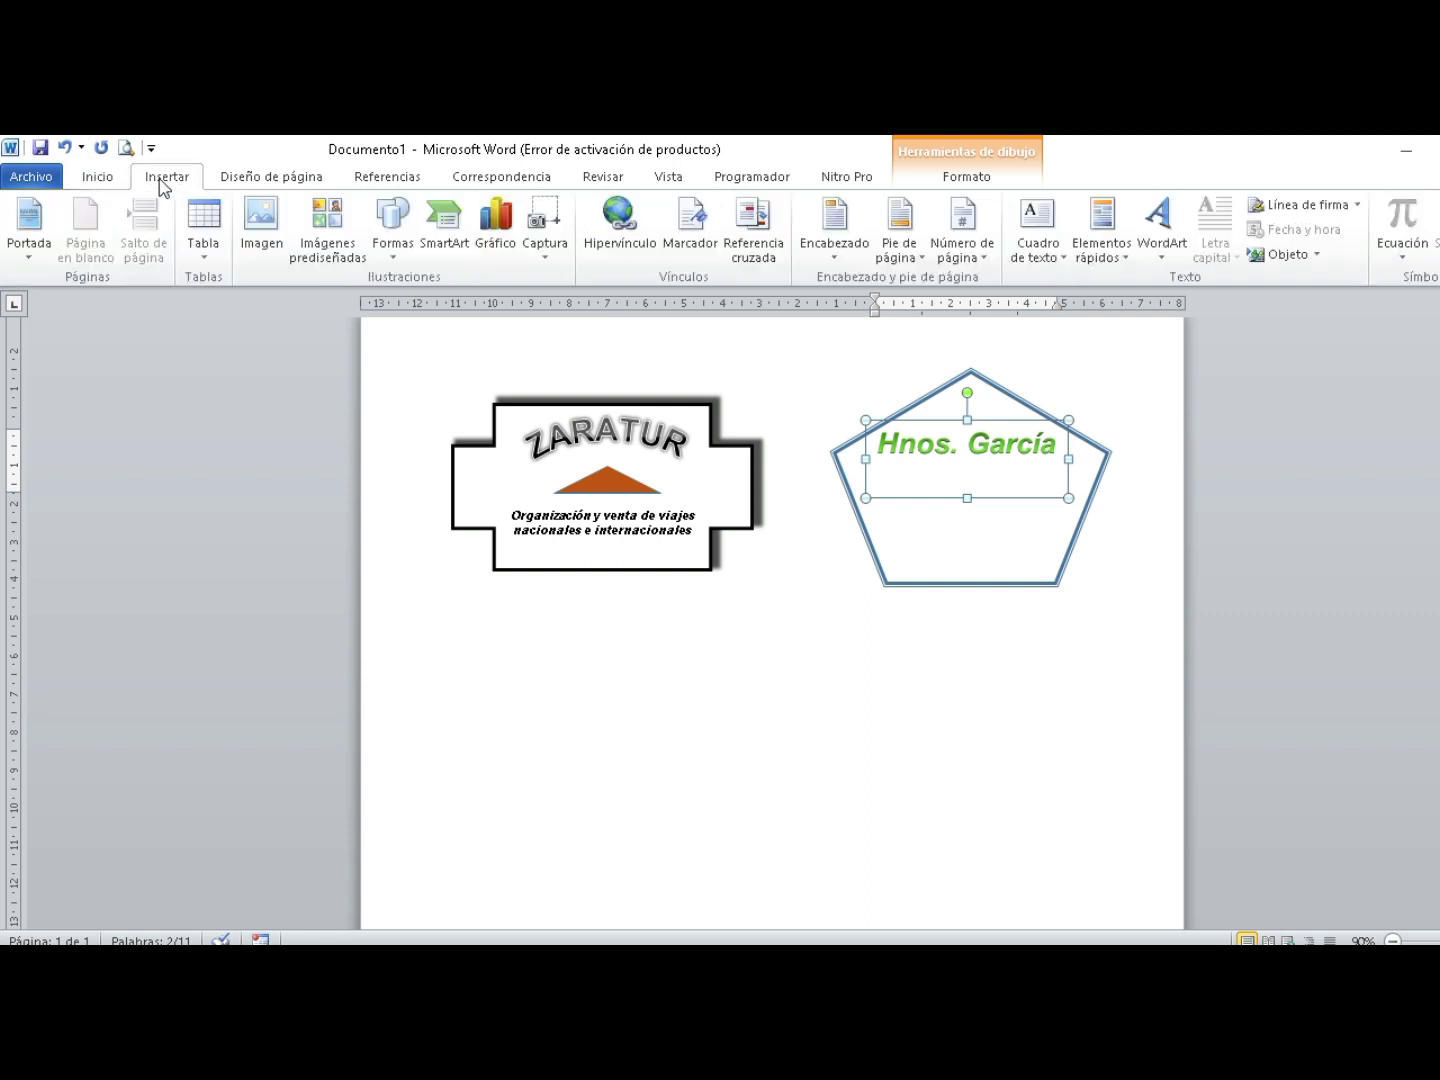
left_click(391, 258)
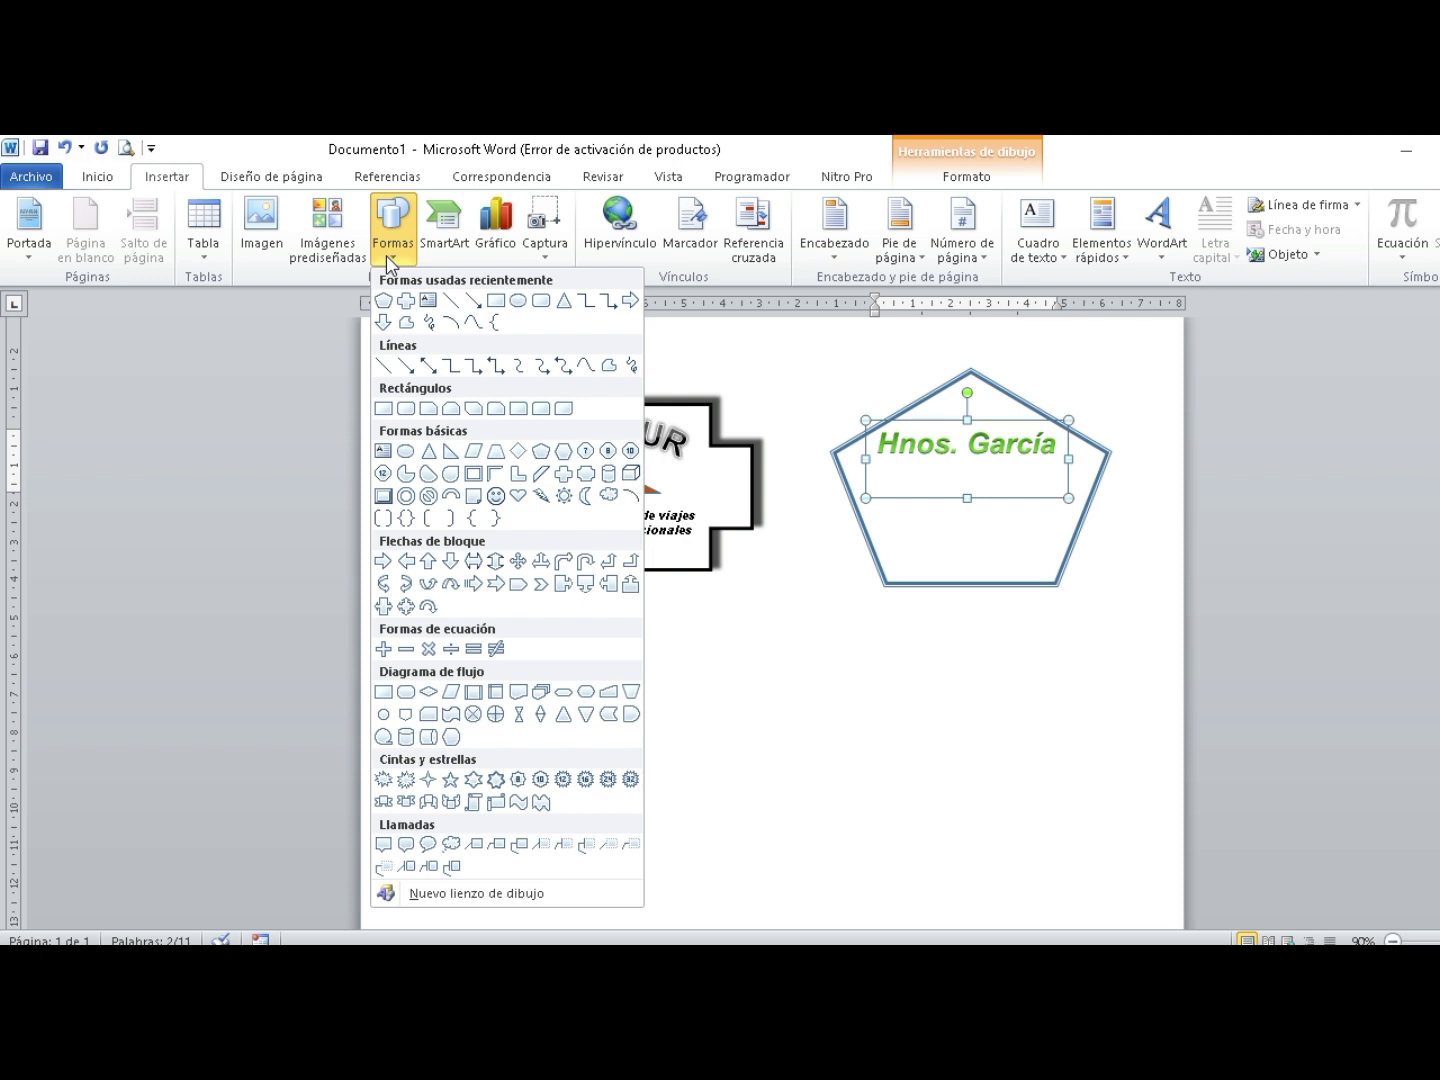
left_click(384, 322)
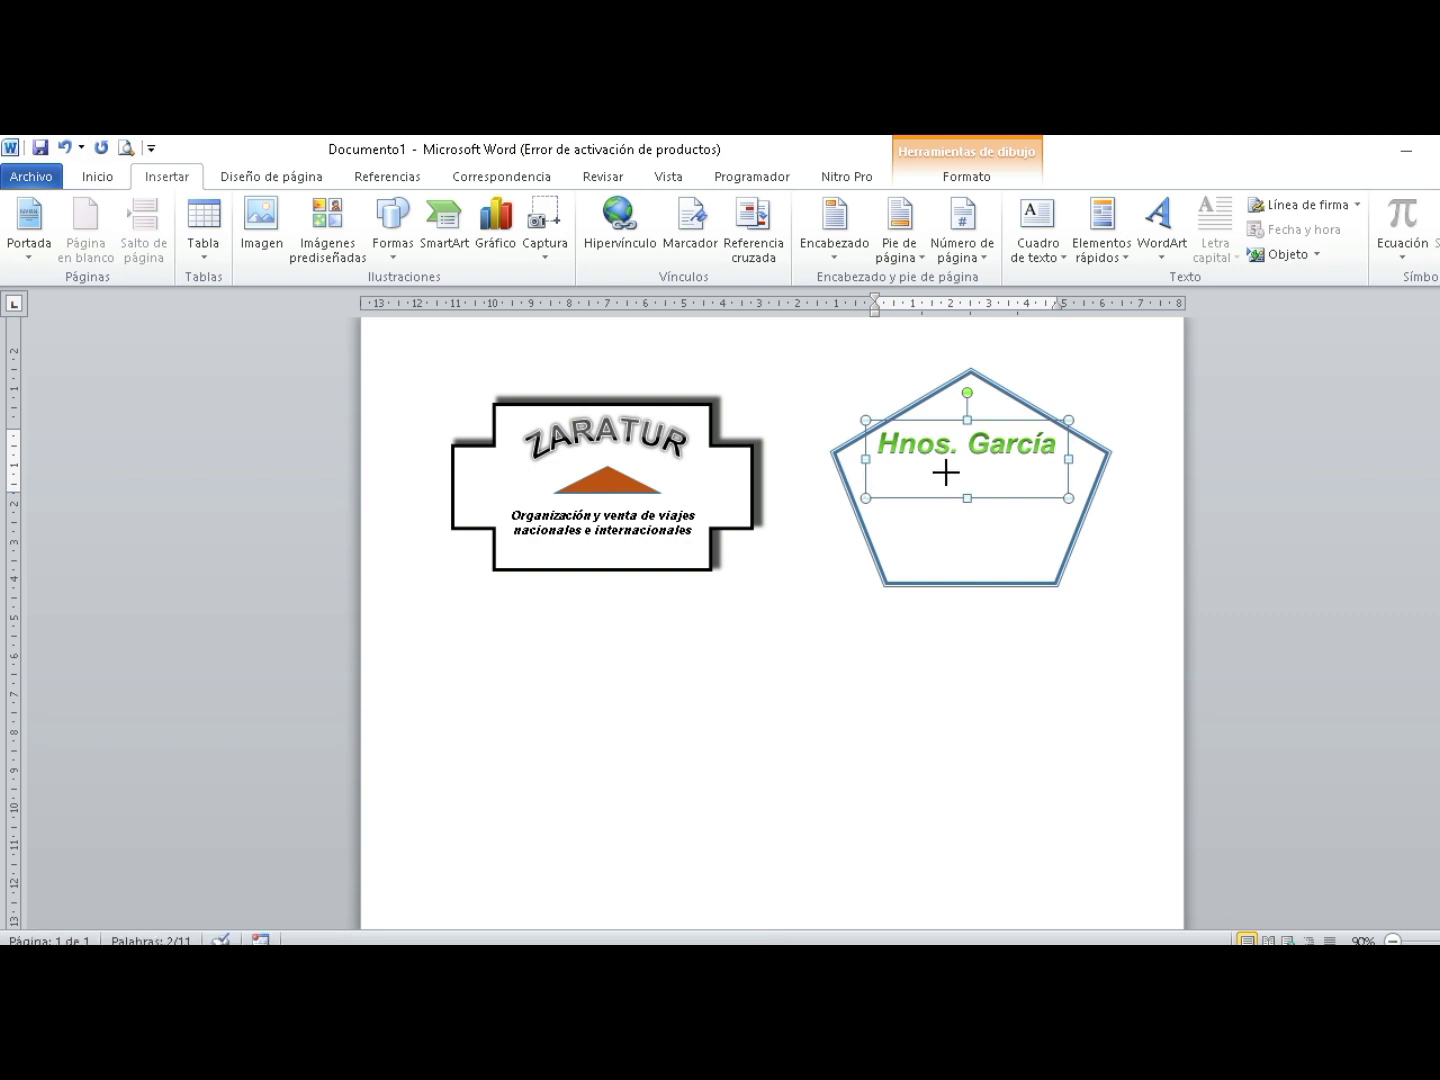
left_click_drag(945, 470, 1005, 545)
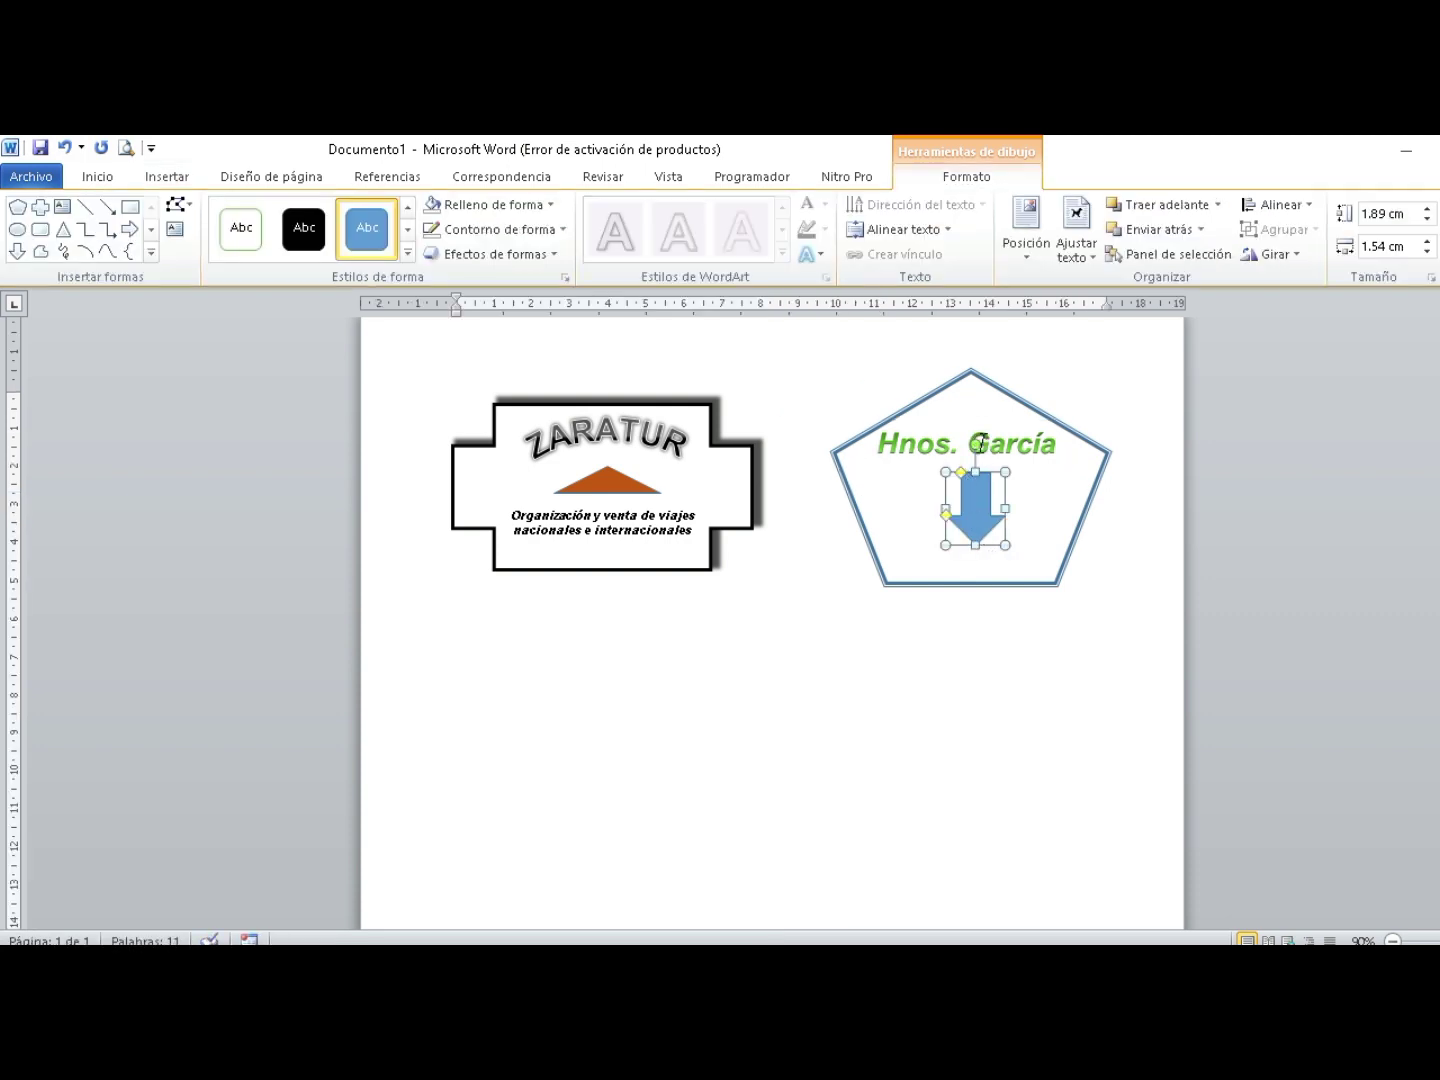
left_click_drag(979, 442, 963, 514)
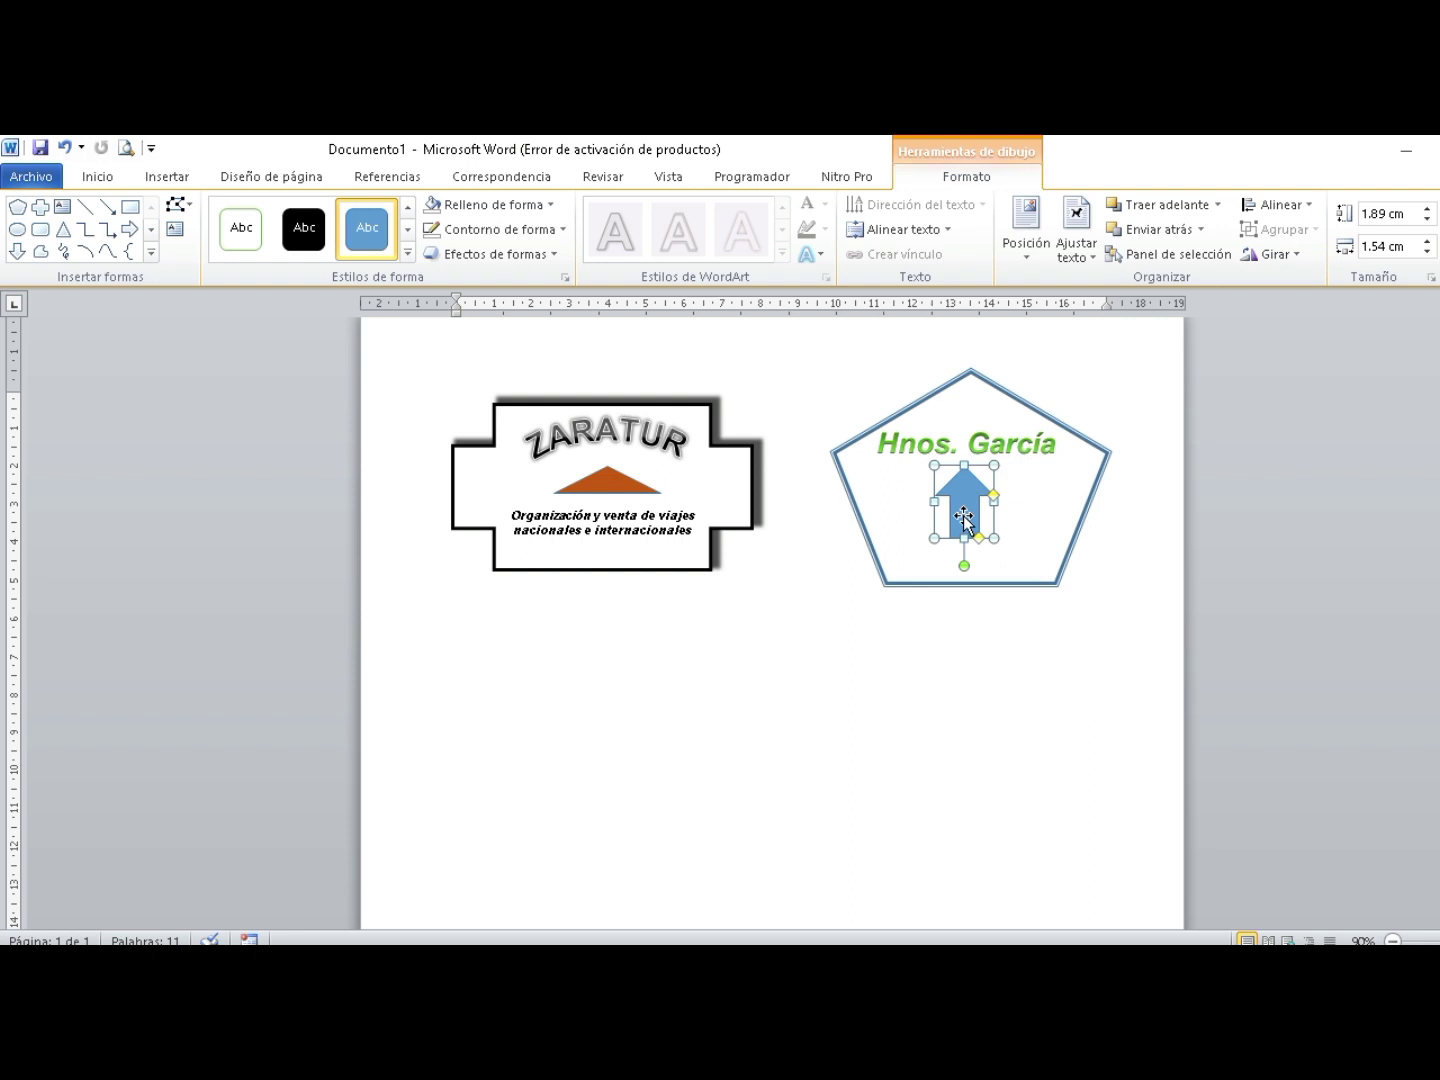
Try a diagonal stripe across the arrow and remove both shapes from the pentagon.
left_click(151, 256)
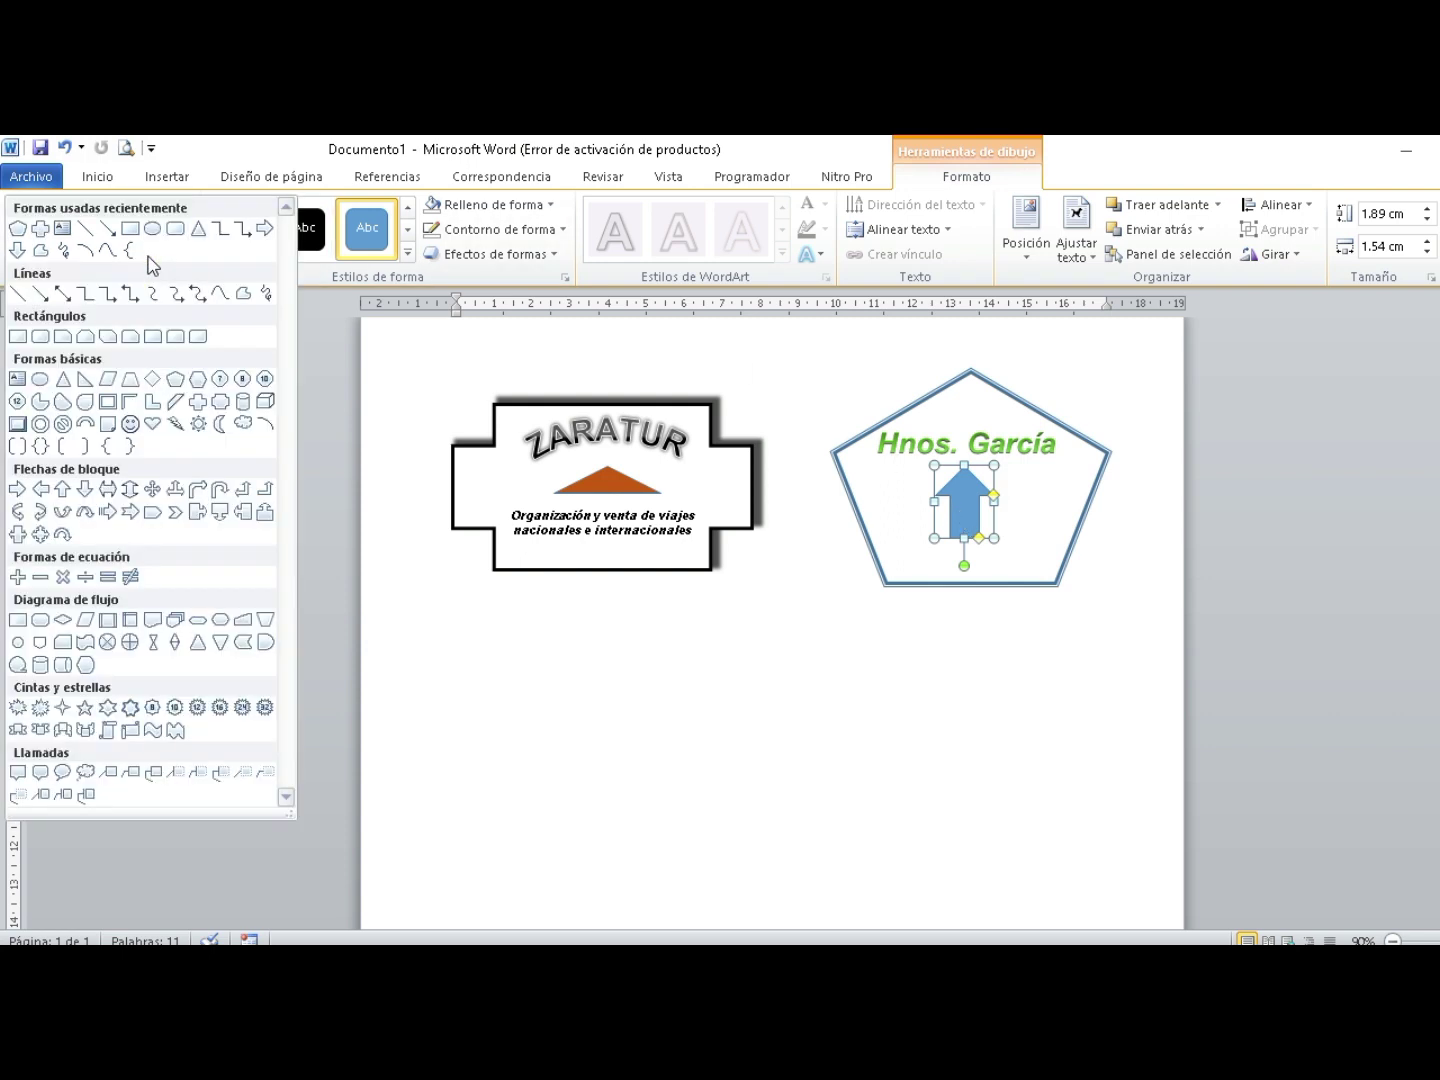
left_click(175, 401)
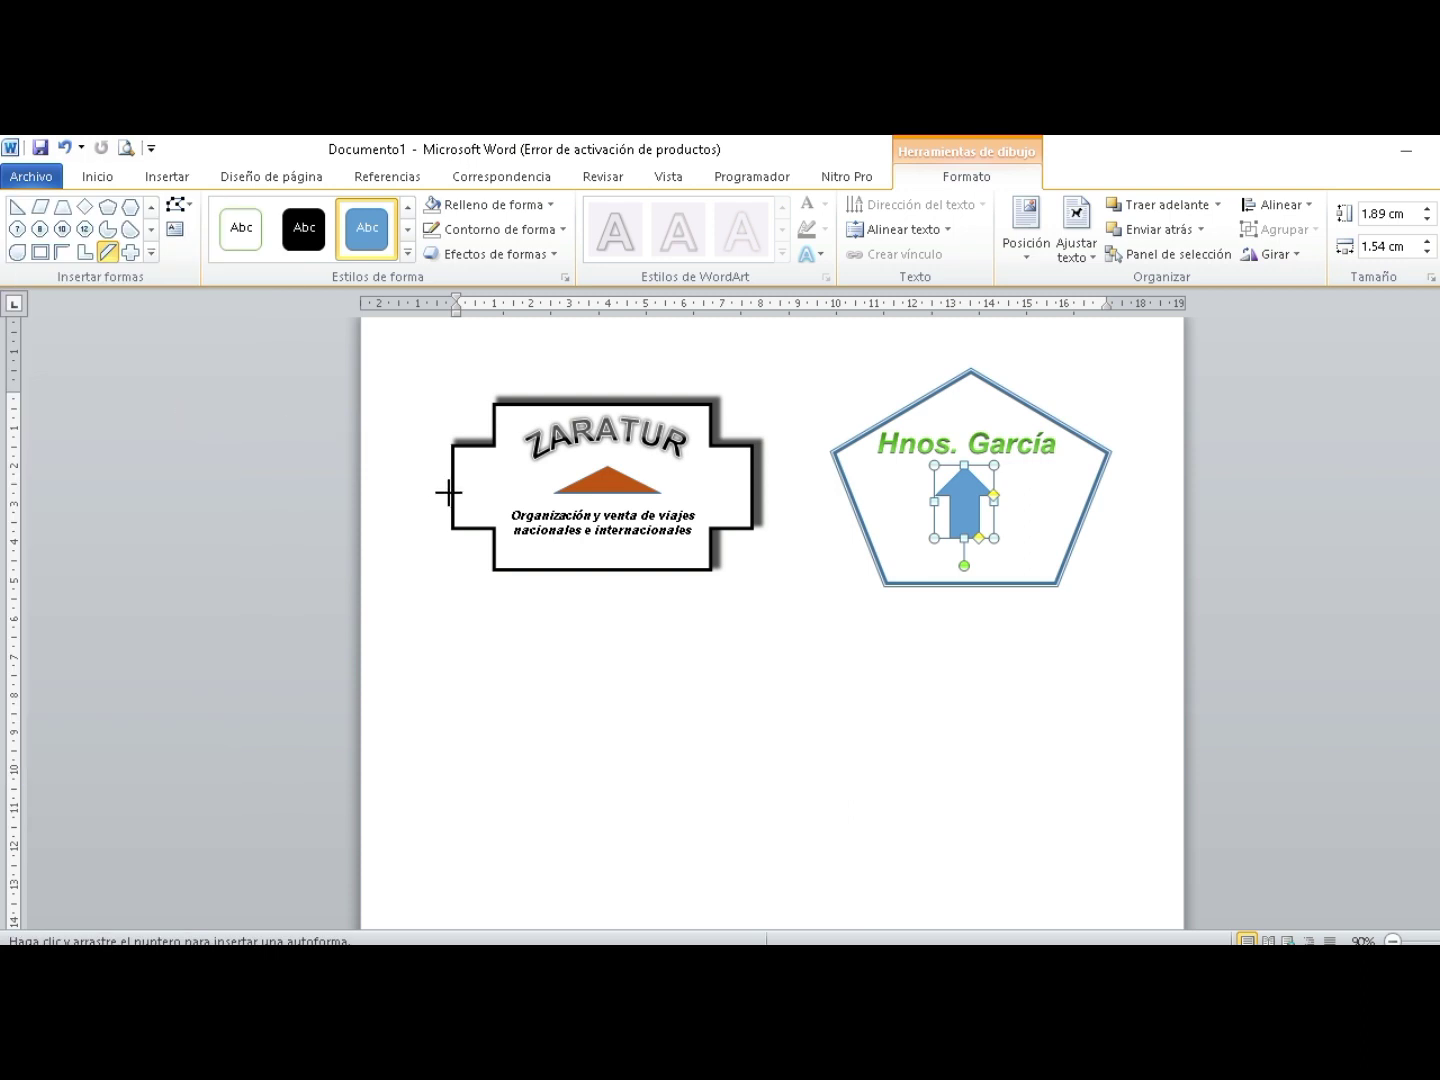
left_click_drag(915, 486, 1059, 544)
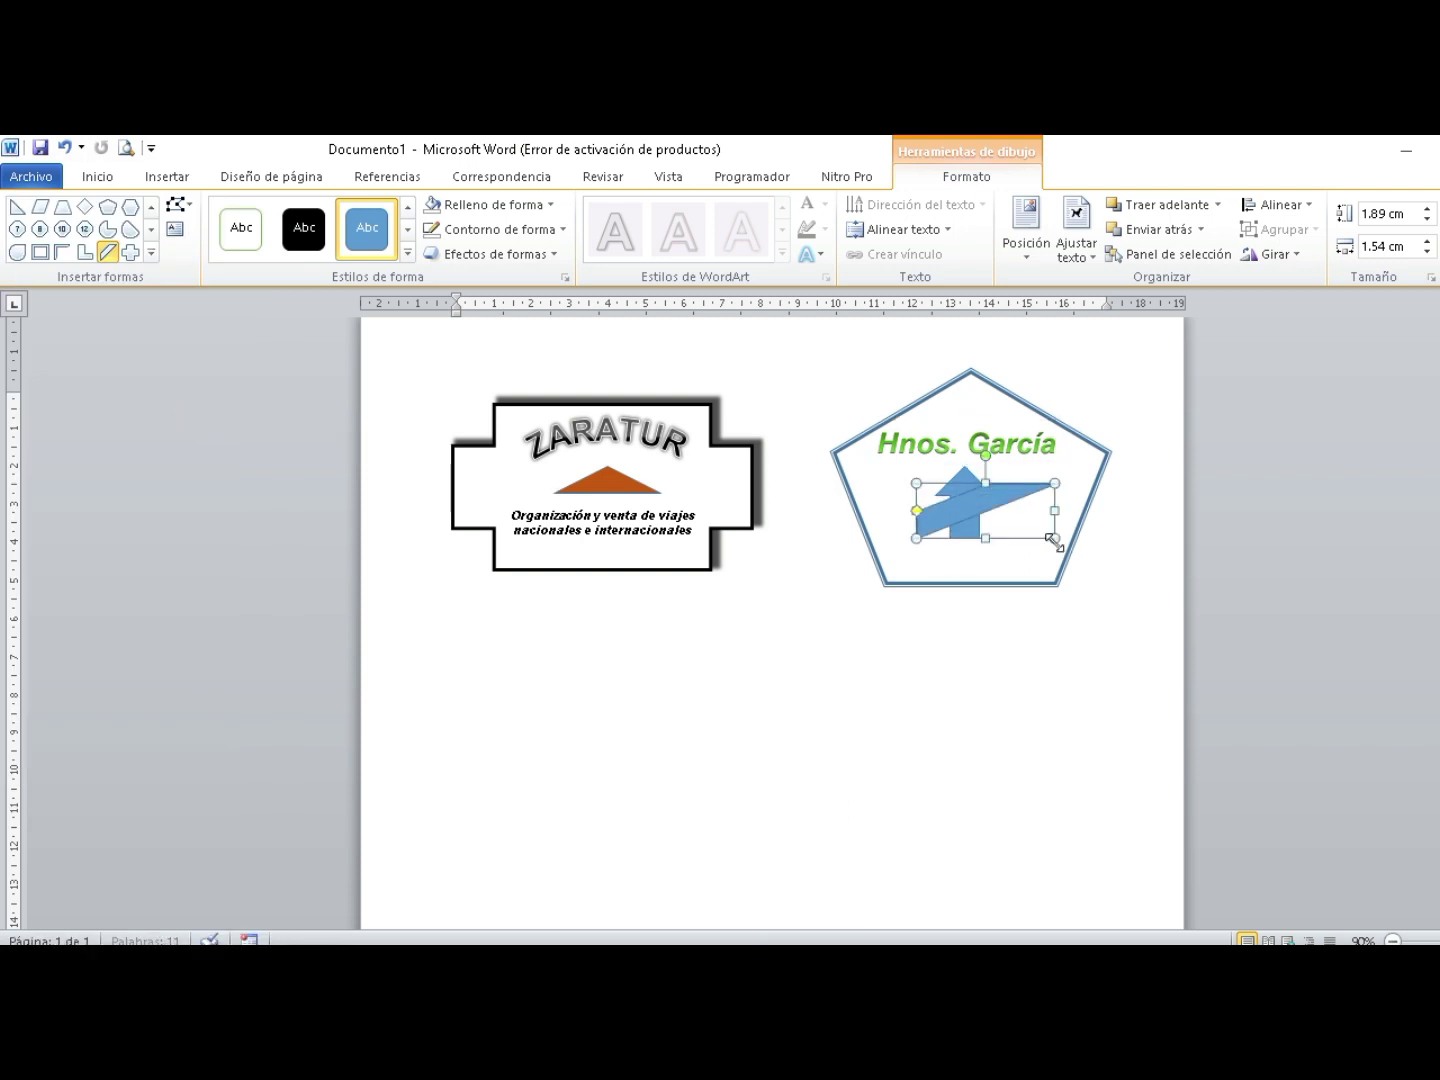
key("ctrl+z")
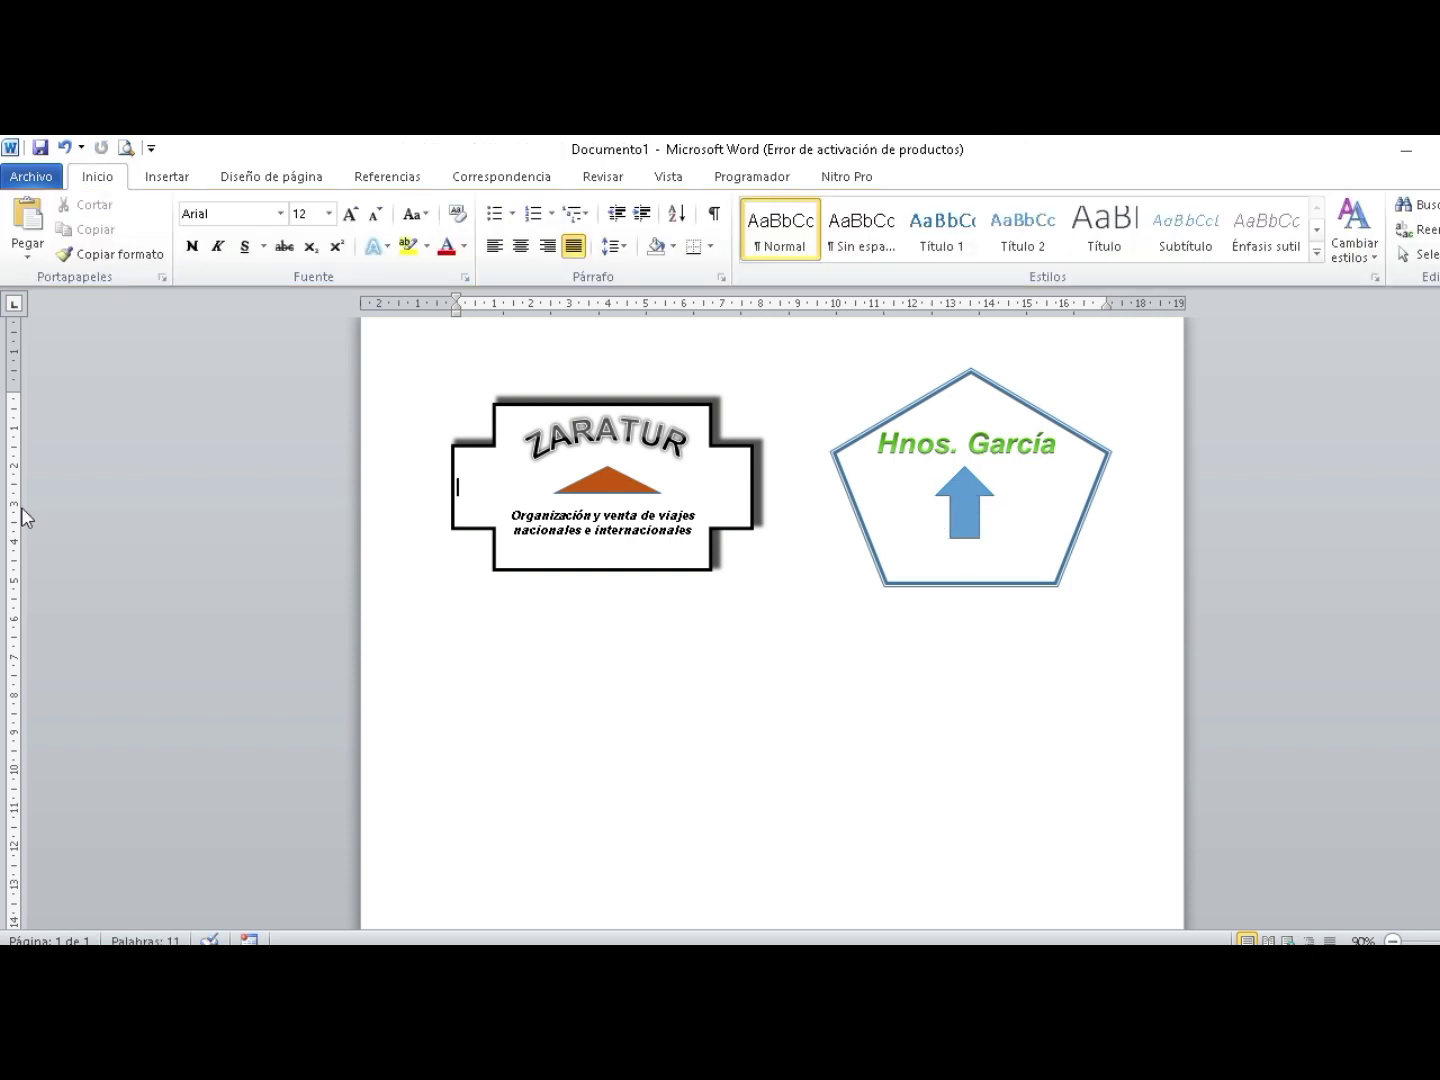
left_click(968, 541)
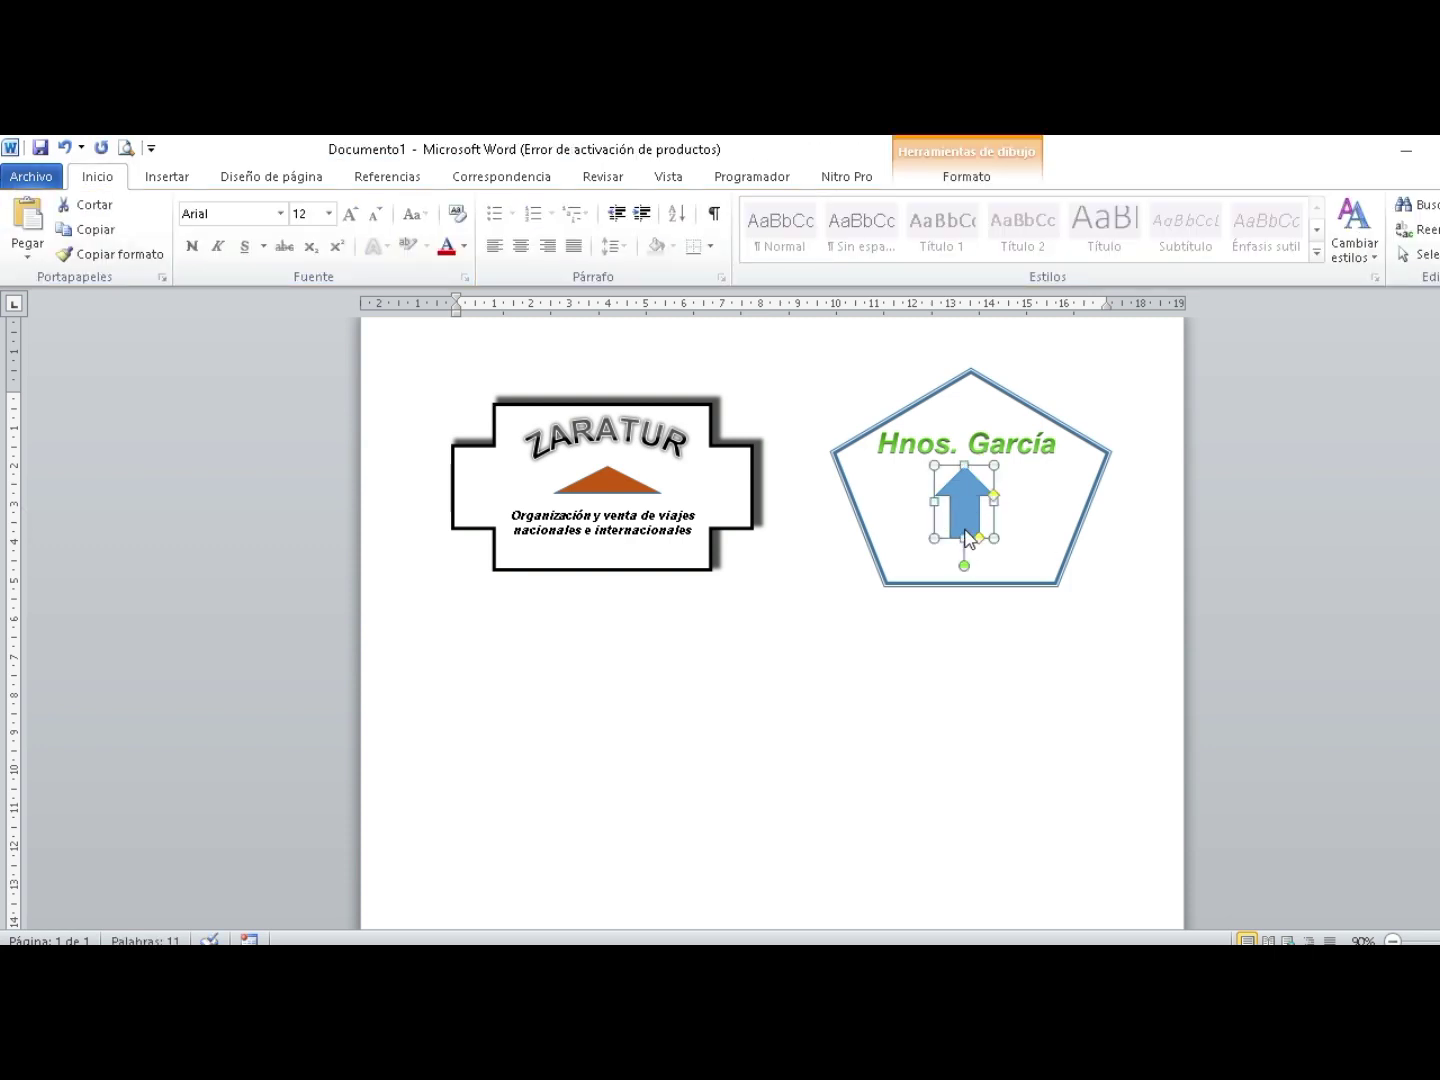
key("Delete")
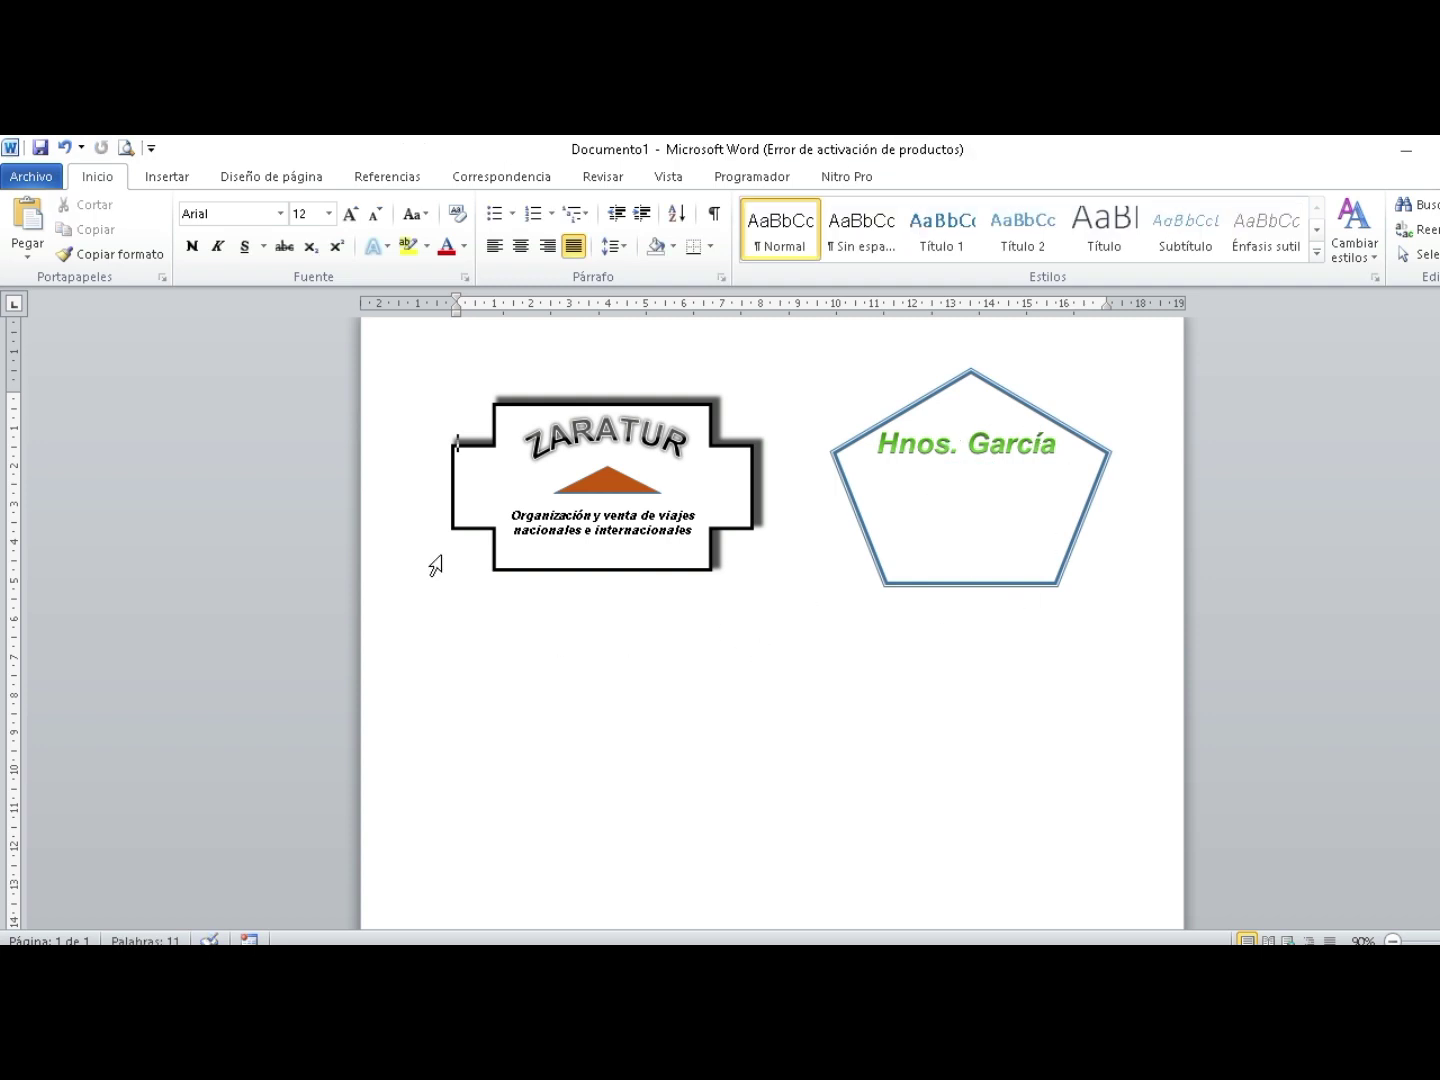
Draw a trapezoid about 3.19 cm wide and 3.1 cm high on the empty page area below the logos and narrow its top edge.
left_click(166, 180)
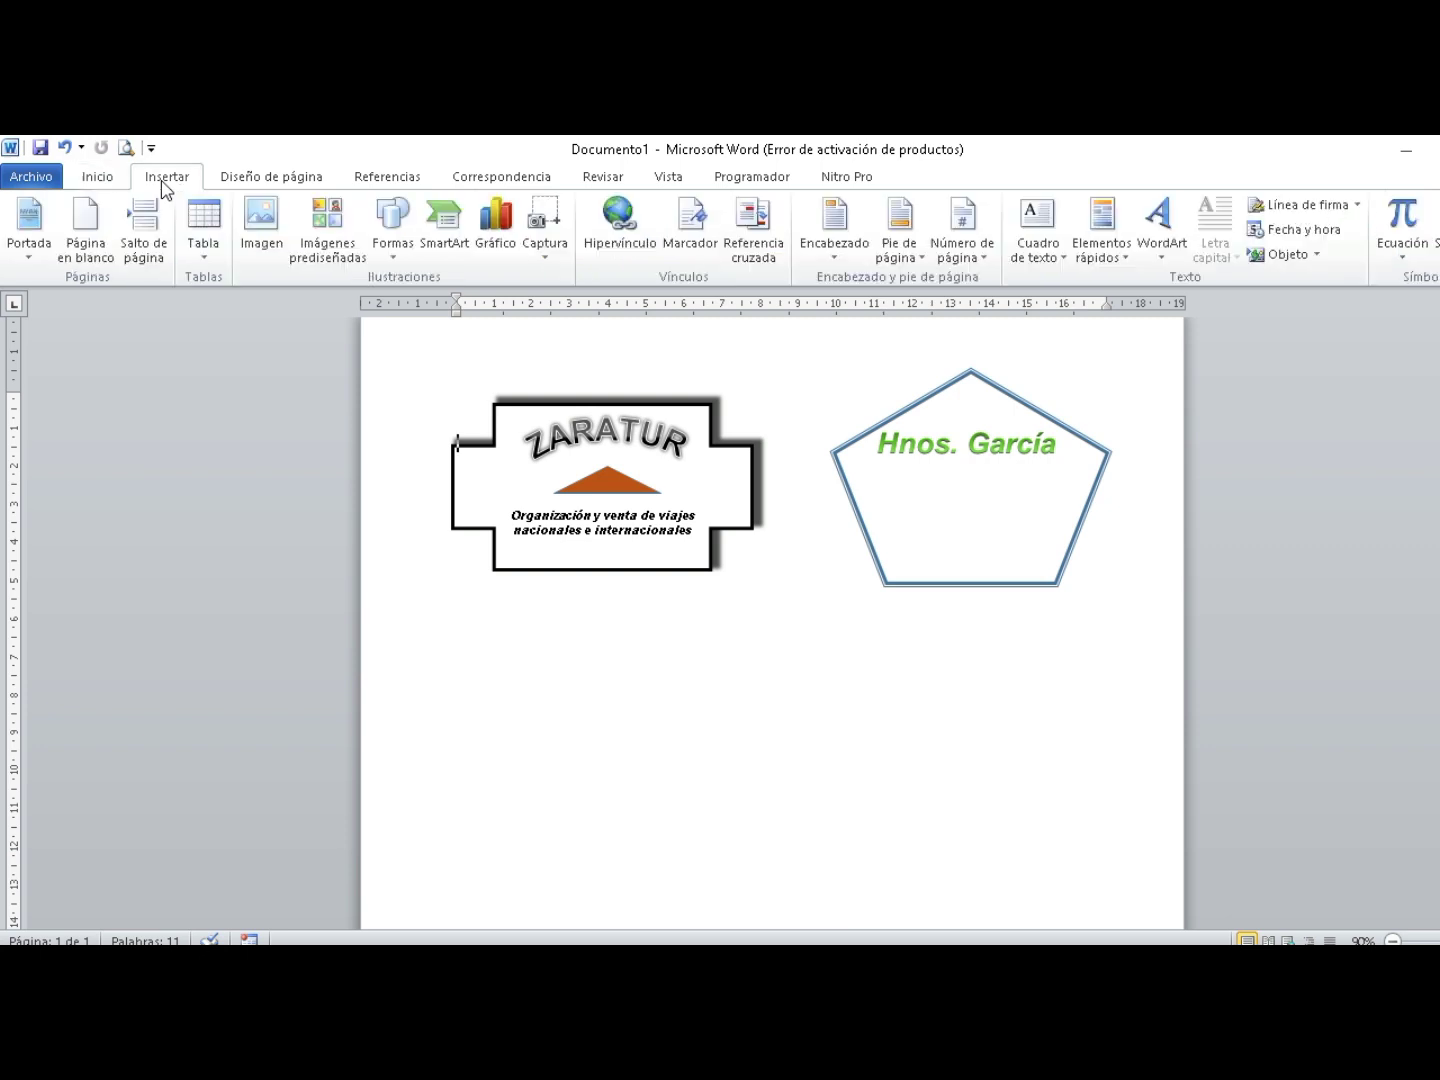
left_click(398, 255)
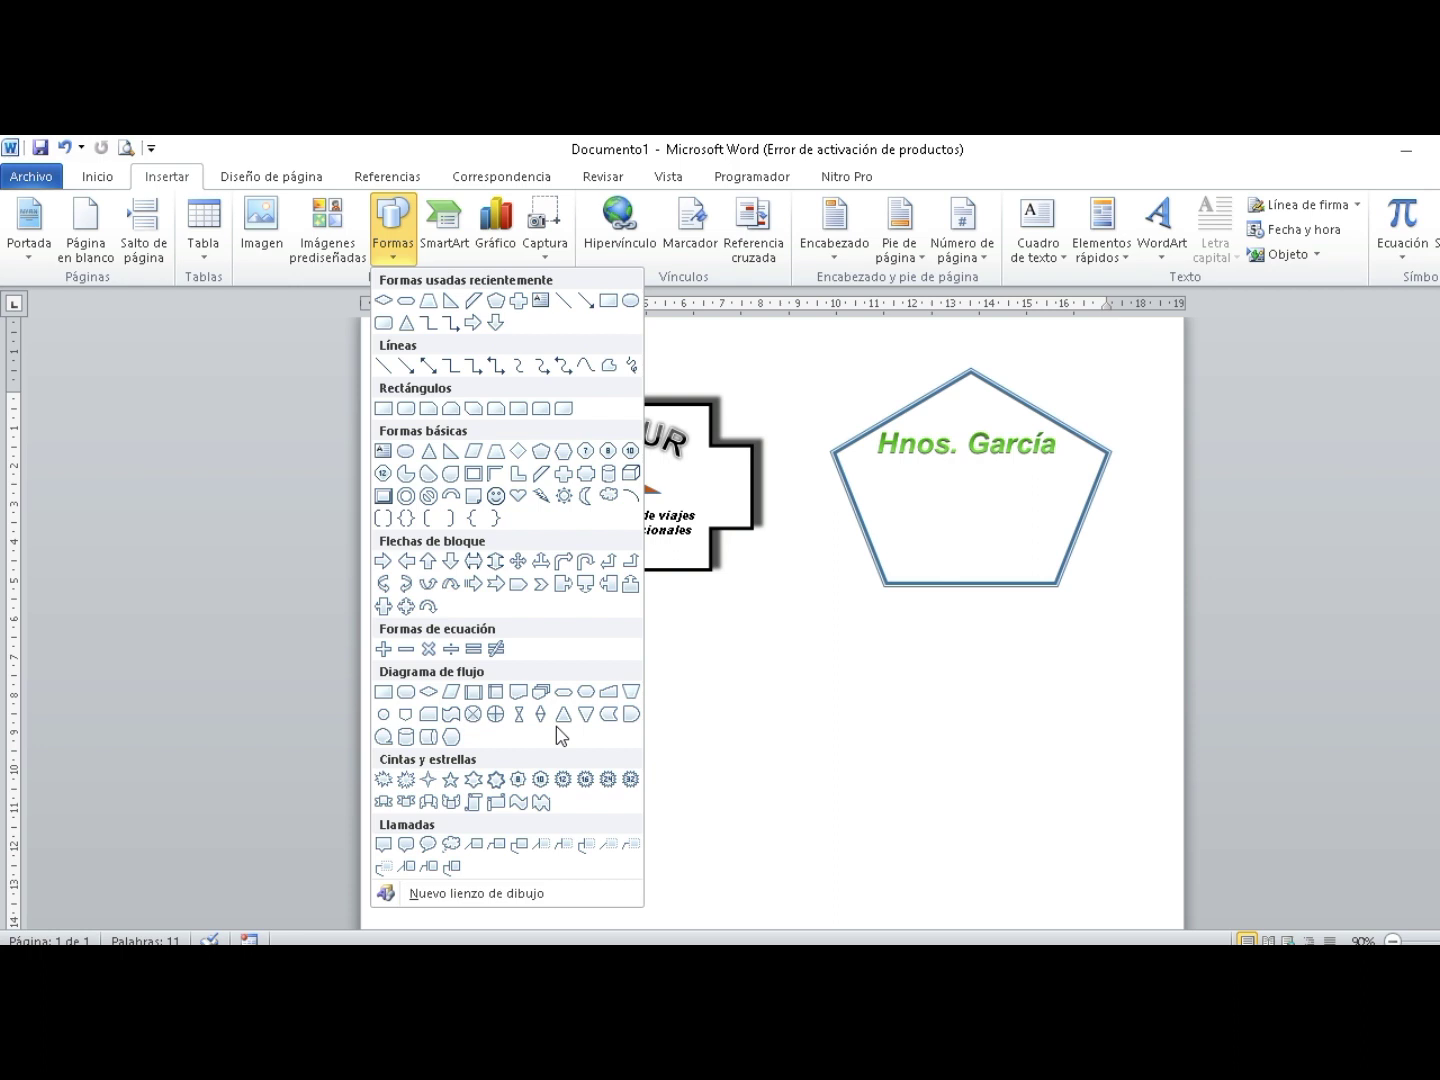
left_click(496, 452)
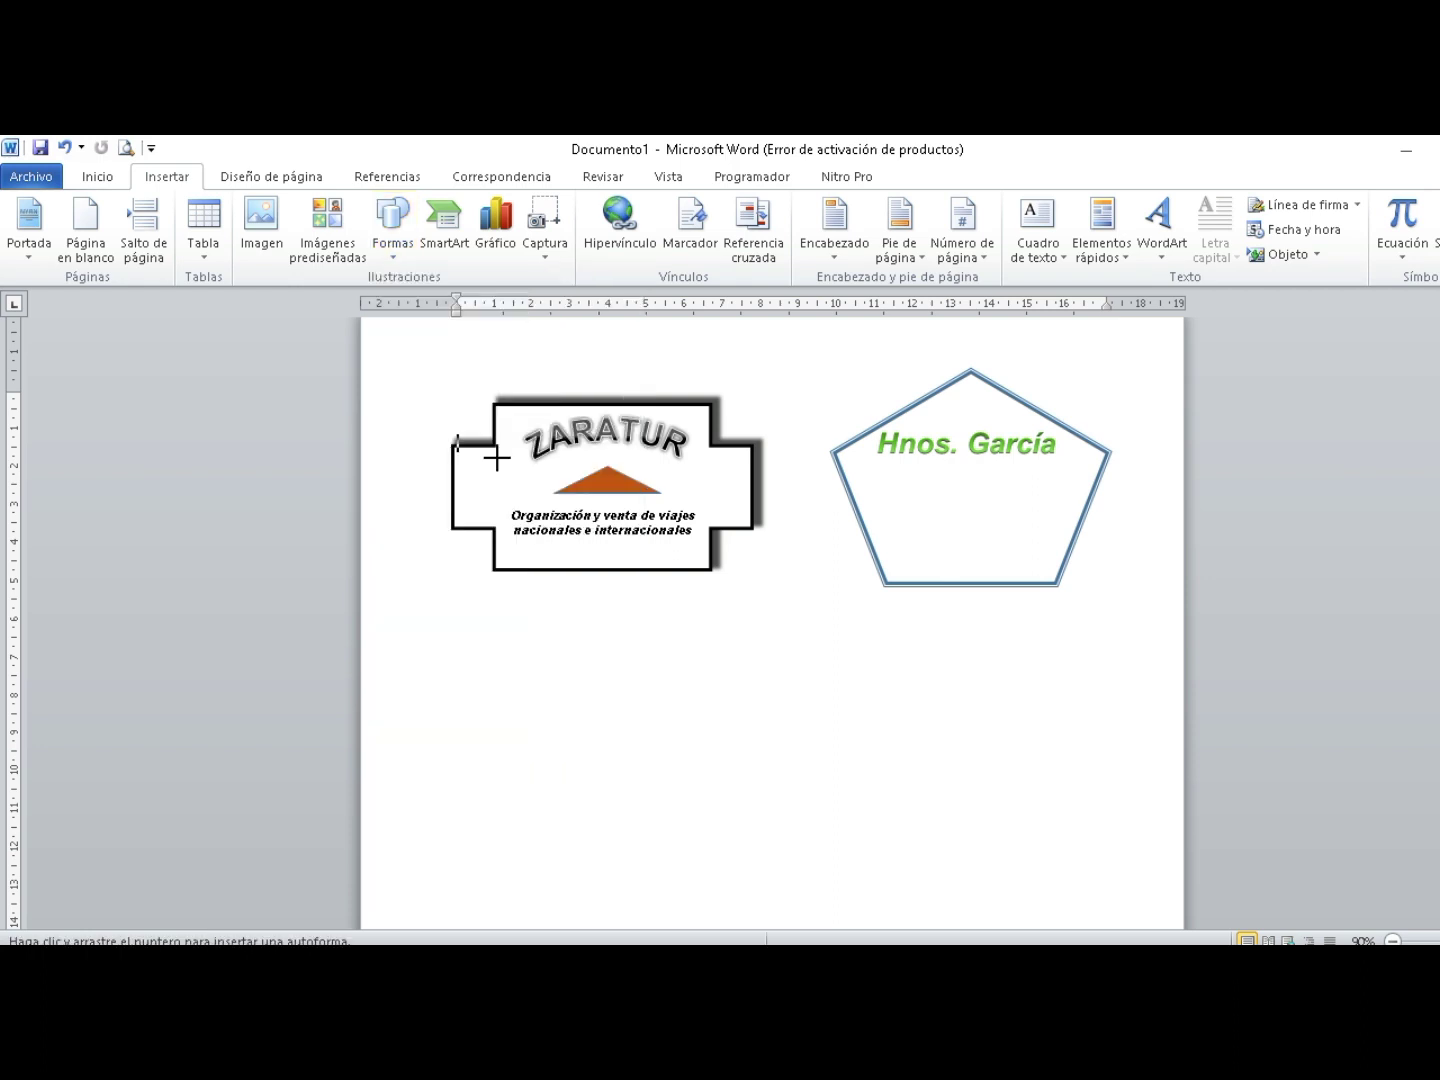
mouse_move(745, 691)
left_mouse_down()
mouse_move(803, 765)
mouse_move(867, 810)
left_mouse_up()
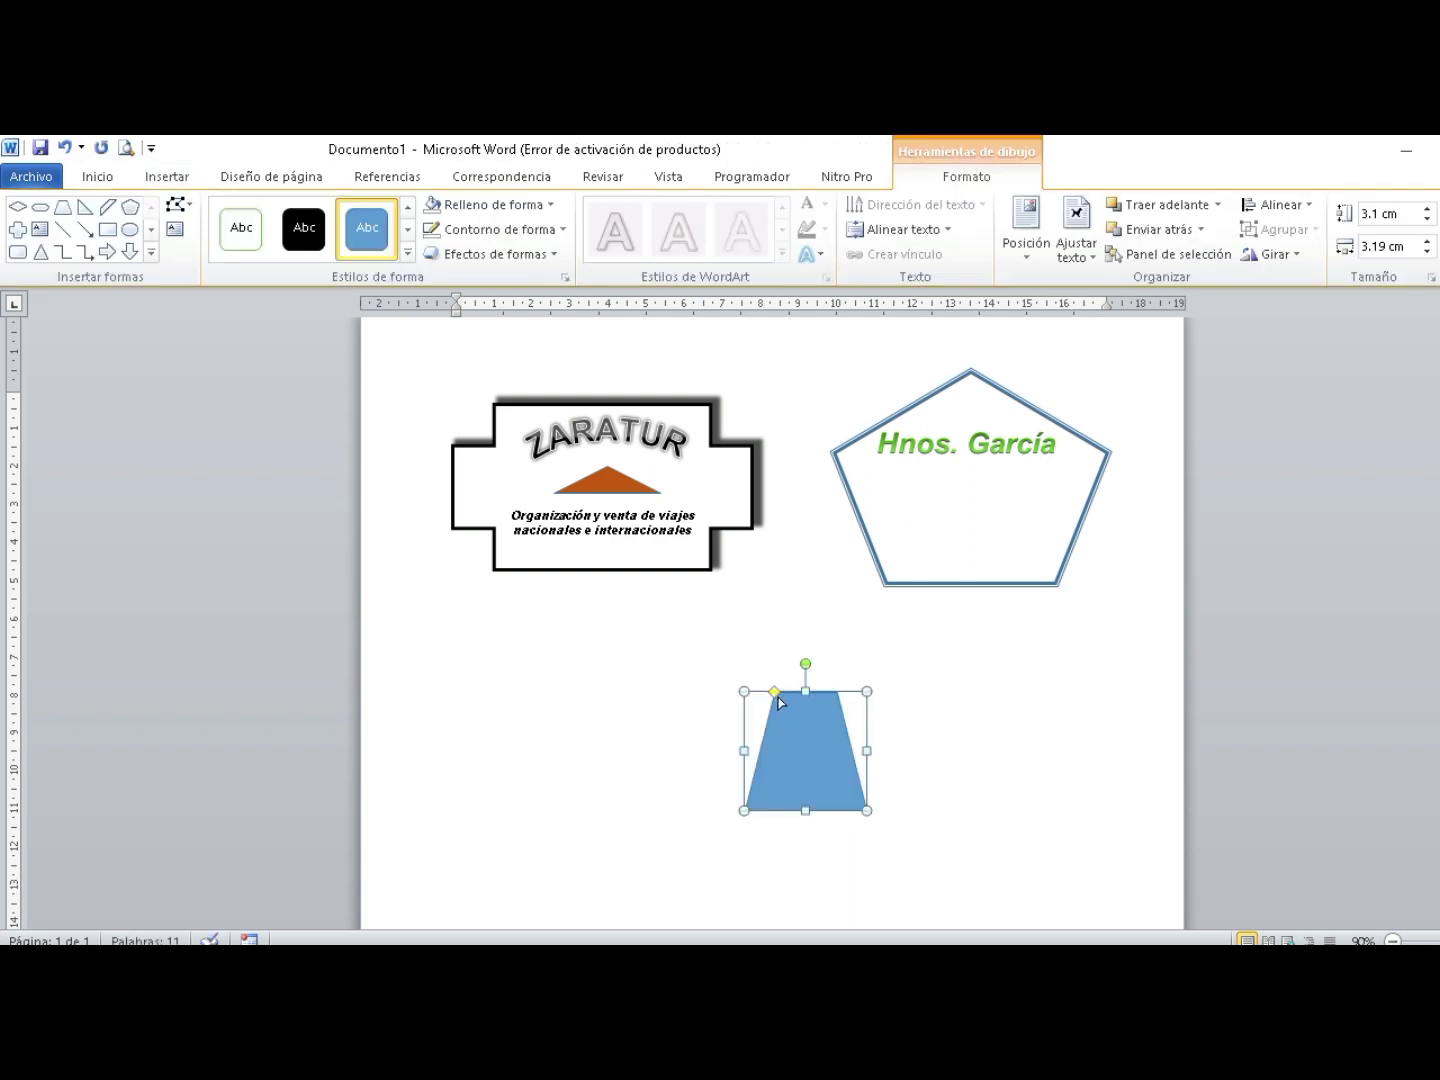
left_click_drag(790, 698, 781, 697)
left_click_drag(790, 697, 797, 698)
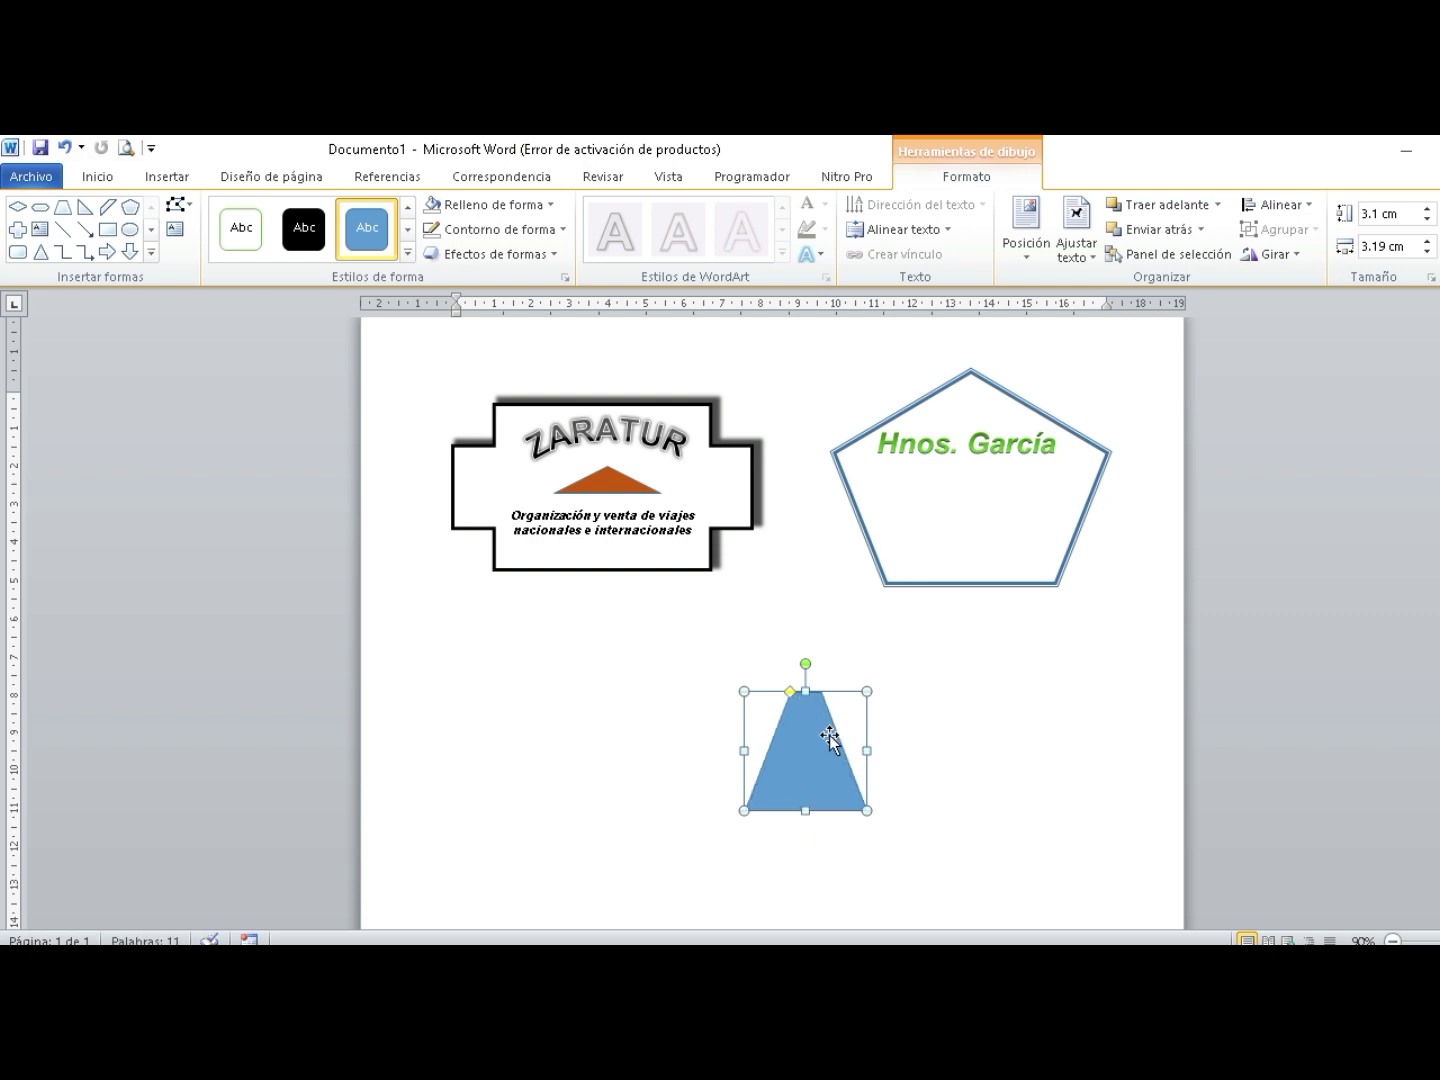
Open the gallery of available shapes.
left_click(151, 254)
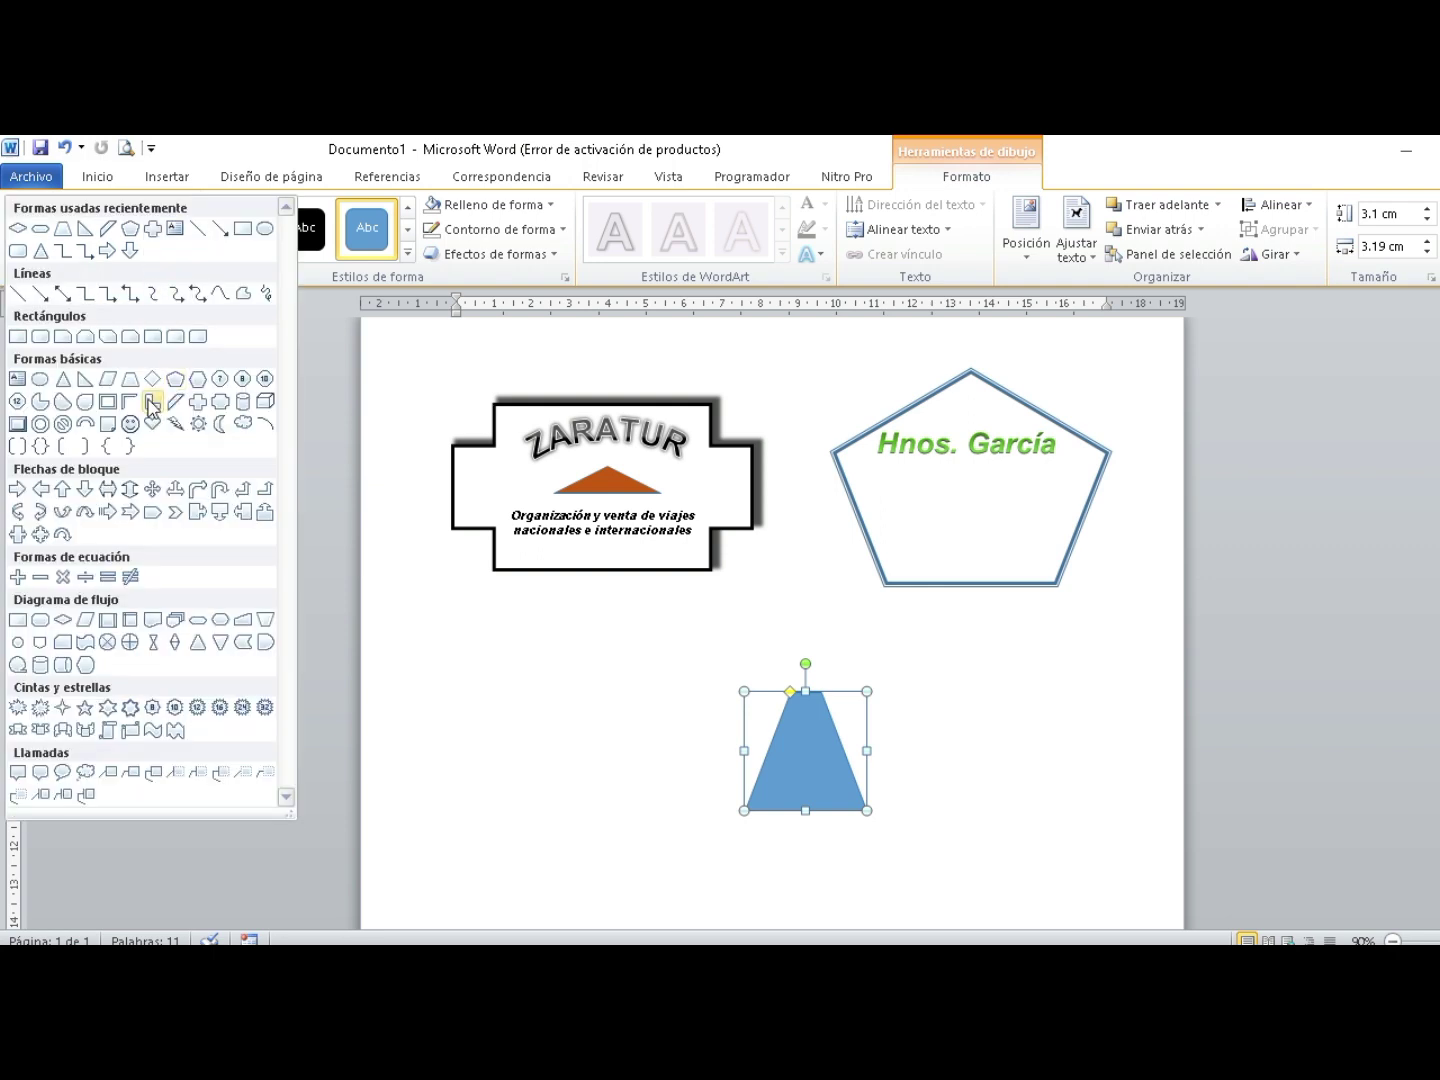